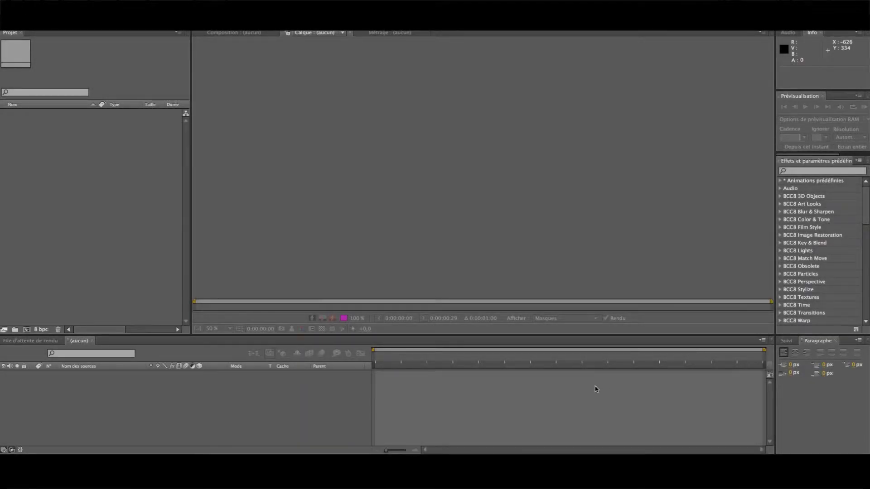
pyautogui.moveTo(412, 455)
pyautogui.moveTo(809, 455)
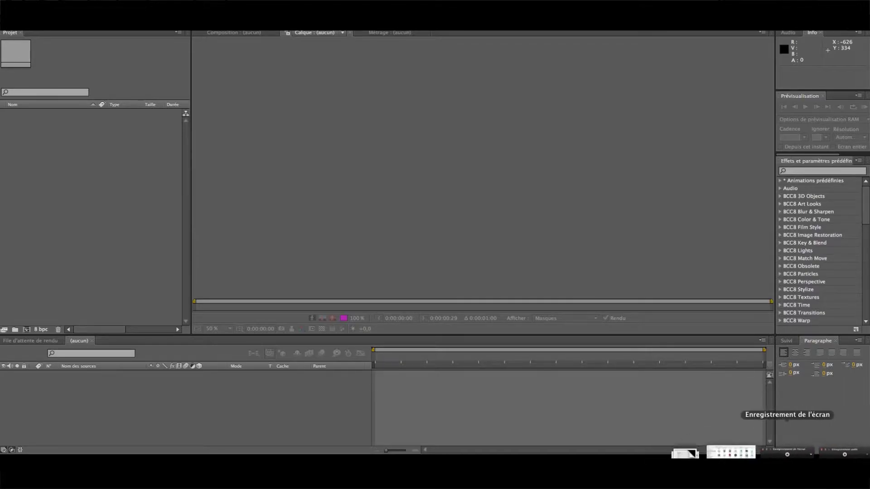
pyautogui.moveTo(524, 428)
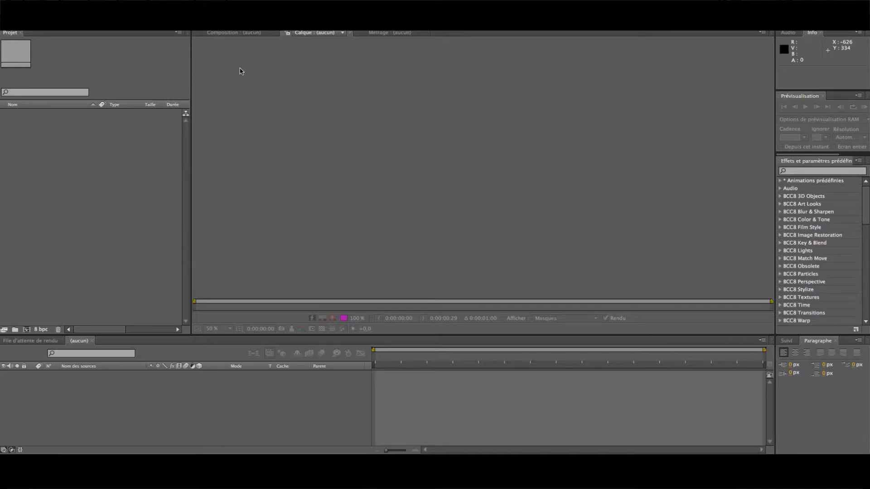
# Switch to Finder and play Ghost..mp4 from the nxvalism > Edits > OCC 85 folder
pyautogui.moveTo(331, 457)
pyautogui.click(24, 447)
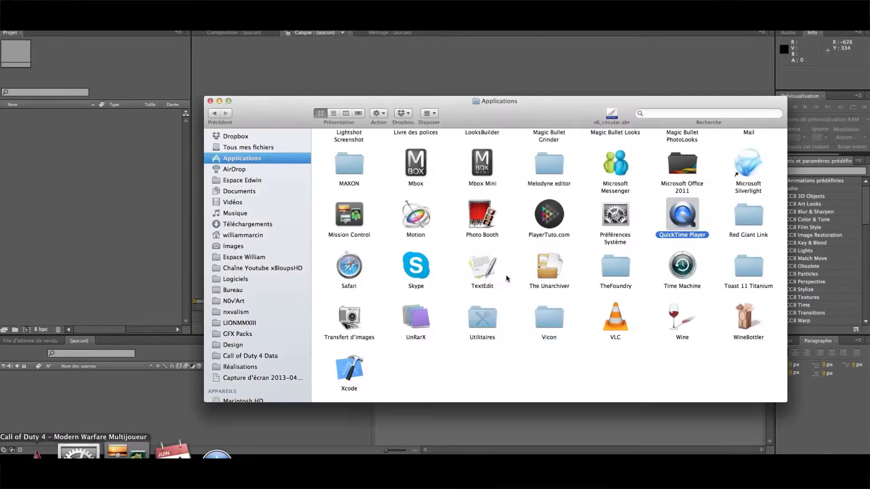
pyautogui.press('F11')
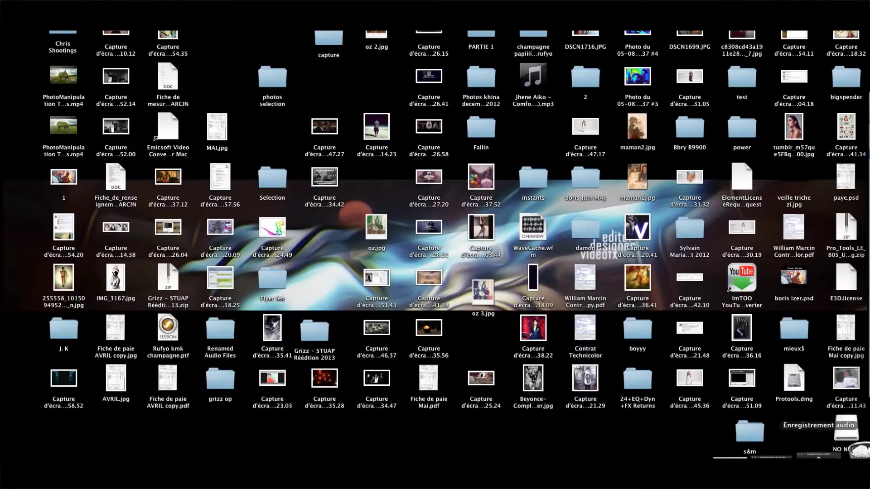
pyautogui.press('F11')
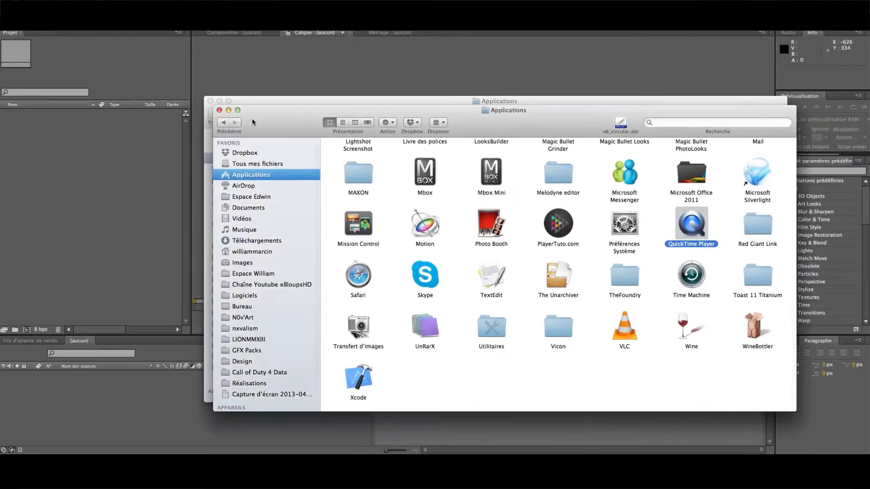
pyautogui.click(259, 312)
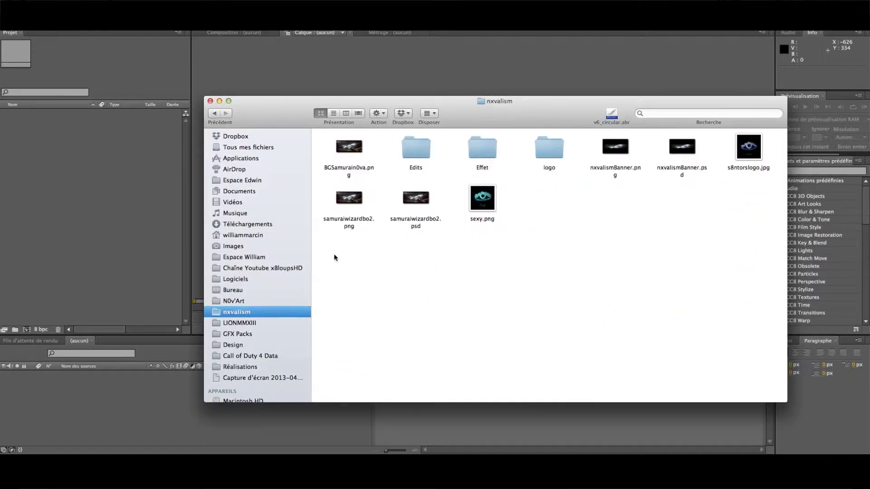
pyautogui.doubleClick(423, 155)
pyautogui.doubleClick(398, 143)
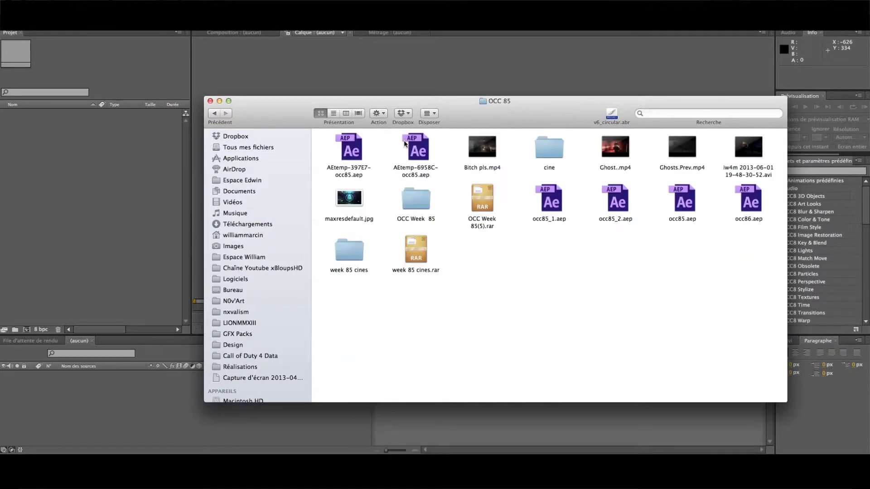
pyautogui.doubleClick(615, 149)
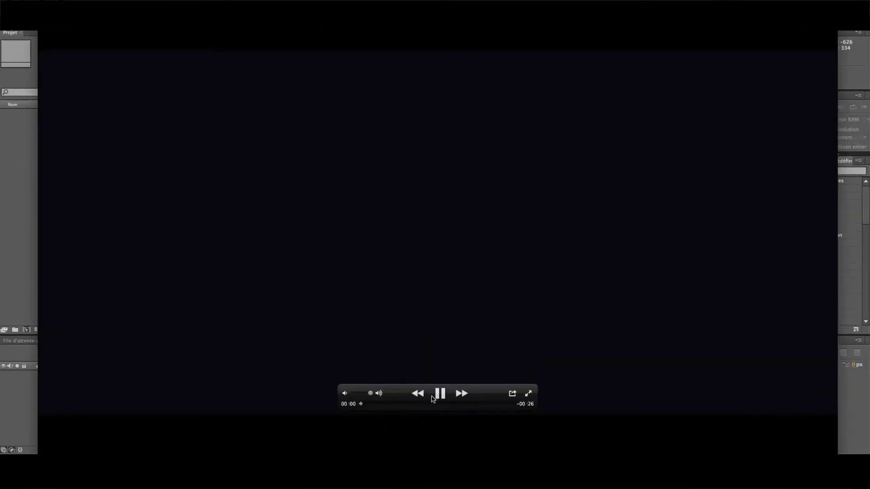
# Examine the character effect about 14 seconds into the video, close the player and minimise the folder window
pyautogui.moveTo(389, 404); pyautogui.dragTo(444, 401)
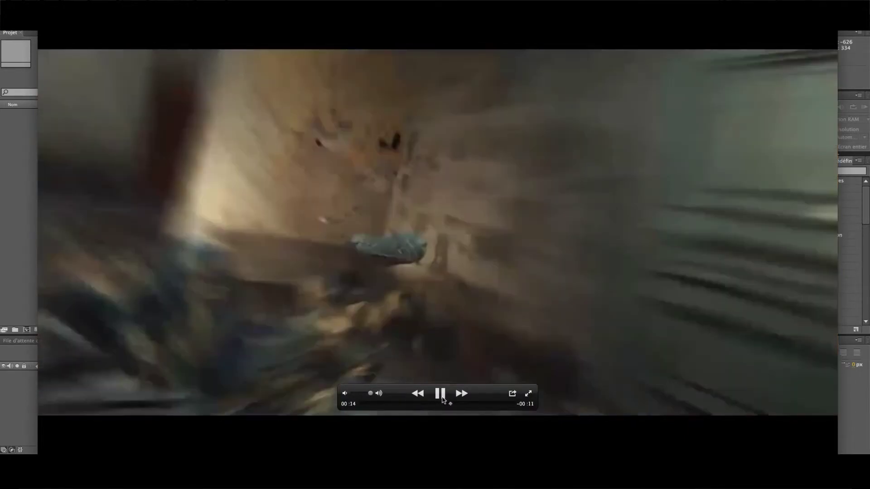
pyautogui.click(443, 399)
pyautogui.moveTo(445, 407); pyautogui.dragTo(447, 407)
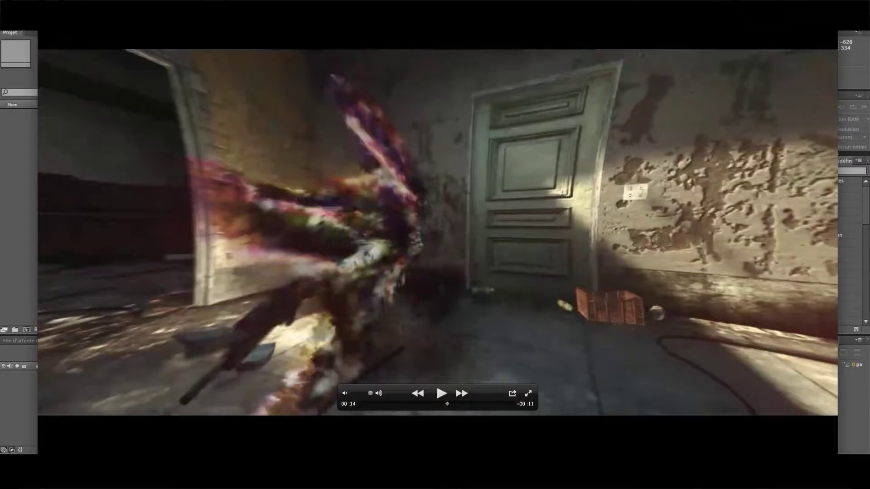
pyautogui.press('space')
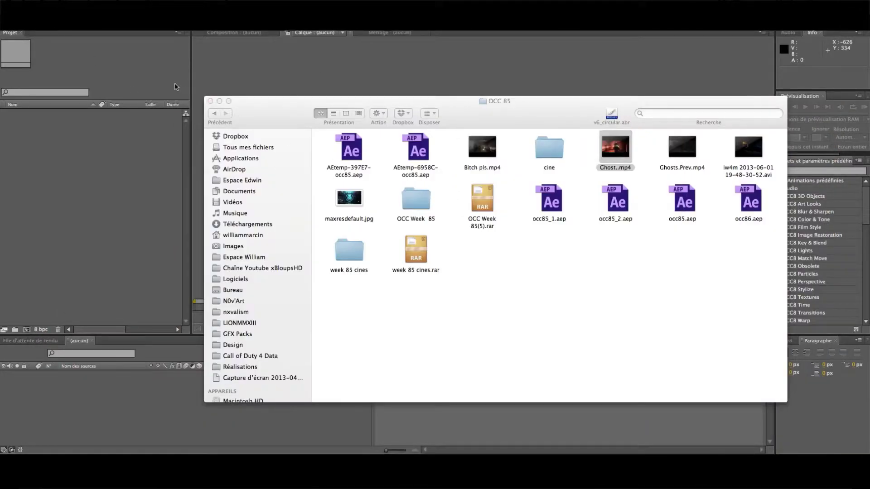
pyautogui.click(220, 100)
# Switch to After Effects and create a 1280 × 720 composition at 59.94 fps with a duration of 0;00;30;08
pyautogui.click(86, 187)
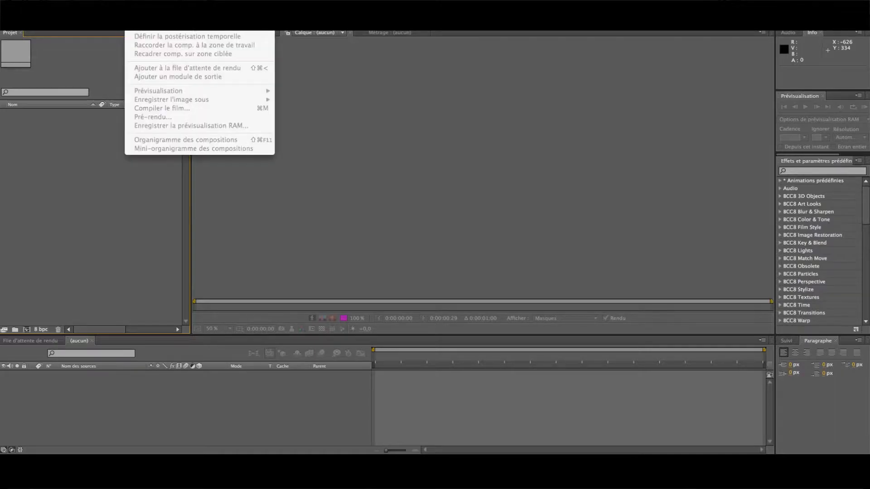
pyautogui.click(149, 14)
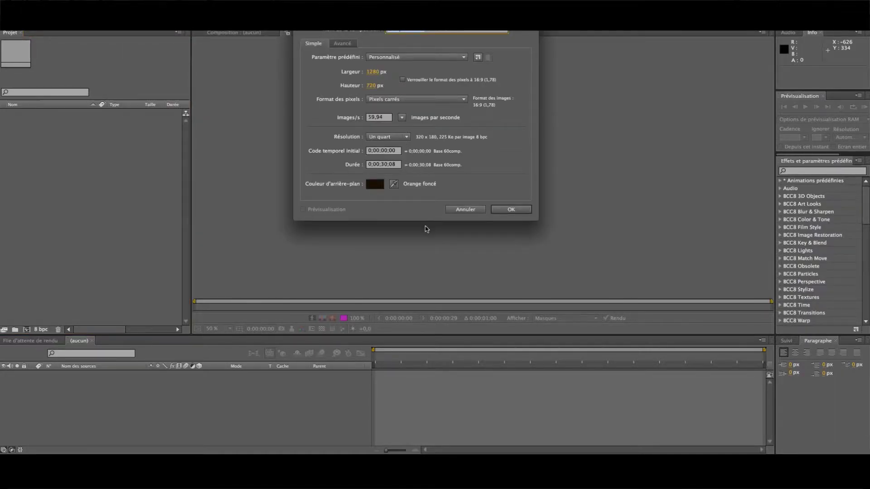
pyautogui.click(515, 209)
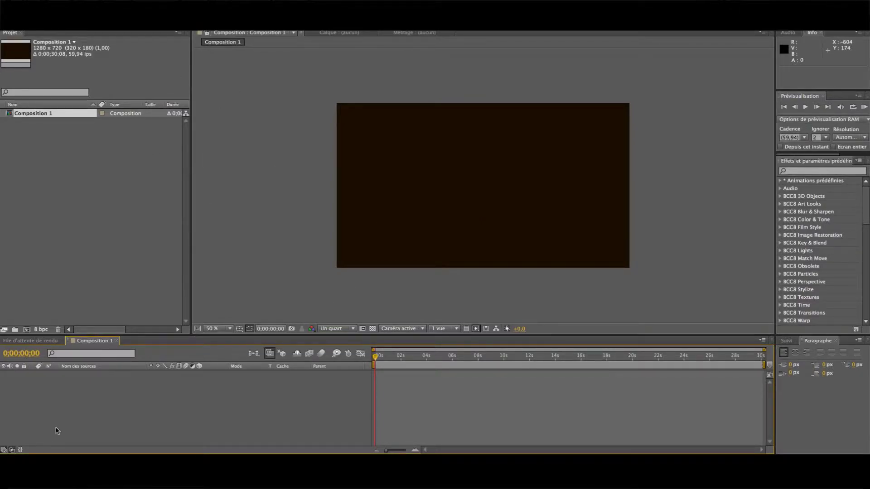
# Import cine1.M2TS into the project from N0v'Art > A Faire > initiai ec > appclip > Editing in Finder
pyautogui.click(29, 446)
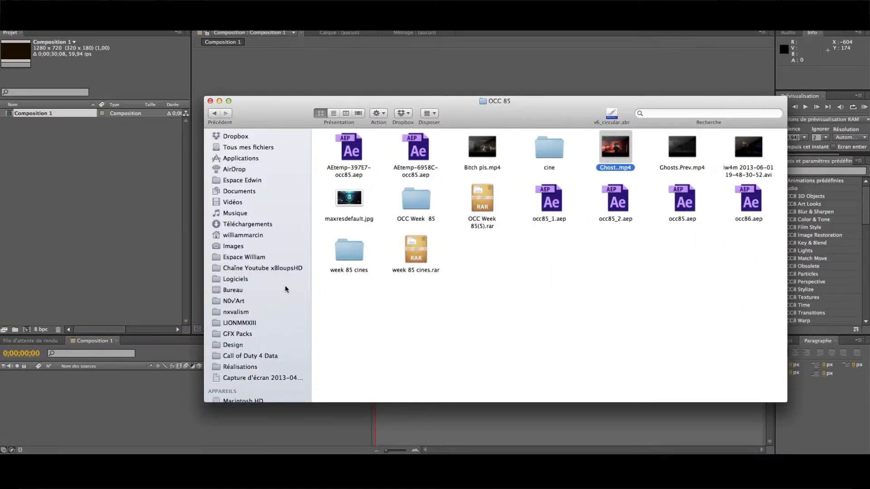
pyautogui.click(257, 304)
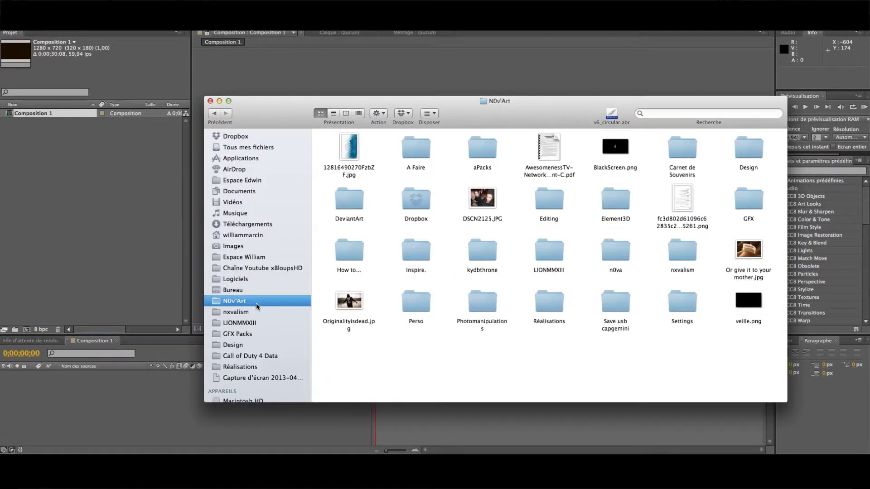
pyautogui.doubleClick(425, 152)
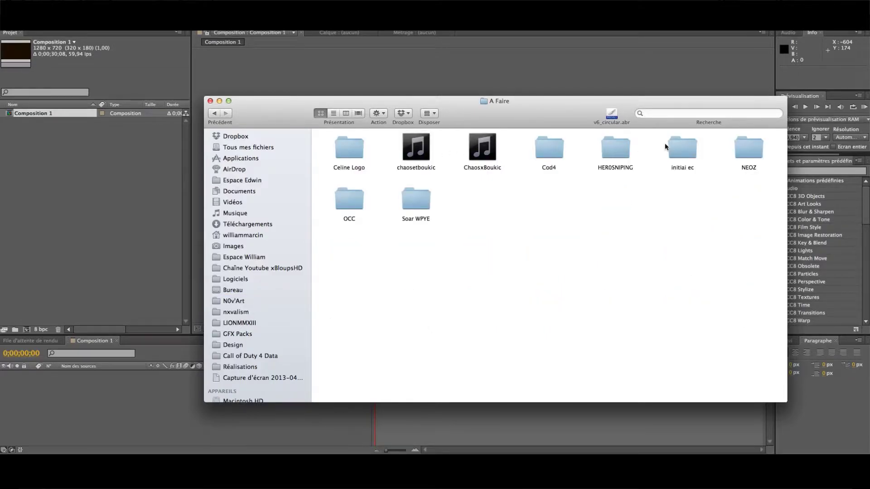
pyautogui.doubleClick(679, 149)
pyautogui.doubleClick(349, 151)
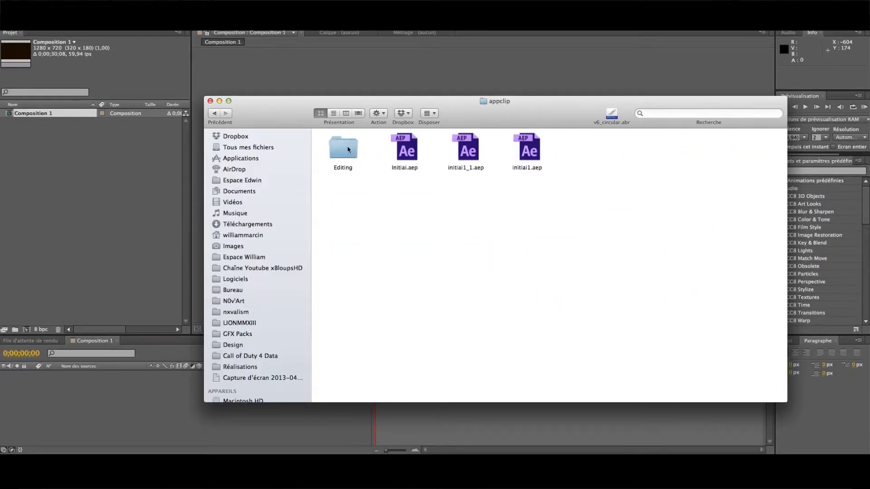
pyautogui.doubleClick(347, 146)
pyautogui.moveTo(692, 170); pyautogui.dragTo(86, 175)
pyautogui.click(97, 175)
# Add the cine1.M2TS footage to Composition 1 as a layer and move the current time to 0;00;03;55
pyautogui.click(34, 114)
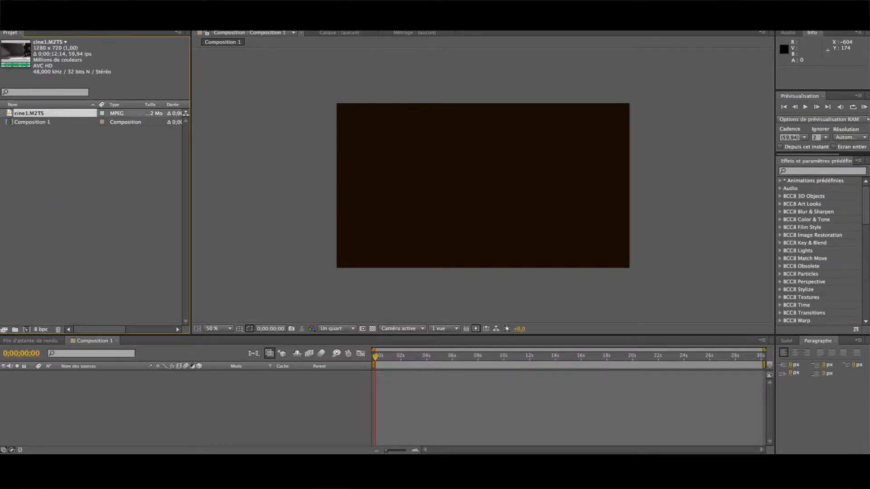
pyautogui.moveTo(41, 115); pyautogui.dragTo(229, 412)
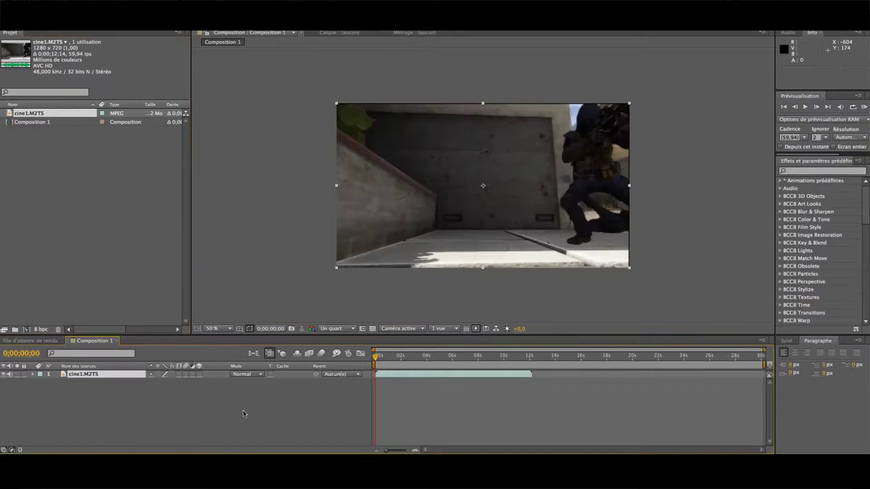
pyautogui.click(441, 356)
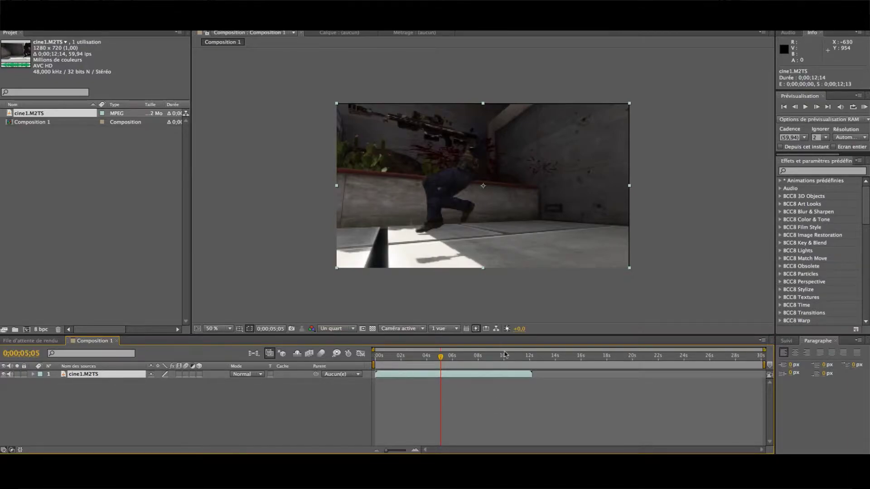
pyautogui.click(425, 357)
# Precompose the cine1.M2TS layer, leaving all attributes in Composition 1, and open the nested composition
pyautogui.click(185, 18)
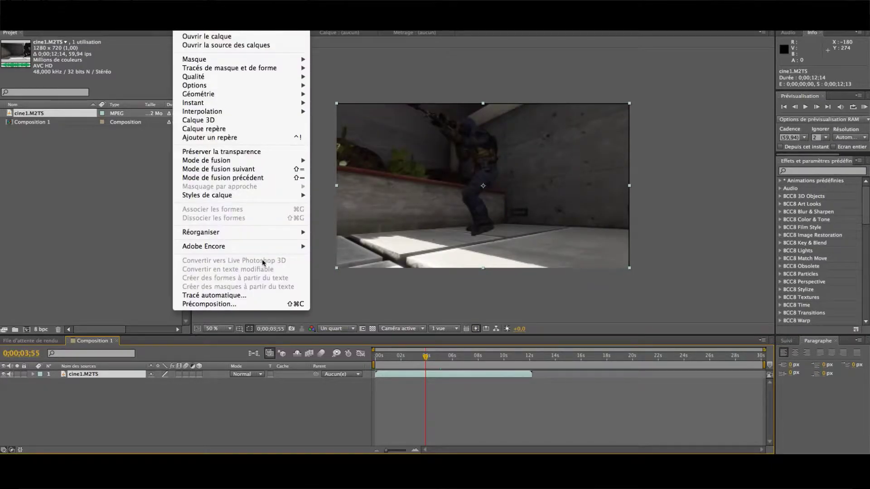
pyautogui.click(253, 305)
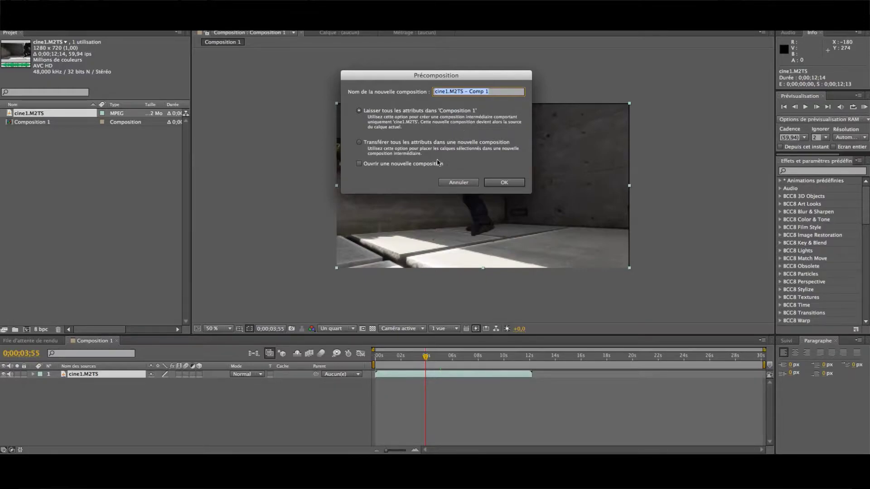
pyautogui.click(500, 183)
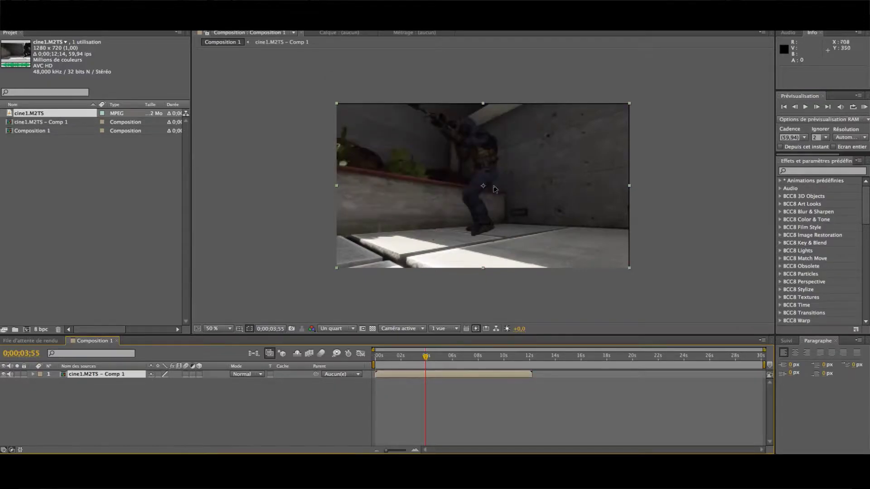
pyautogui.doubleClick(111, 378)
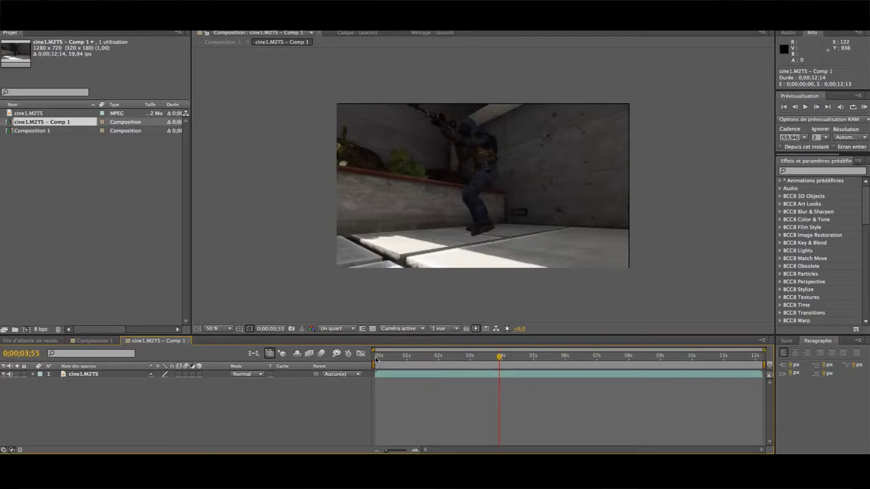
# Check the frame rate in the composition settings of cine1.M2TS – Comp 1 and accept the settings
pyautogui.click(139, 379)
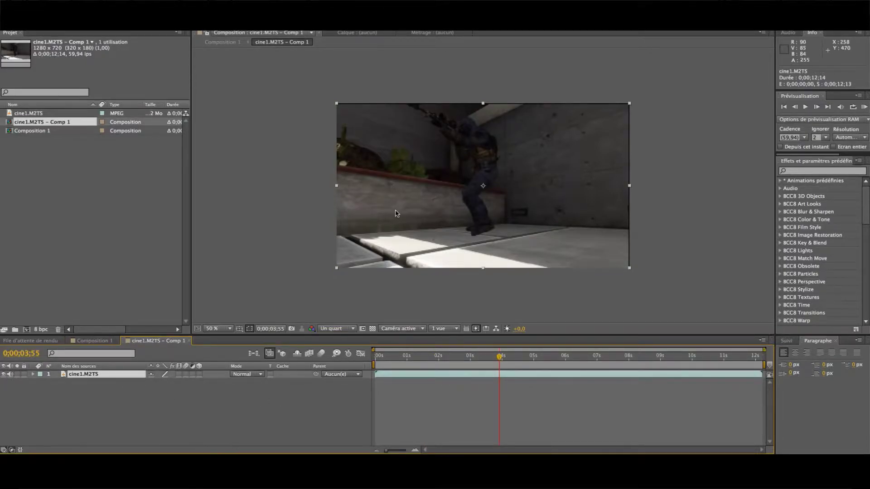
pyautogui.click(136, 25)
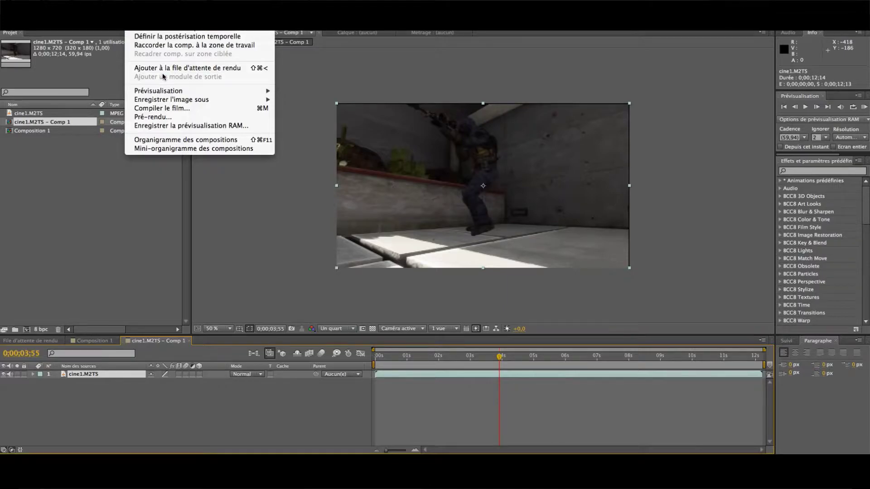
pyautogui.click(213, 25)
pyautogui.click(124, 376)
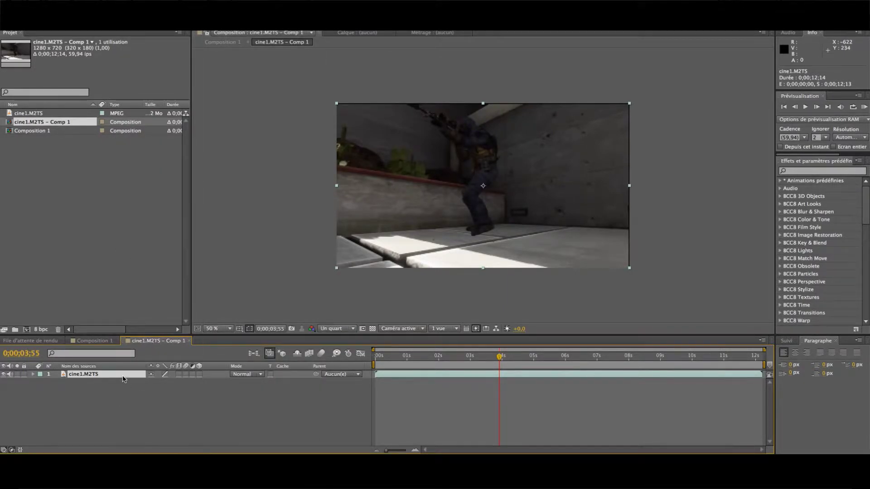
pyautogui.click(177, 25)
pyautogui.moveTo(136, 25)
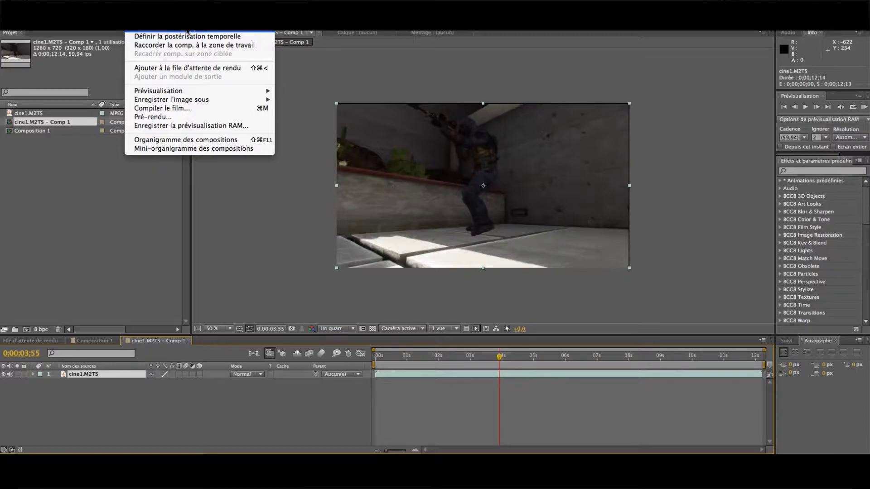
pyautogui.click(222, 30)
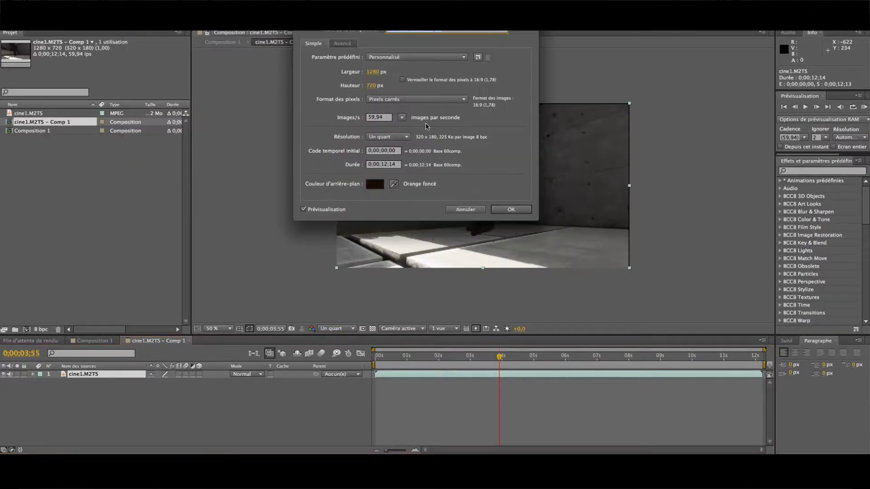
pyautogui.click(385, 118)
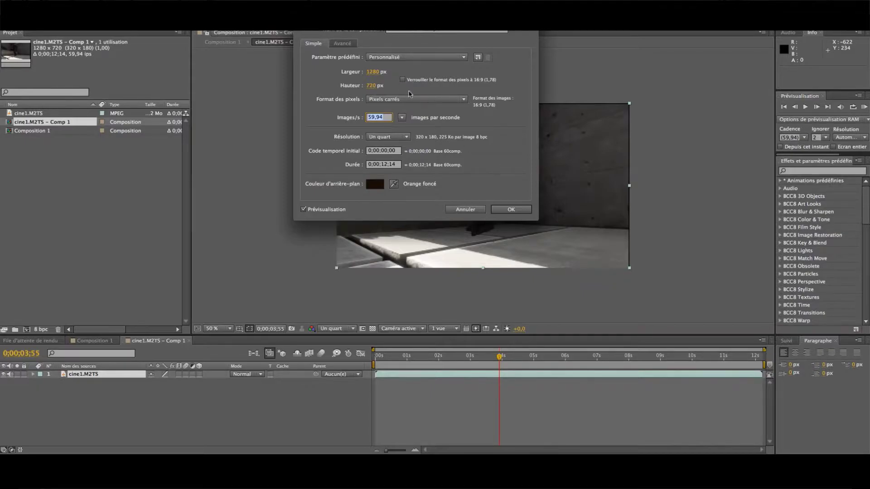
pyautogui.click(512, 210)
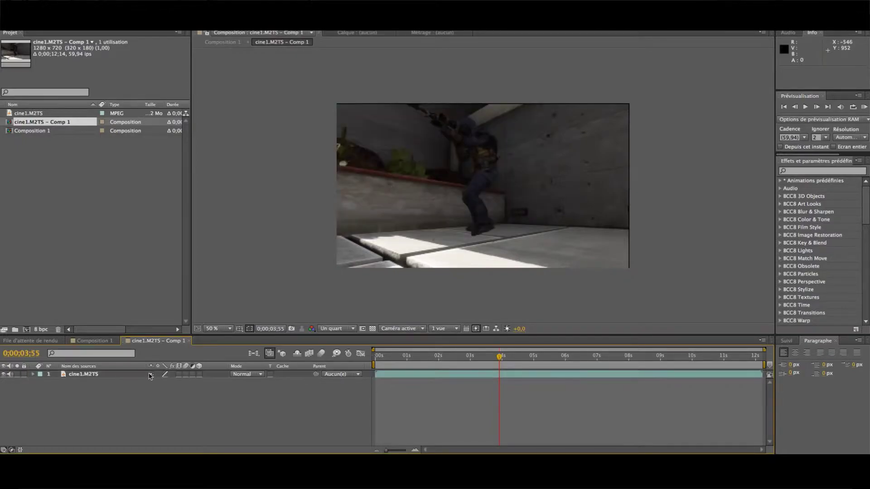
# Duplicate the cine1.M2TS layer and open the upper copy in the layer viewer at 0;00;04;15
pyautogui.hotkey('ctrl', 'd')
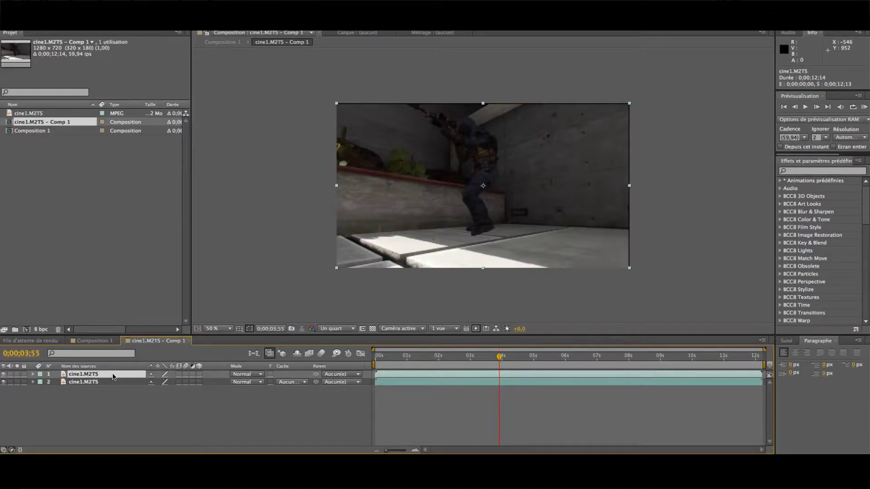
pyautogui.doubleClick(113, 375)
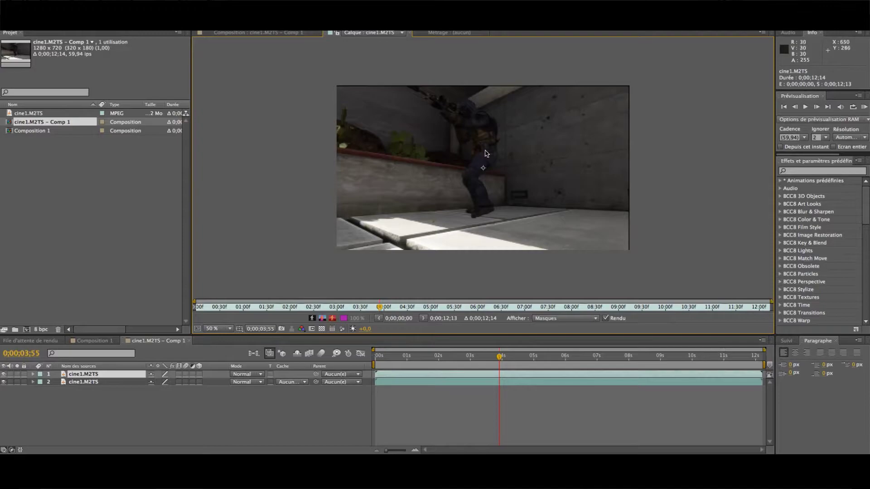
pyautogui.moveTo(464, 363); pyautogui.dragTo(510, 358)
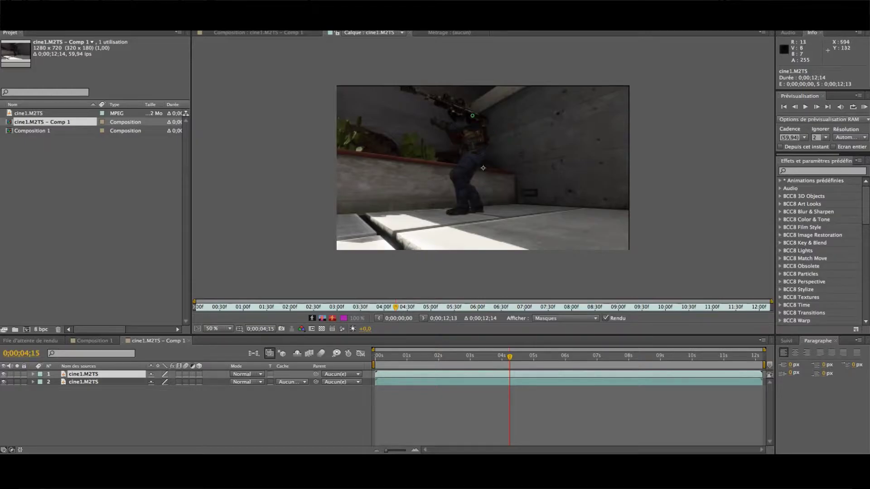
# Try to select the soldier with a Roto Brush foreground stroke on the upper cine1.M2TS layer at 0;00;04;15
pyautogui.click(459, 111)
pyautogui.moveTo(448, 128)
pyautogui.mouseDown()
pyautogui.moveTo(466, 150)
pyautogui.moveTo(460, 212)
pyautogui.moveTo(468, 212)
pyautogui.moveTo(464, 113)
pyautogui.mouseUp()
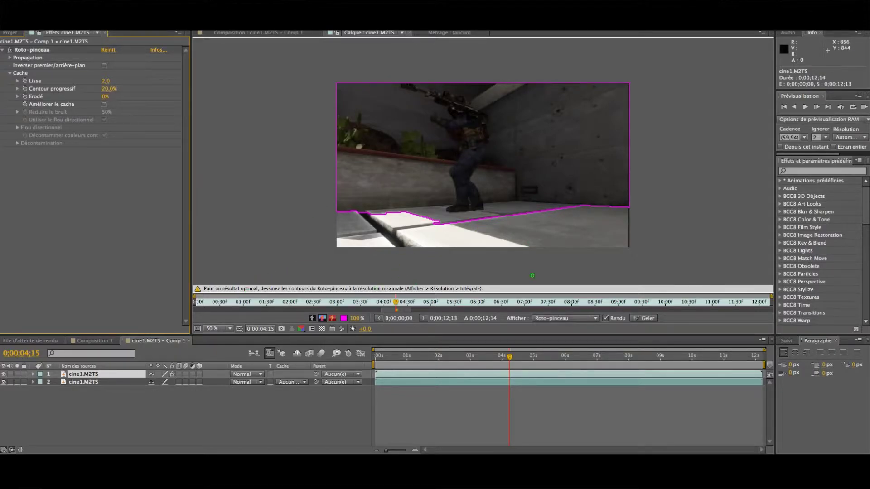
# Set the preview resolution of cine1.M2TS – Comp 1 to full (Intégrale) and return to the layer view
pyautogui.click(274, 32)
pyautogui.click(342, 329)
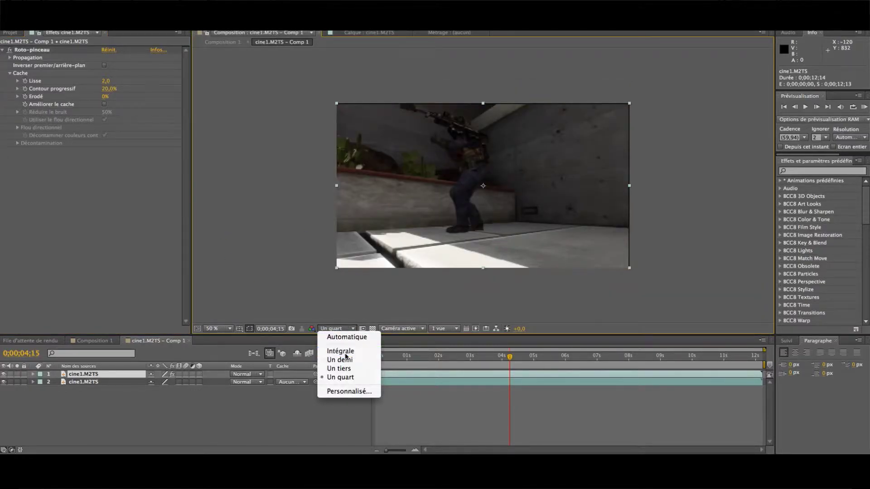
pyautogui.click(347, 355)
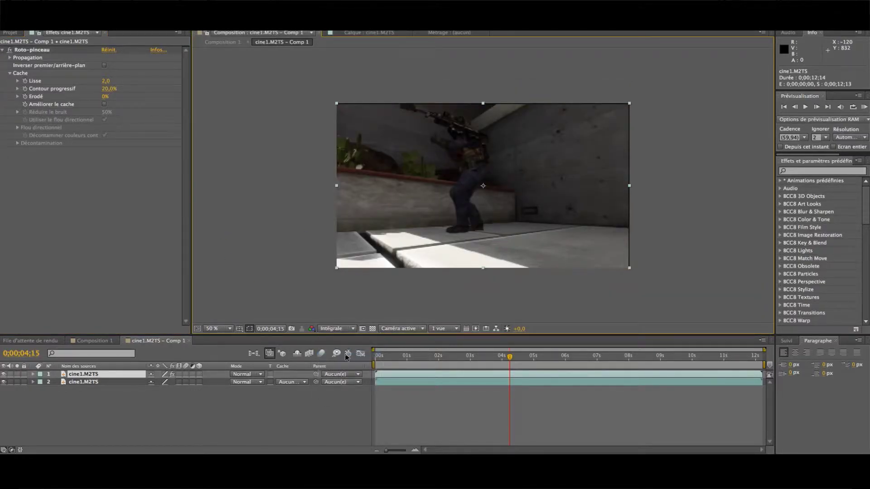
pyautogui.click(372, 33)
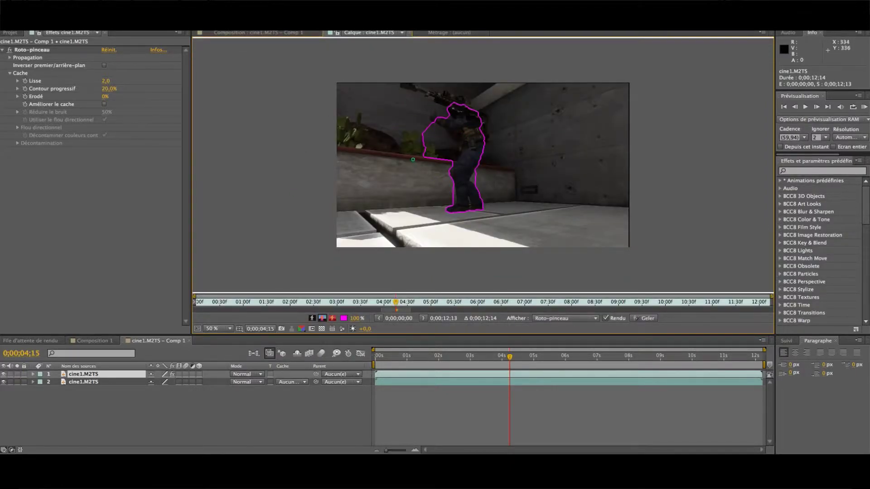
pyautogui.click(267, 33)
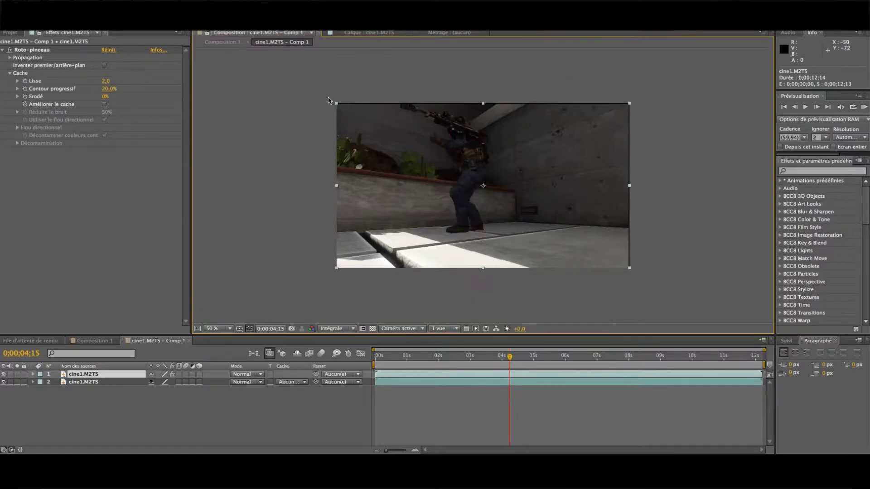
pyautogui.click(343, 331)
pyautogui.click(340, 352)
pyautogui.click(394, 33)
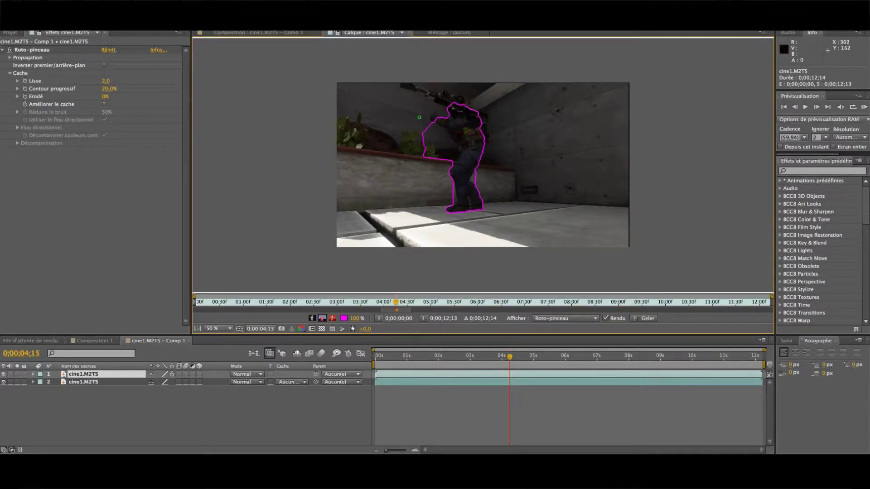
# Try to correct the Roto Brush outline around the soldier's torso and the surrounding background at 0;00;04;15
pyautogui.moveTo(436, 134); pyautogui.dragTo(450, 155)
pyautogui.moveTo(552, 162); pyautogui.dragTo(404, 132)
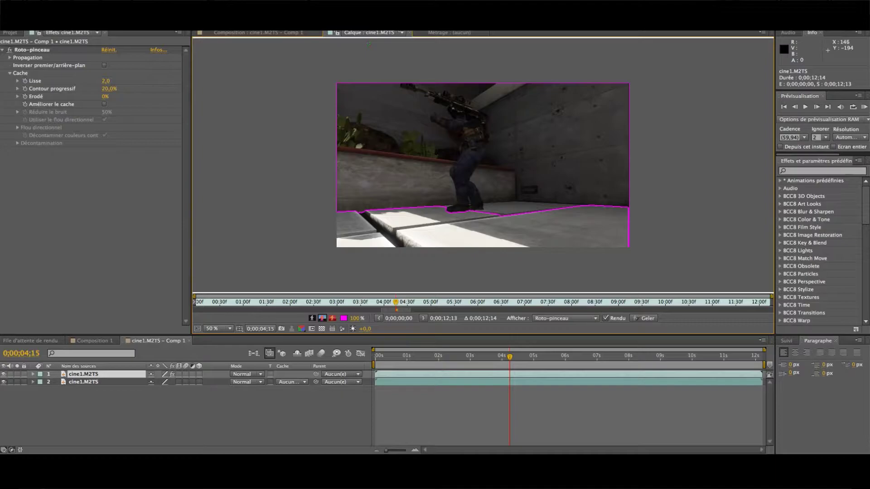
# Replace the roto-brushed upper layer with a fresh duplicate of cine1.M2TS and open it in the layer viewer at 0;00;04;14
pyautogui.click(116, 382)
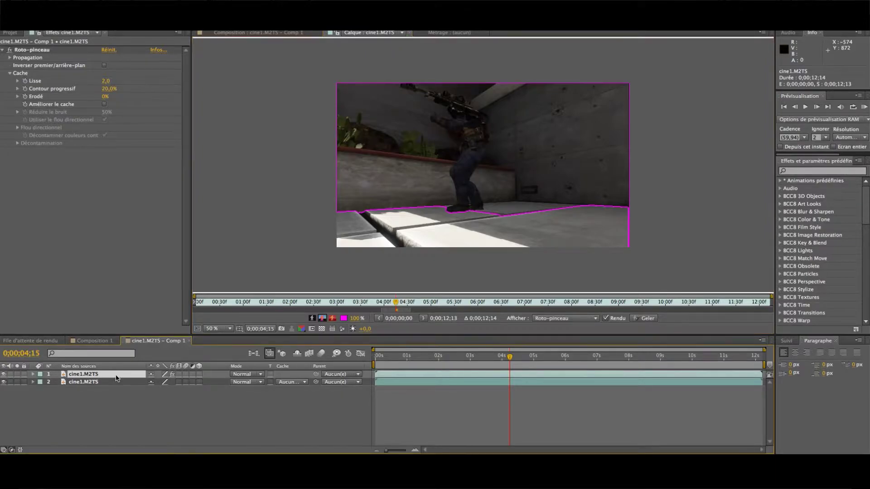
pyautogui.press('Delete')
pyautogui.click(115, 375)
pyautogui.hotkey('ctrl', 'd')
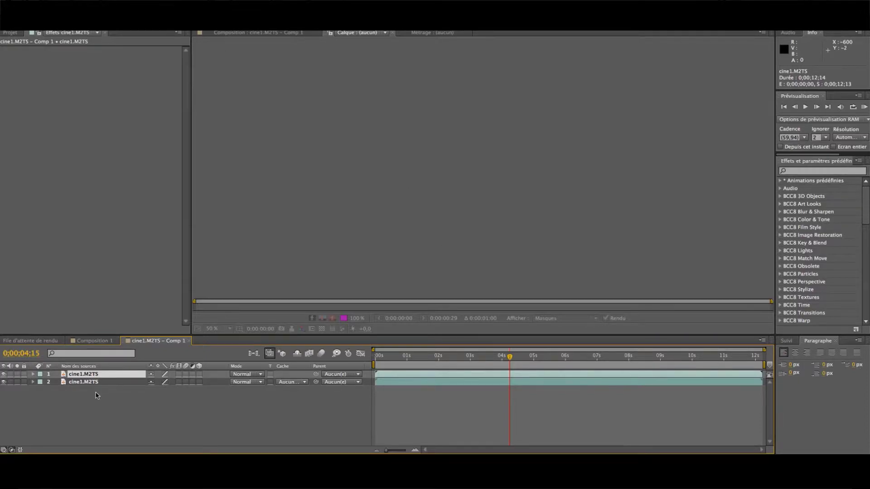
pyautogui.doubleClick(108, 376)
pyautogui.press('pageup')
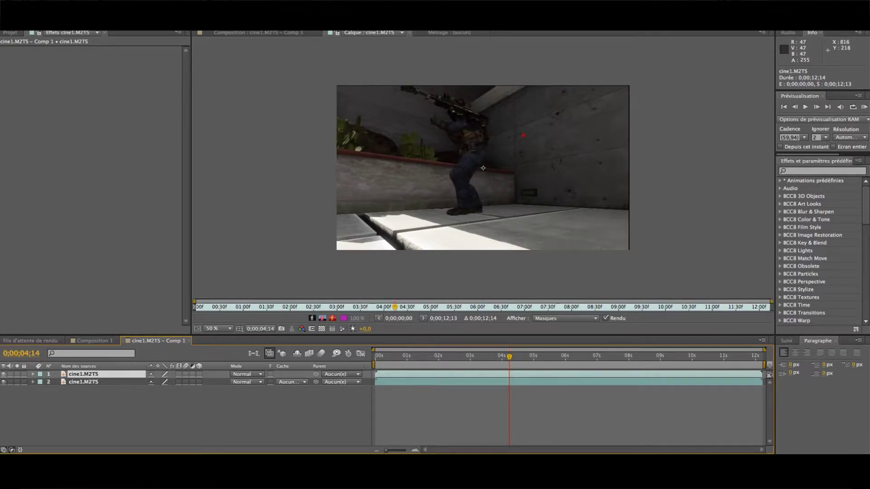
# Try a Roto Brush foreground stroke over the soldier's upper body at 0;00;04;14
pyautogui.moveTo(464, 111)
pyautogui.mouseDown()
pyautogui.moveTo(488, 139)
pyautogui.moveTo(553, 155)
pyautogui.moveTo(580, 177)
pyautogui.moveTo(454, 167)
pyautogui.moveTo(395, 136)
pyautogui.mouseUp()
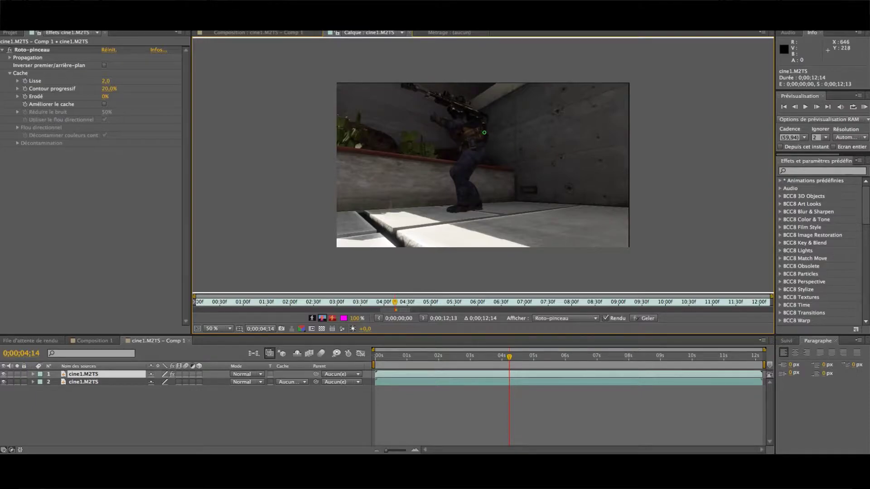
pyautogui.press('Tab')
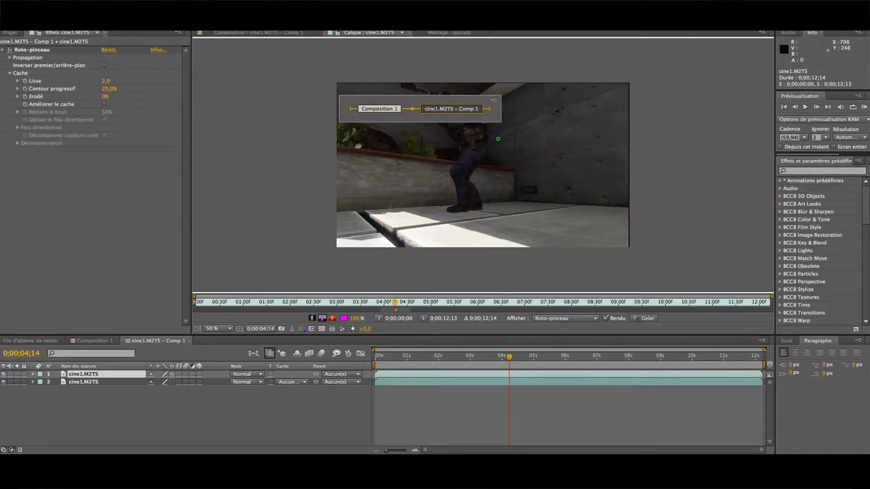
pyautogui.press('Escape')
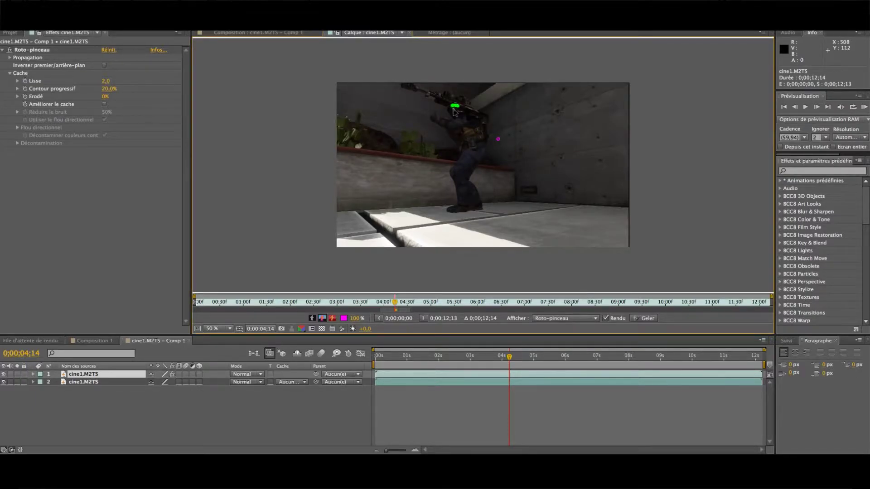
pyautogui.hotkey('ctrl', 'z')
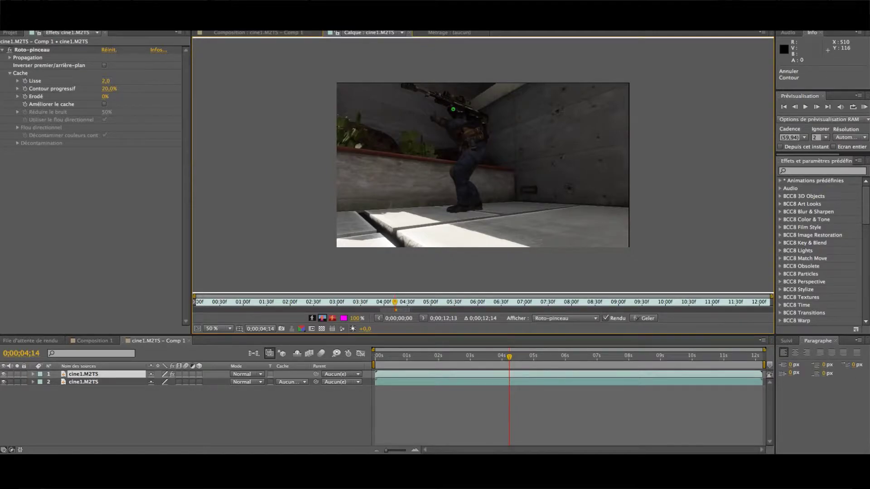
# Paint Roto Brush foreground strokes over the soldier's body at 0;00;04;14 to outline him from head to feet
pyautogui.moveTo(453, 113)
pyautogui.mouseDown()
pyautogui.moveTo(456, 135)
pyautogui.moveTo(465, 208)
pyautogui.moveTo(480, 201)
pyautogui.moveTo(471, 177)
pyautogui.moveTo(479, 127)
pyautogui.moveTo(455, 107)
pyautogui.moveTo(456, 178)
pyautogui.moveTo(473, 194)
pyautogui.moveTo(480, 130)
pyautogui.moveTo(457, 103)
pyautogui.moveTo(456, 121)
pyautogui.moveTo(470, 136)
pyautogui.moveTo(465, 120)
pyautogui.mouseUp()
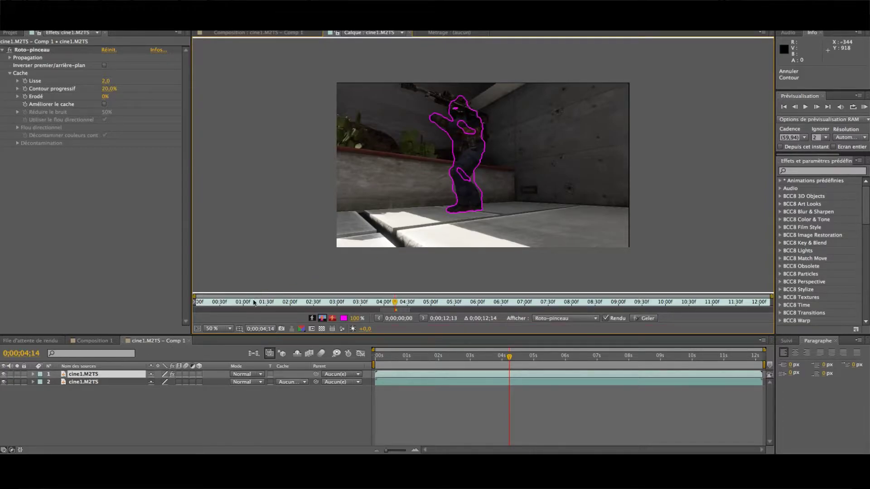
pyautogui.click(296, 32)
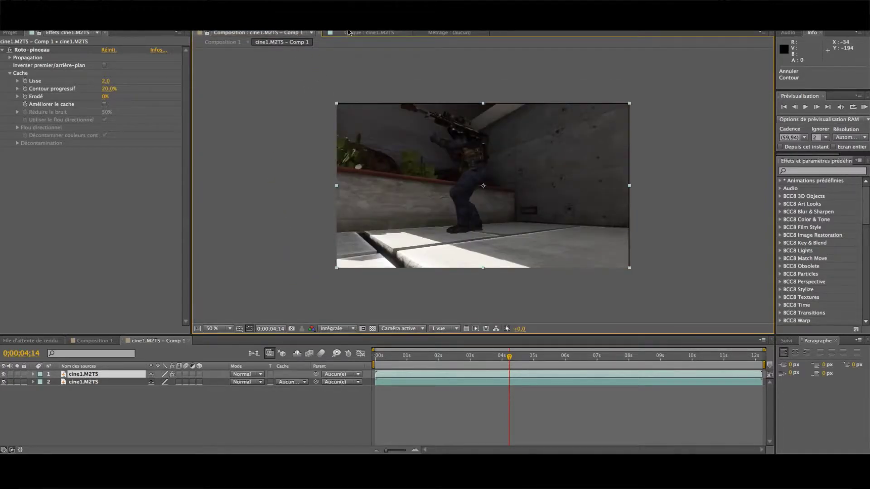
pyautogui.click(349, 32)
# Add the unselected gaps at the soldier's knee, chest and head to the foreground and refine the outline along his back
pyautogui.scroll(3, 462, 113)
pyautogui.scroll(-3, 451, 155)
pyautogui.moveTo(442, 181)
pyautogui.mouseDown()
pyautogui.moveTo(436, 170)
pyautogui.moveTo(450, 191)
pyautogui.moveTo(434, 179)
pyautogui.mouseUp()
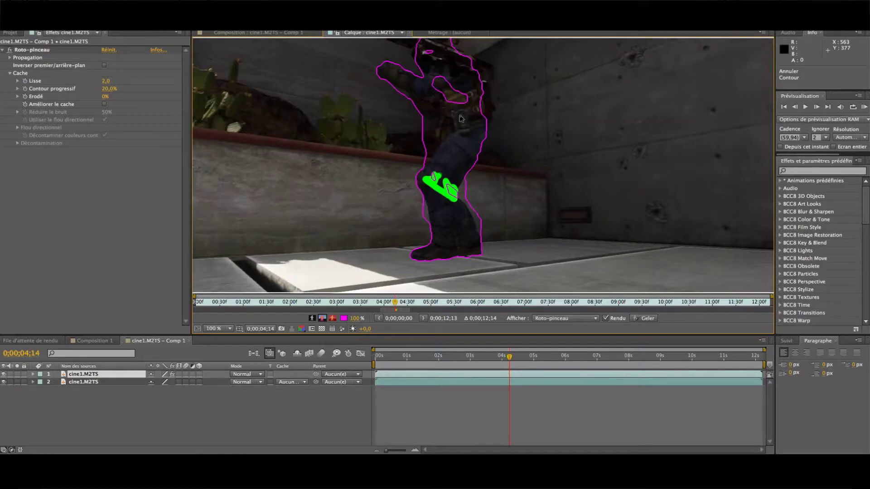
pyautogui.moveTo(455, 109)
pyautogui.mouseDown()
pyautogui.moveTo(473, 90)
pyautogui.moveTo(451, 110)
pyautogui.moveTo(448, 73)
pyautogui.moveTo(438, 99)
pyautogui.moveTo(447, 74)
pyautogui.moveTo(438, 69)
pyautogui.moveTo(429, 84)
pyautogui.moveTo(436, 64)
pyautogui.mouseUp()
pyautogui.scroll(-8, 495, 185)
pyautogui.scroll(6, 497, 183)
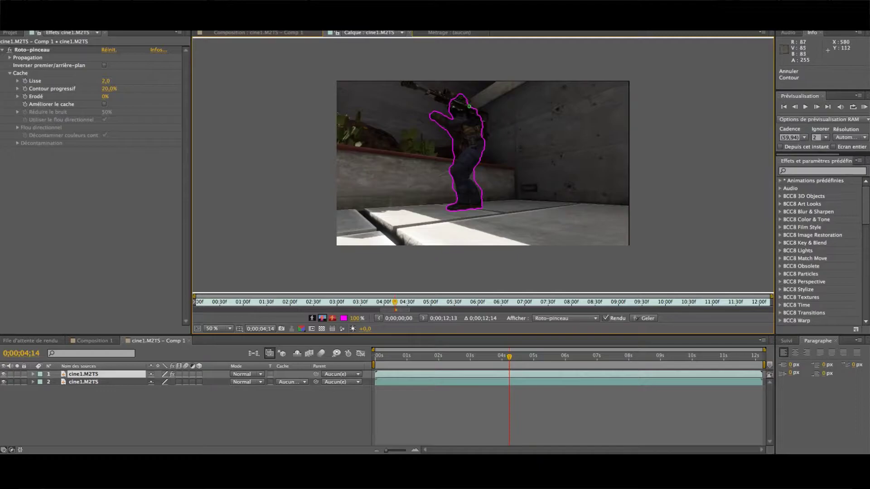
pyautogui.moveTo(483, 132)
pyautogui.mouseDown()
pyautogui.moveTo(470, 127)
pyautogui.moveTo(473, 113)
pyautogui.mouseUp()
# Propagate the outline to 0;00;04;28 and correct it by excluding the background beneath the soldier's outstretched arm
pyautogui.click(806, 107)
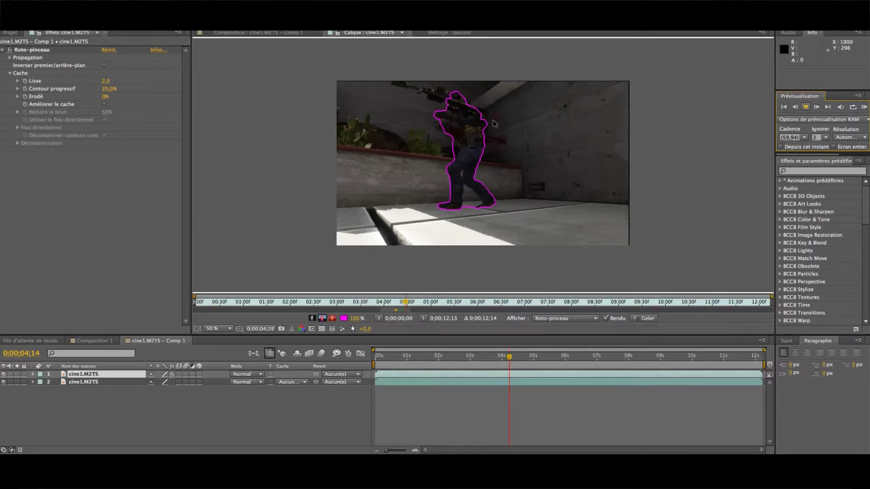
pyautogui.press('space')
pyautogui.moveTo(439, 125)
pyautogui.mouseDown()
pyautogui.moveTo(457, 136)
pyautogui.moveTo(436, 144)
pyautogui.mouseUp()
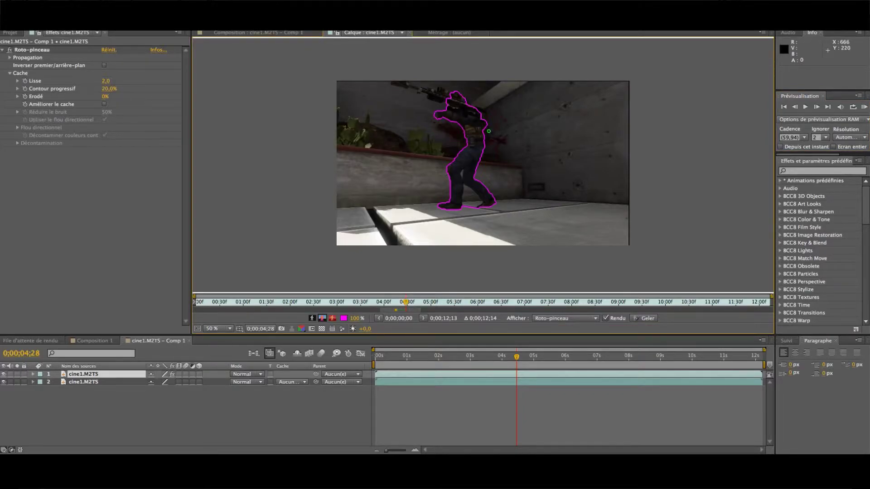
pyautogui.moveTo(460, 119)
pyautogui.mouseDown()
pyautogui.moveTo(463, 140)
pyautogui.moveTo(474, 127)
pyautogui.moveTo(465, 121)
pyautogui.mouseUp()
# Propagate the outline onward, excluding the floor between the feet at 0;00;04;38 and the background in front of the torso at 0;00;04;43
pyautogui.click(805, 107)
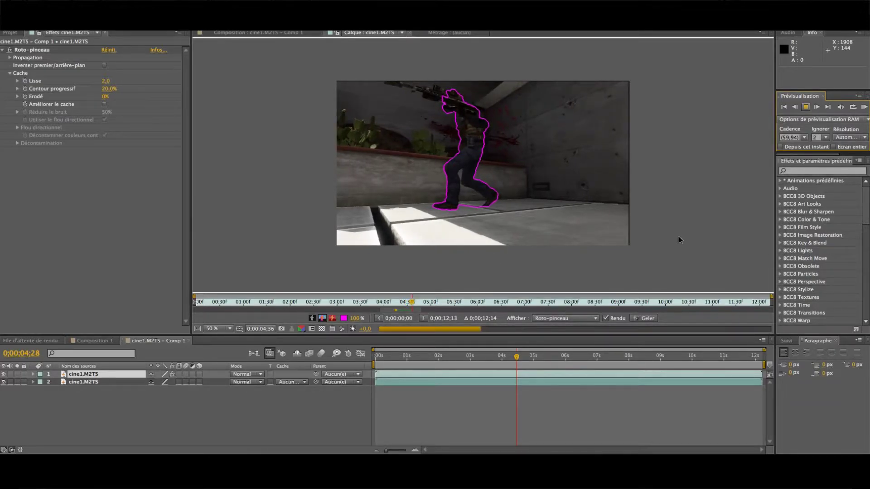
pyautogui.press('space')
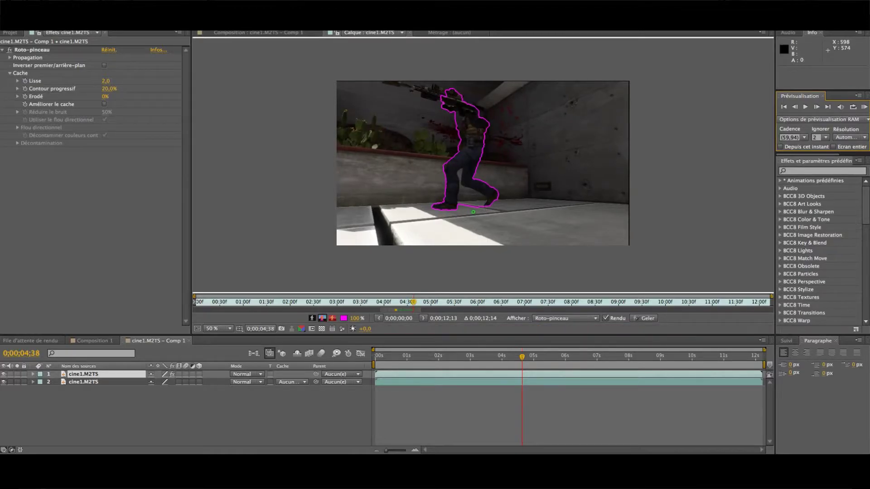
pyautogui.moveTo(478, 208); pyautogui.dragTo(478, 194)
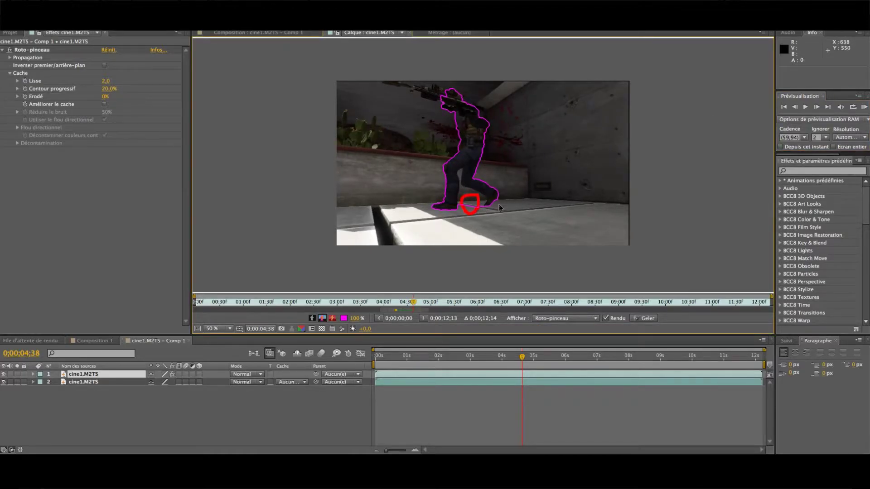
pyautogui.click(805, 107)
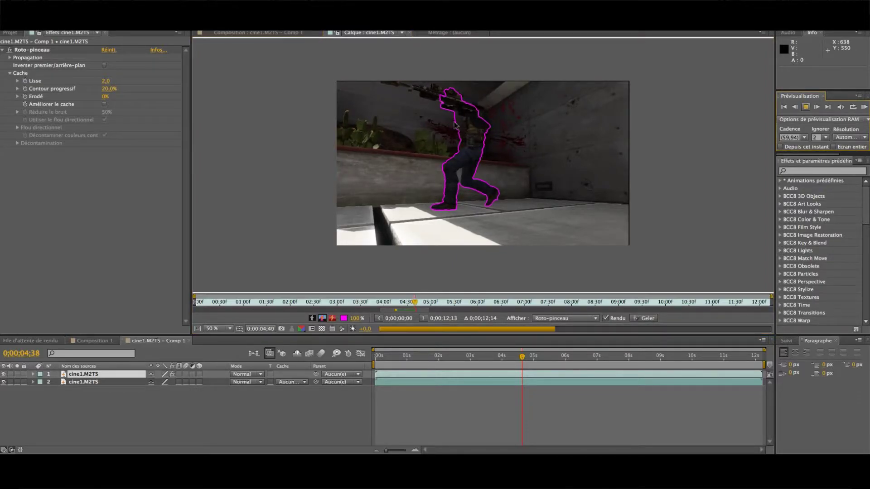
pyautogui.press('space')
pyautogui.moveTo(458, 126); pyautogui.dragTo(452, 117)
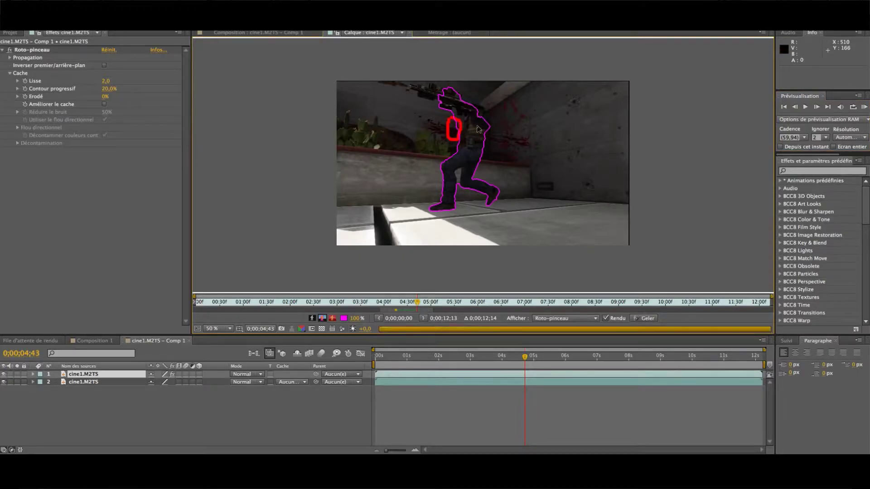
# Propagate the outline to 0;00;07;07, correcting the shoulder area at 0;00;04;58, then the raised arm and the foot at the frame's edge
pyautogui.click(827, 107)
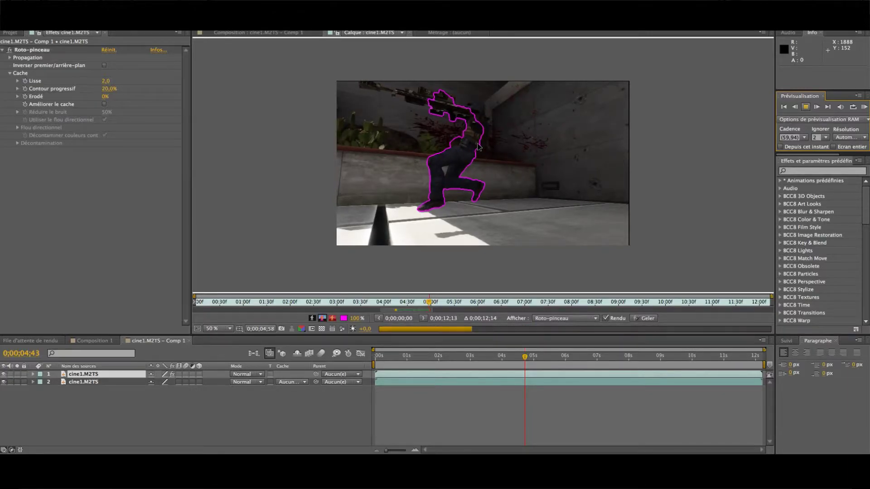
pyautogui.press('space')
pyautogui.moveTo(470, 115)
pyautogui.mouseDown()
pyautogui.moveTo(479, 132)
pyautogui.moveTo(469, 117)
pyautogui.mouseUp()
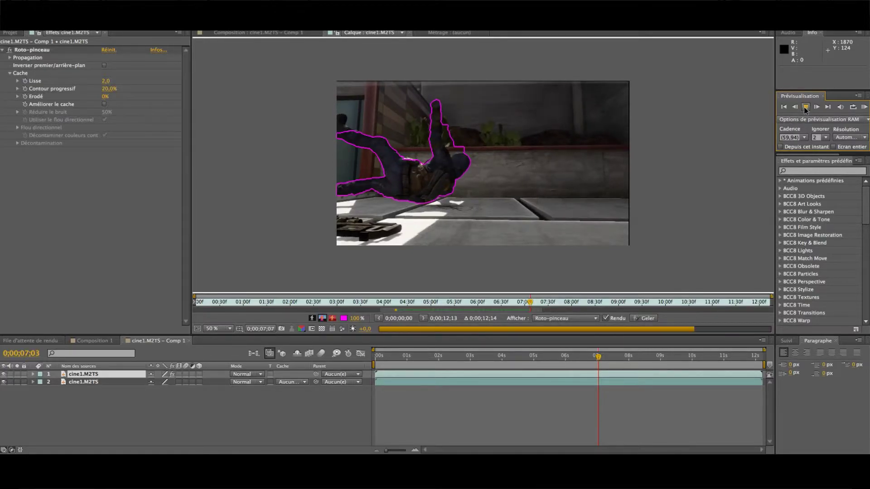
pyautogui.press('space')
pyautogui.moveTo(452, 149); pyautogui.dragTo(469, 149)
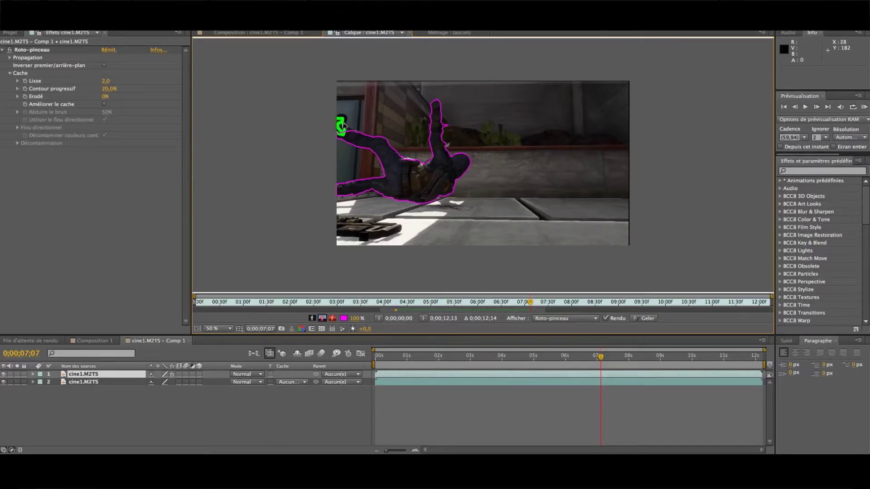
# Propagate the outline to 0;00;07;23 and exclude the background strip above the soldier's lying leg
pyautogui.click(806, 108)
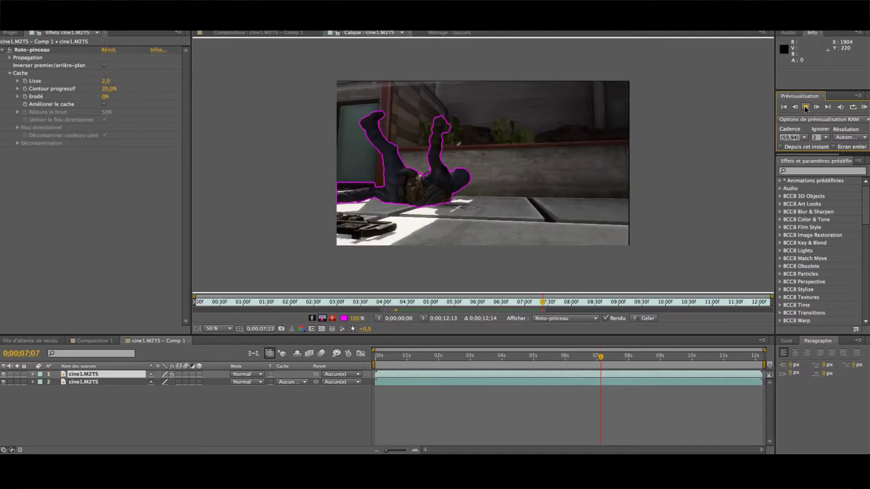
pyautogui.click(806, 109)
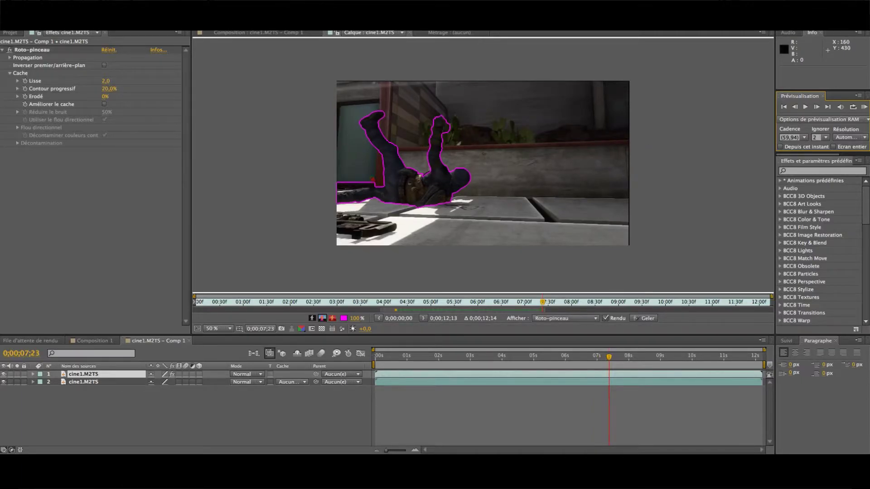
pyautogui.moveTo(373, 180)
pyautogui.mouseDown()
pyautogui.moveTo(334, 186)
pyautogui.moveTo(374, 182)
pyautogui.mouseUp()
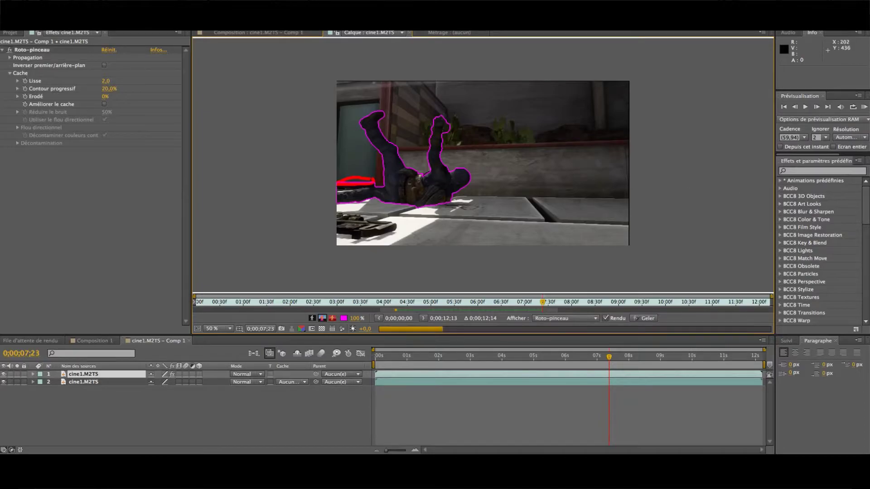
# Propagate the outline to 0;00;07;35, exclude the background around the raised hand, and continue the propagation to 0;00;07;41
pyautogui.click(804, 111)
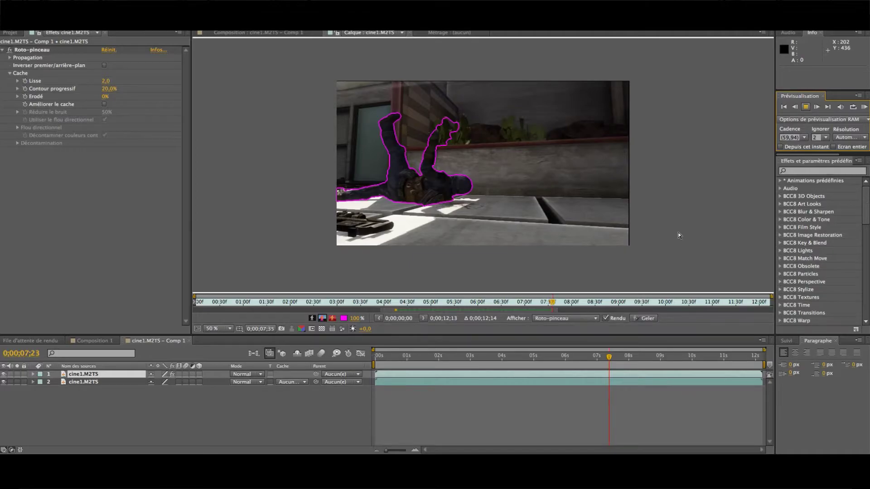
pyautogui.moveTo(446, 117)
pyautogui.mouseDown()
pyautogui.moveTo(446, 144)
pyautogui.moveTo(465, 135)
pyautogui.moveTo(442, 120)
pyautogui.mouseUp()
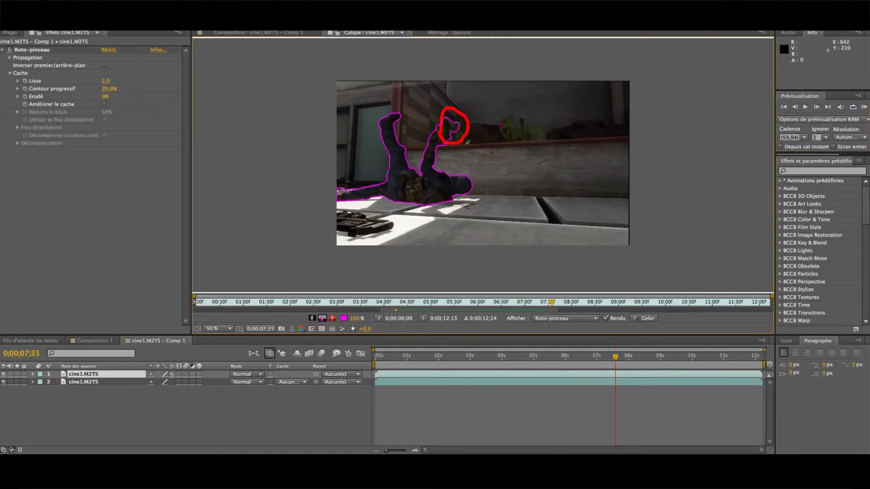
pyautogui.click(801, 108)
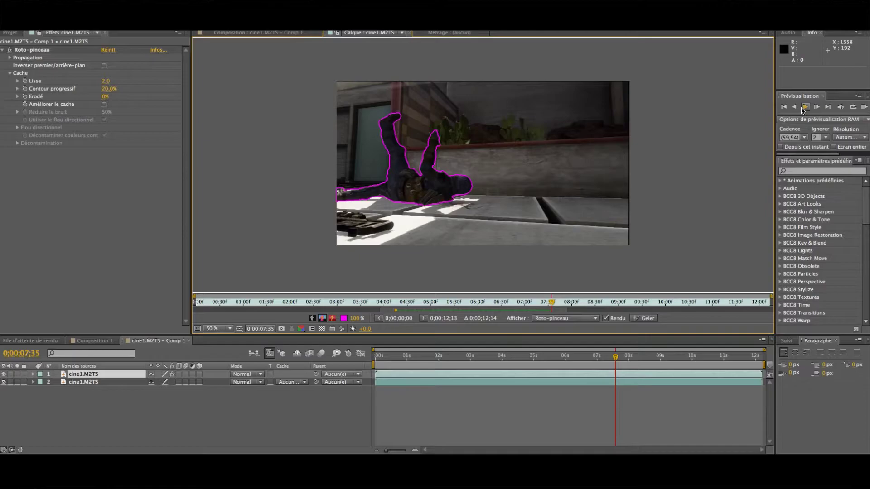
pyautogui.click(805, 108)
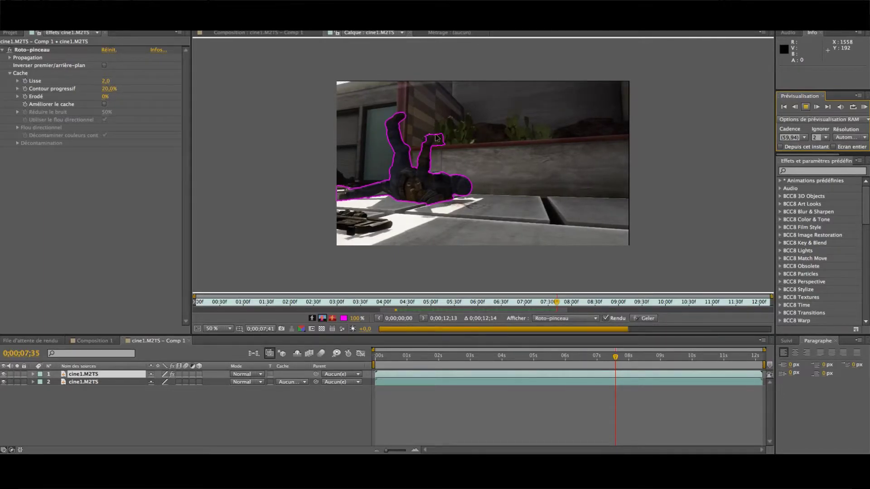
pyautogui.click(458, 139)
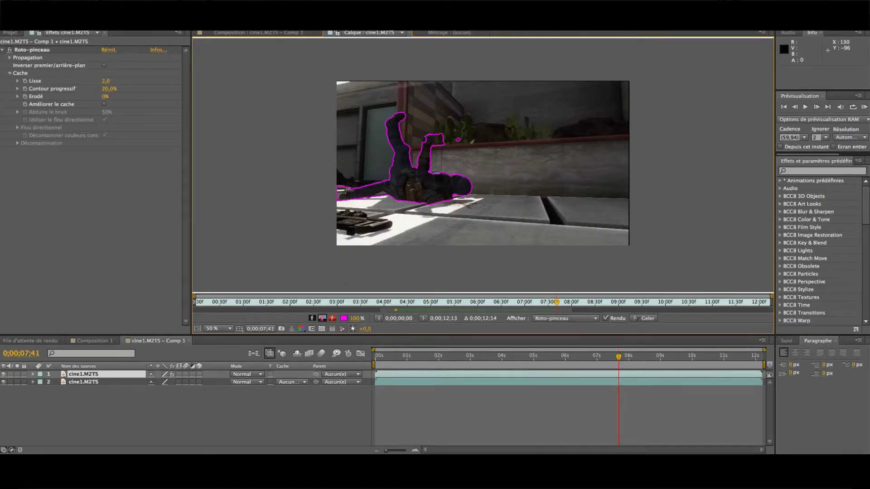
# In the composition, split the rotoscoped top layer at 0;00;04;14 and delete the part before that time
pyautogui.click(302, 34)
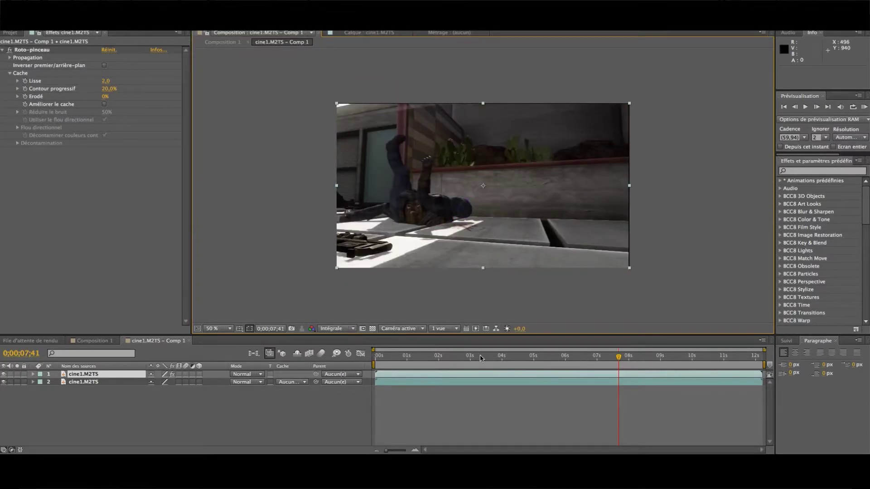
pyautogui.click(510, 359)
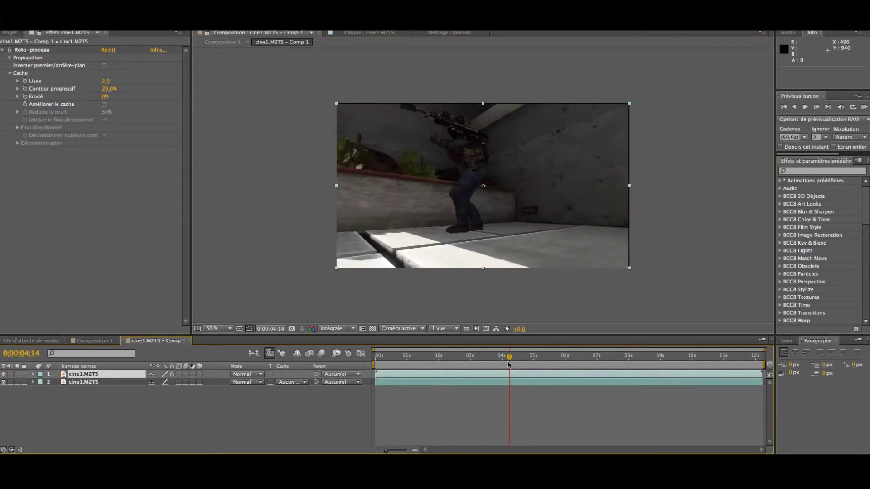
pyautogui.moveTo(510, 363); pyautogui.dragTo(508, 365)
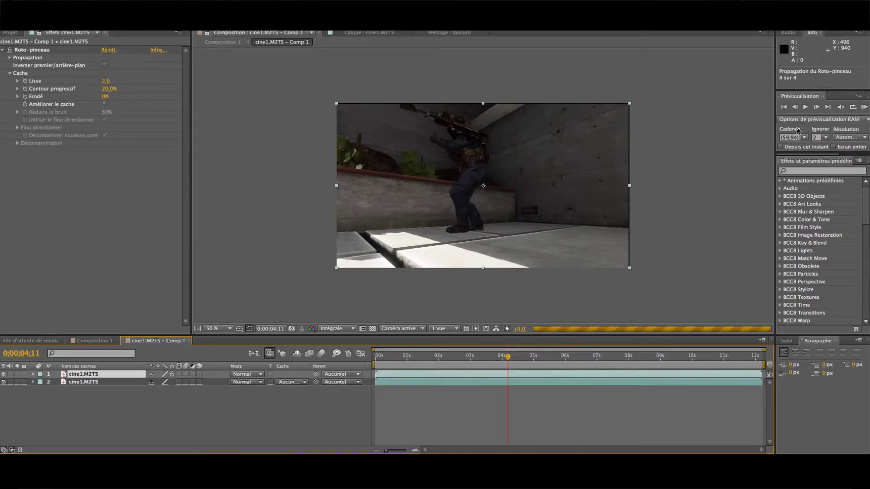
pyautogui.click(817, 108)
pyautogui.click(817, 108)
pyautogui.click(817, 107)
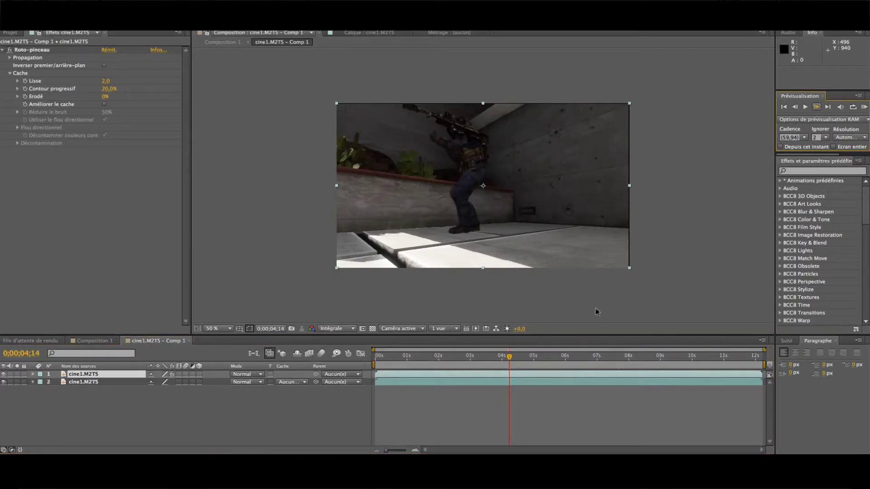
pyautogui.click(535, 375)
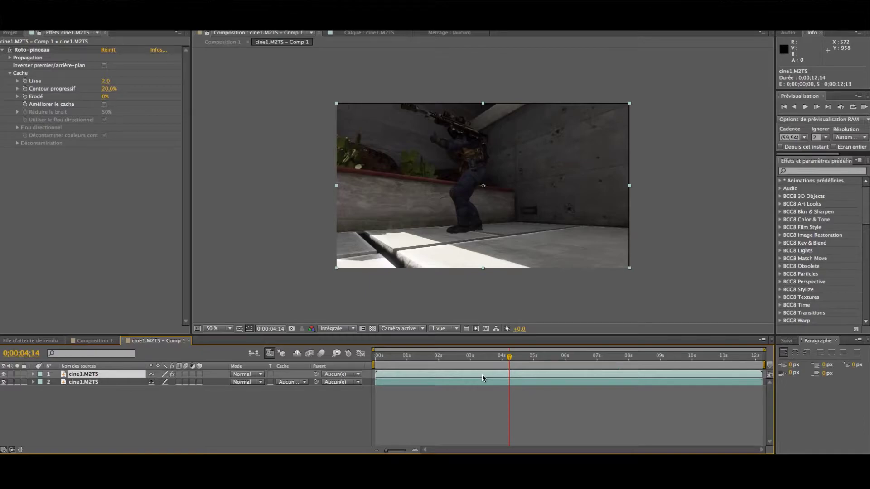
pyautogui.hotkey('ctrl', 'shift', 'd')
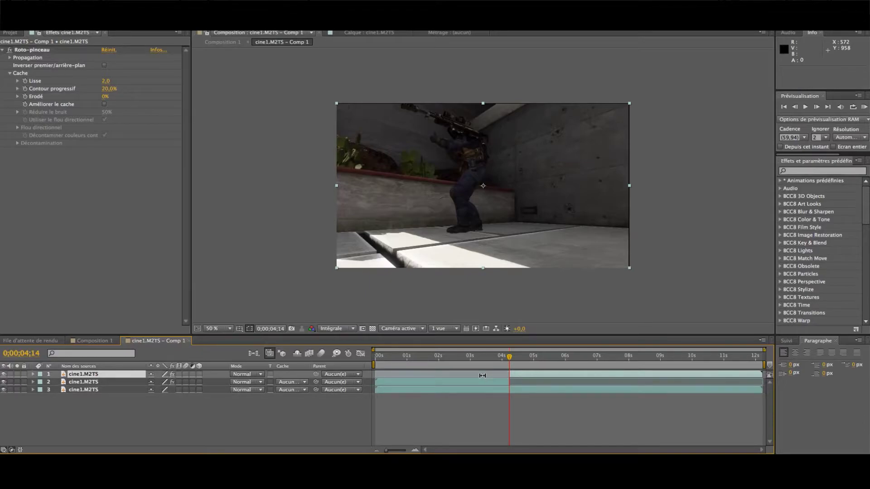
pyautogui.click(482, 381)
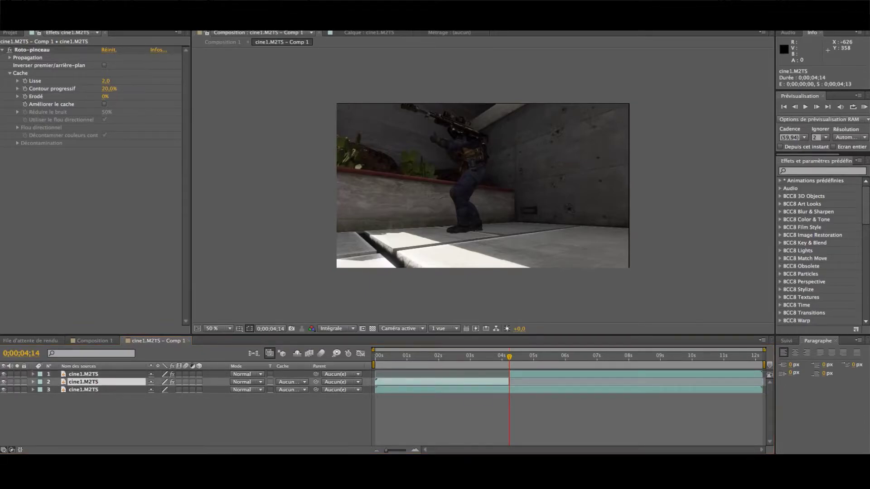
pyautogui.press('Delete')
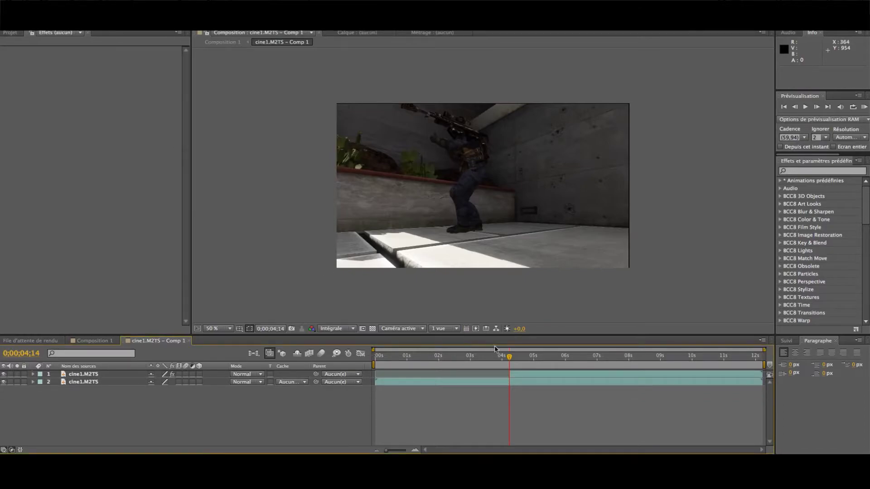
# Move to 0;00;06;19 and set the composition's preview resolution to a quarter (Un quart)
pyautogui.click(575, 356)
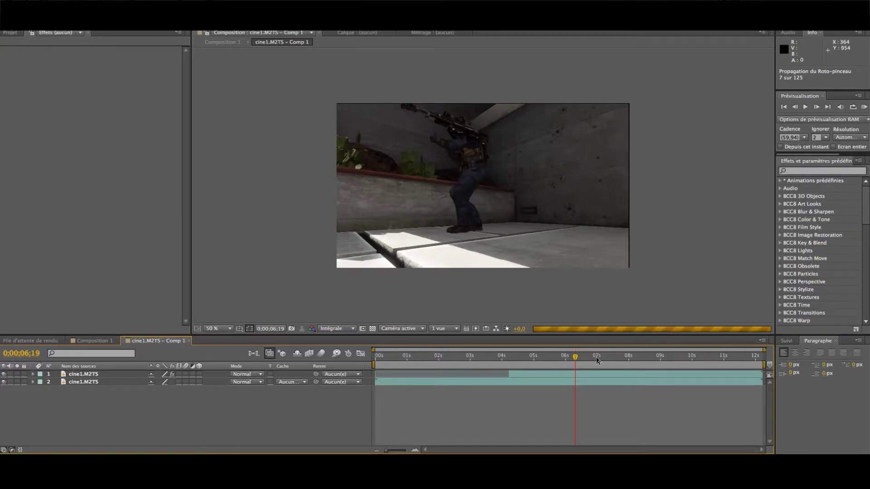
pyautogui.click(352, 329)
pyautogui.click(350, 377)
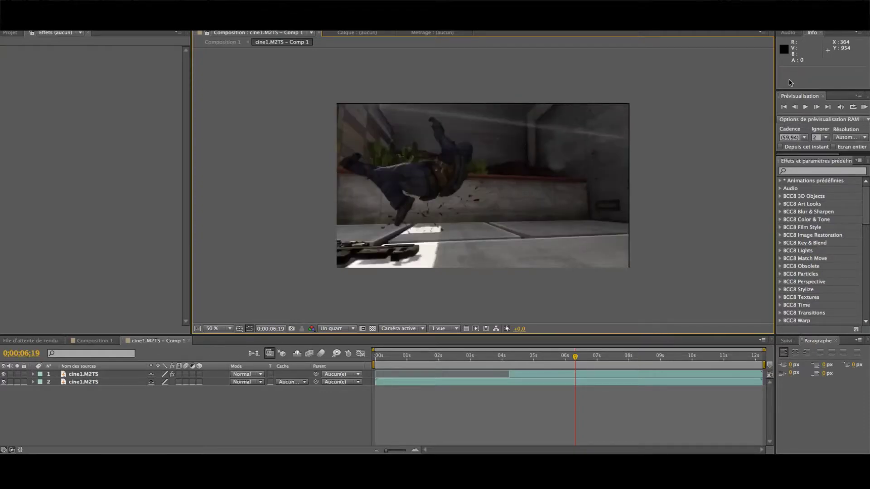
# Split the rotoscoped top layer at 0;00;07;17 and delete the part after that time
pyautogui.click(606, 355)
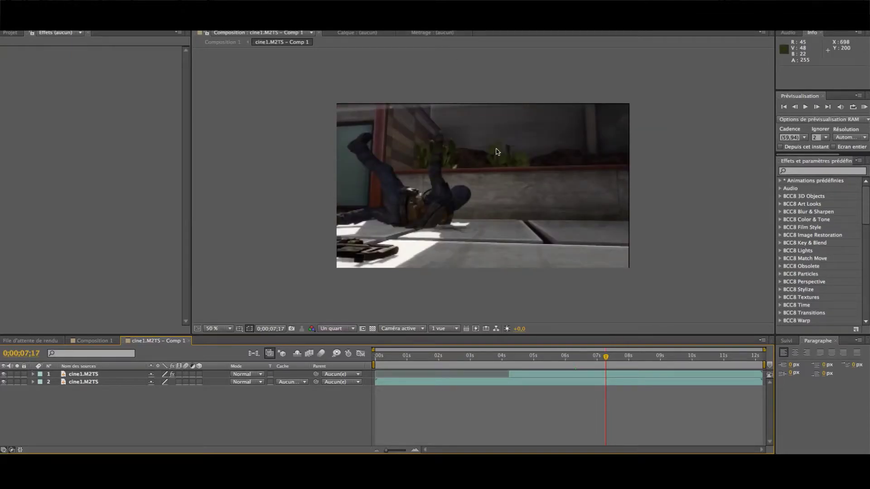
pyautogui.click(654, 374)
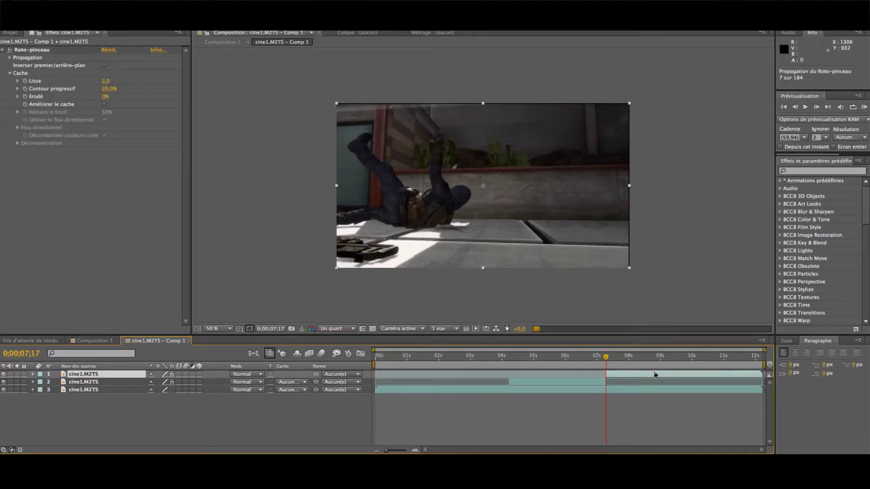
pyautogui.press('F2')
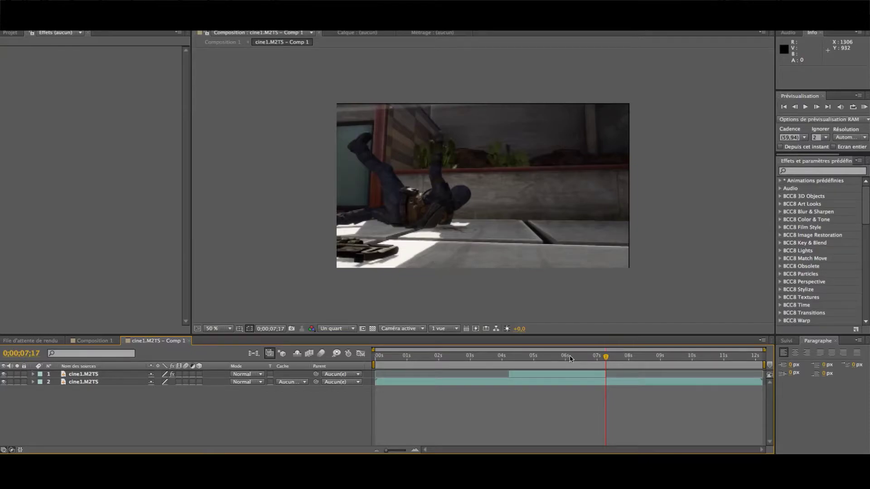
# Apply the n-SoulRemoval#1 preset to the trimmed top layer with the playhead at the layer's start, 0;00;04;14
pyautogui.click(805, 172)
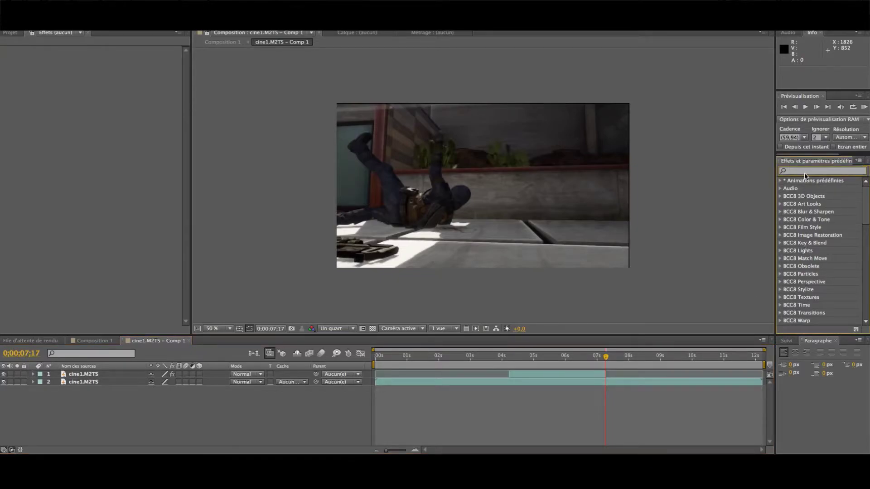
pyautogui.click(600, 374)
pyautogui.press('i')
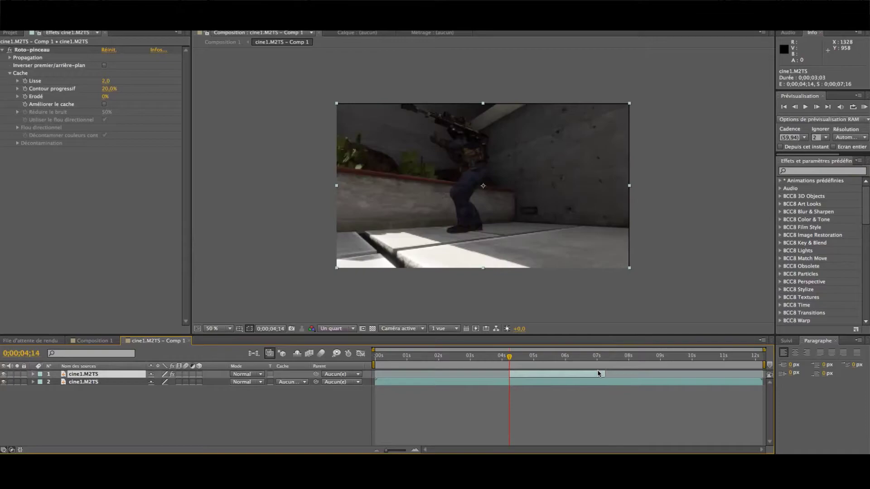
pyautogui.click(799, 171)
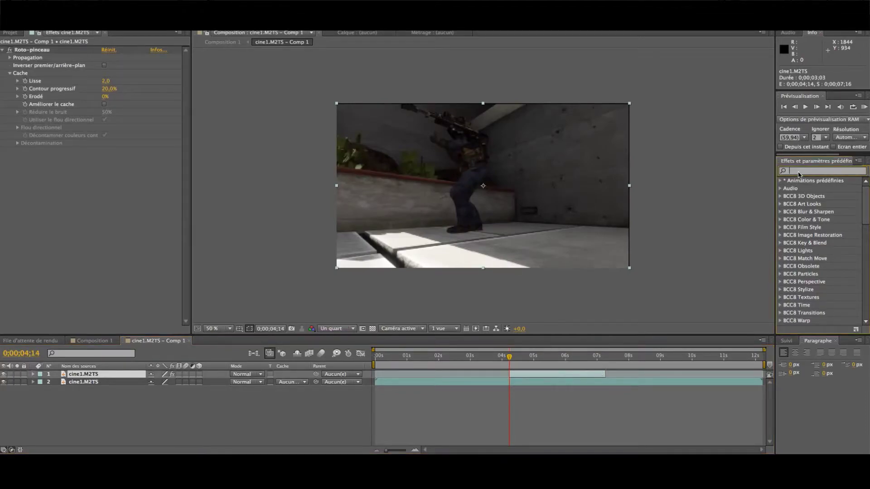
pyautogui.write('n-soul')
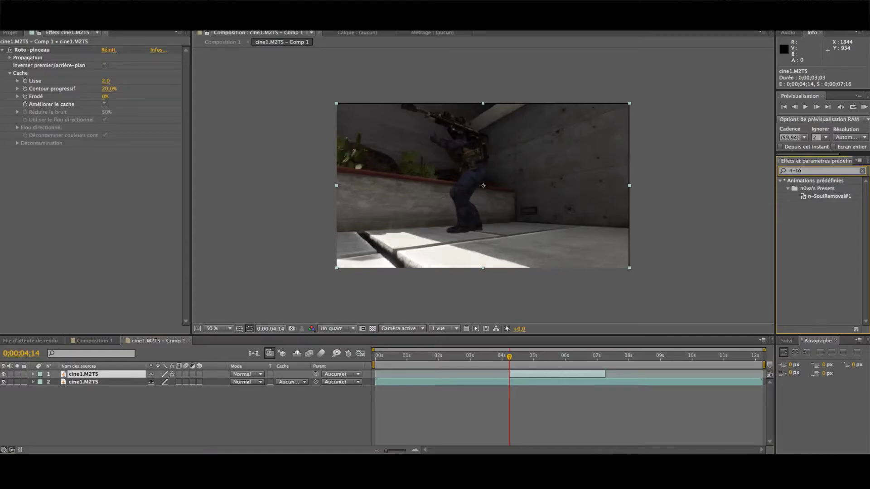
pyautogui.click(833, 199)
# Collapse the settings of the preset's effects and check the soldier's look at 0;00;05;10
pyautogui.moveTo(189, 177); pyautogui.dragTo(172, 179)
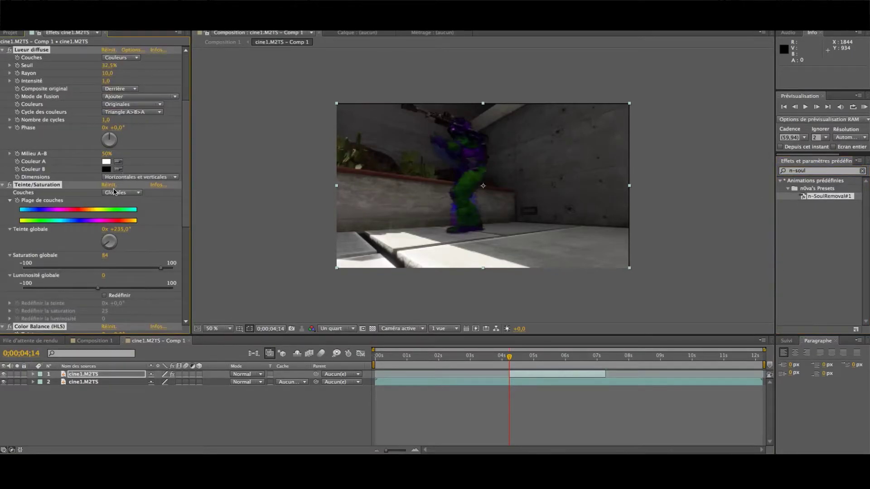
pyautogui.scroll(4, 15, 68)
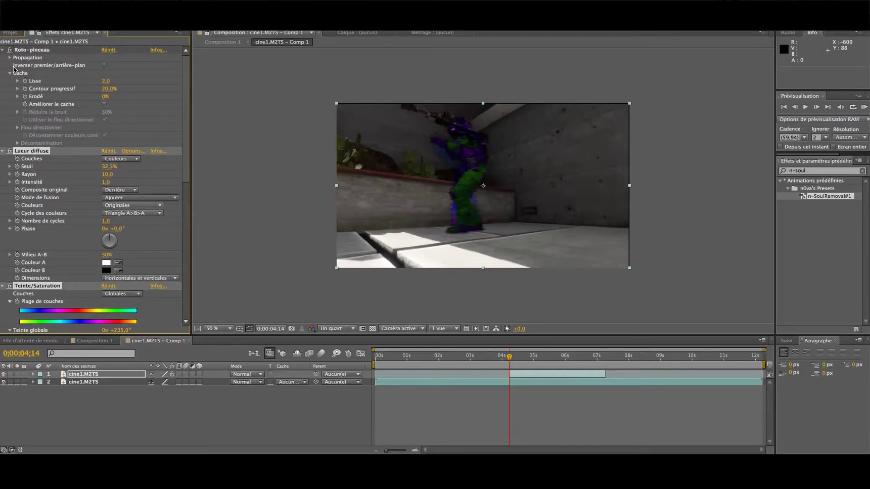
pyautogui.click(3, 151)
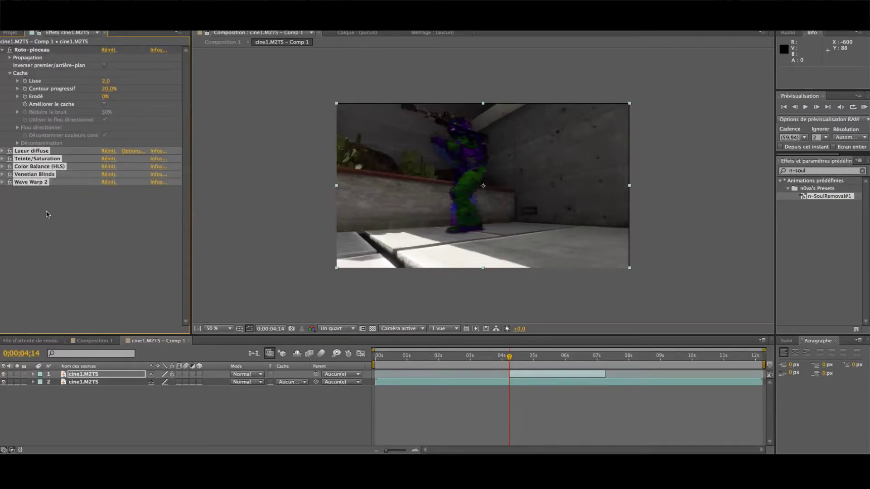
pyautogui.click(36, 202)
pyautogui.moveTo(519, 360); pyautogui.dragTo(544, 360)
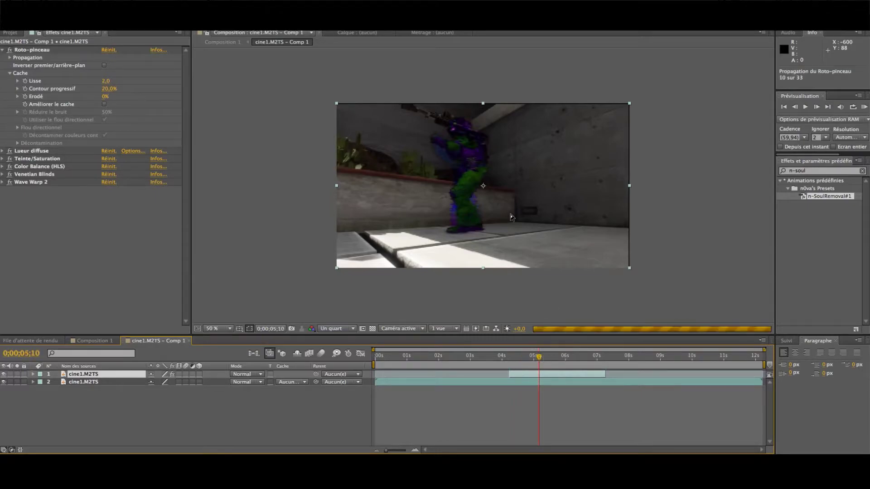
pyautogui.click(53, 184)
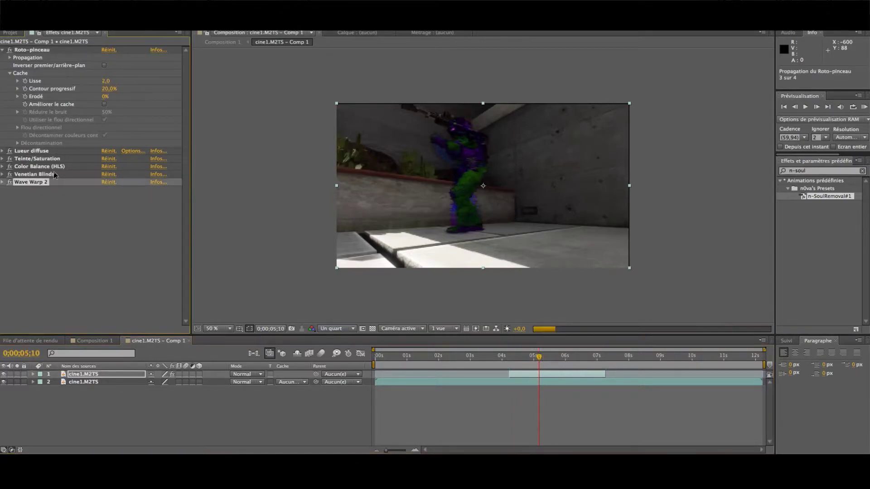
# Hide the rotoscoped top layer and duplicate it
pyautogui.click(74, 374)
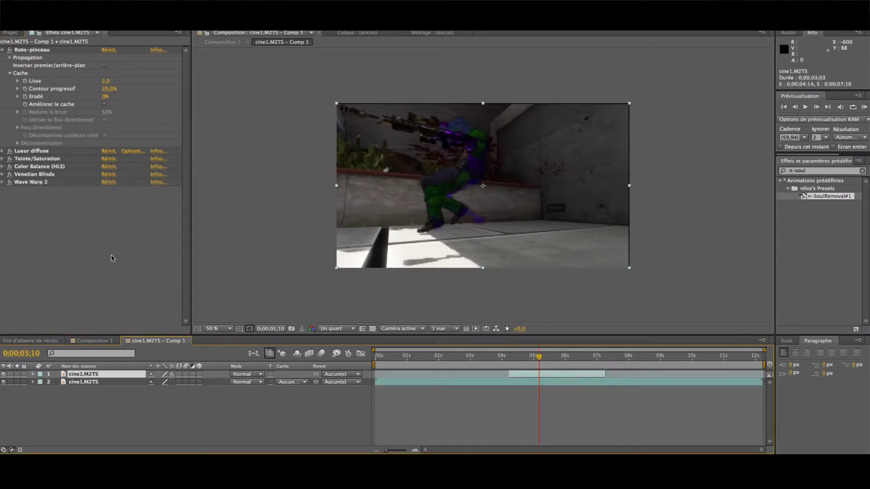
pyautogui.click(4, 375)
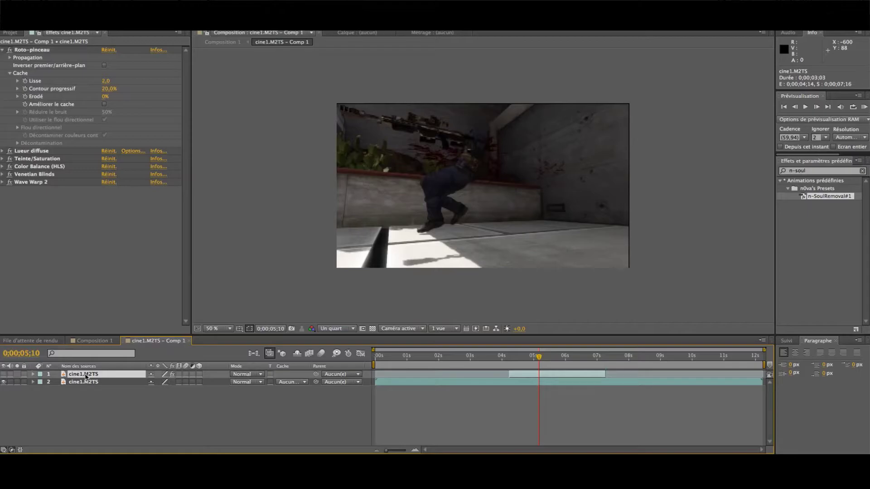
pyautogui.hotkey('ctrl', 'd')
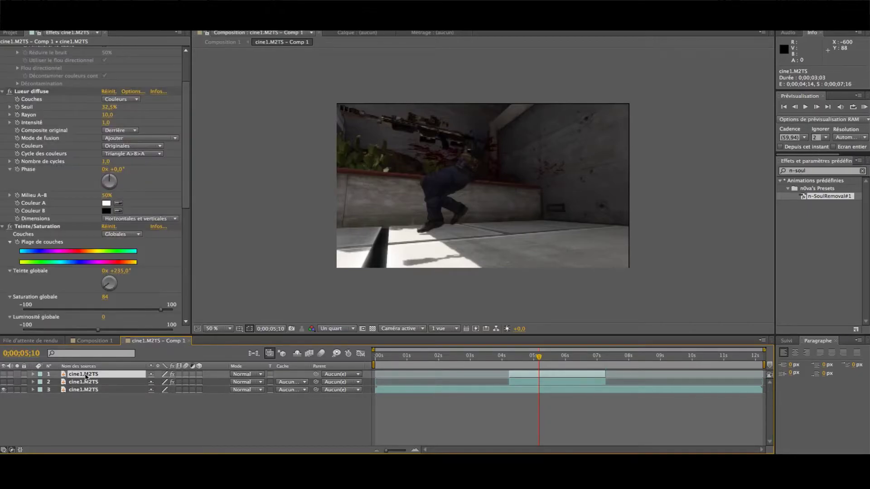
# Delete every effect except Roto-pinceau from the duplicated top layer, from Lueur diffuse through Wave Warp 2
pyautogui.scroll(3, 45, 208)
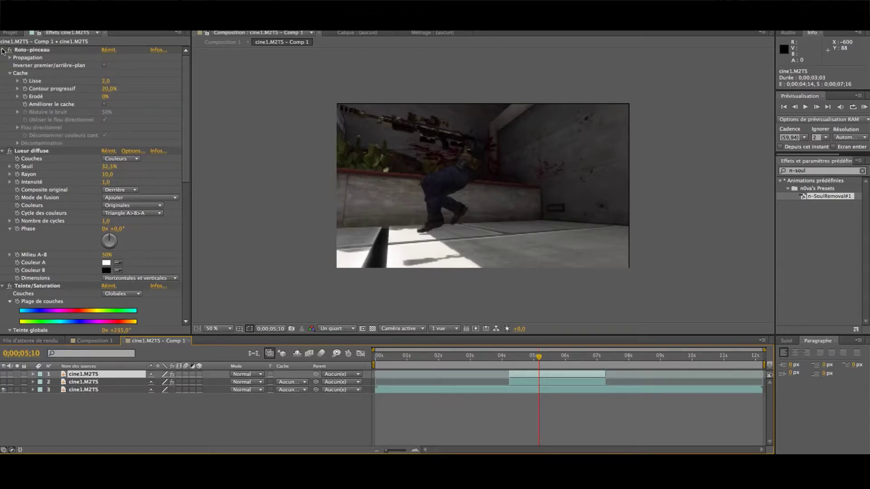
pyautogui.click(2, 50)
pyautogui.click(31, 58)
pyautogui.press('Delete')
pyautogui.click(33, 58)
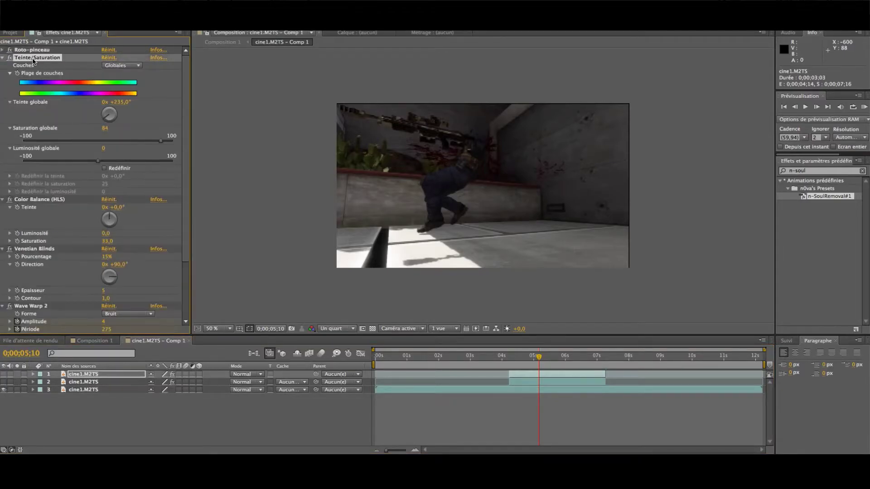
pyautogui.press('Delete')
pyautogui.click(32, 58)
pyautogui.press('Delete')
pyautogui.click(32, 59)
pyautogui.press('Delete')
pyautogui.click(32, 59)
pyautogui.press('Delete')
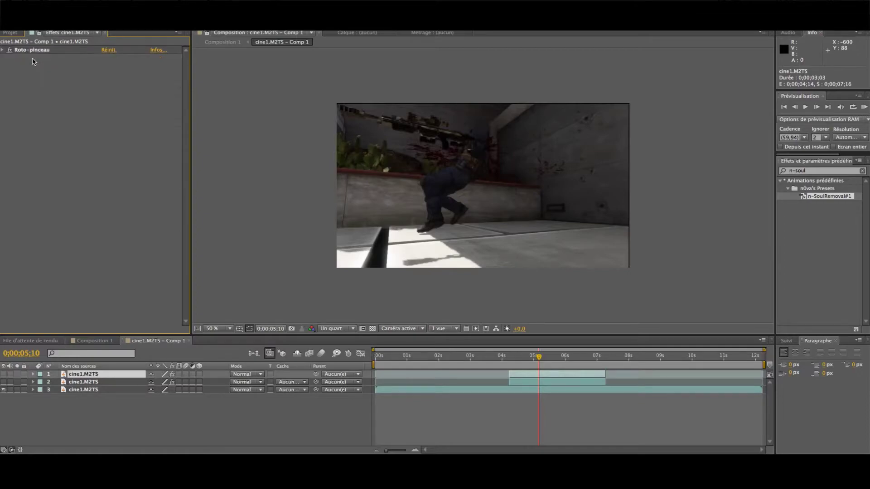
# Search the effects and presets for "tv" and apply the weak-signal preset, "Mauvais… signal faible", to the duplicated top layer
pyautogui.click(815, 171)
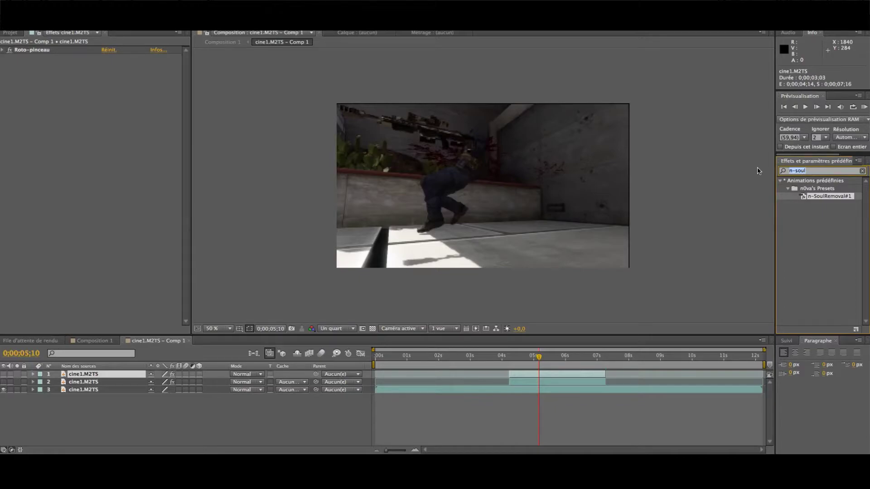
pyautogui.write('tv')
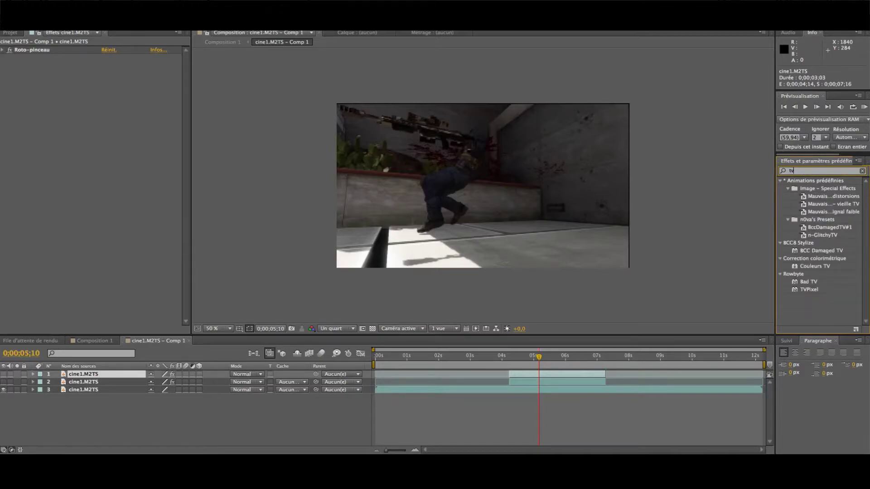
pyautogui.click(845, 212)
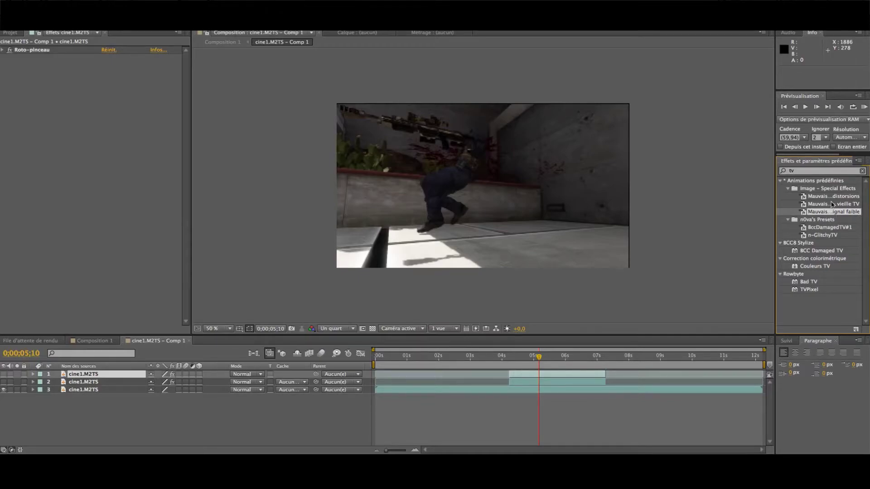
pyautogui.click(810, 172)
pyautogui.doubleClick(833, 214)
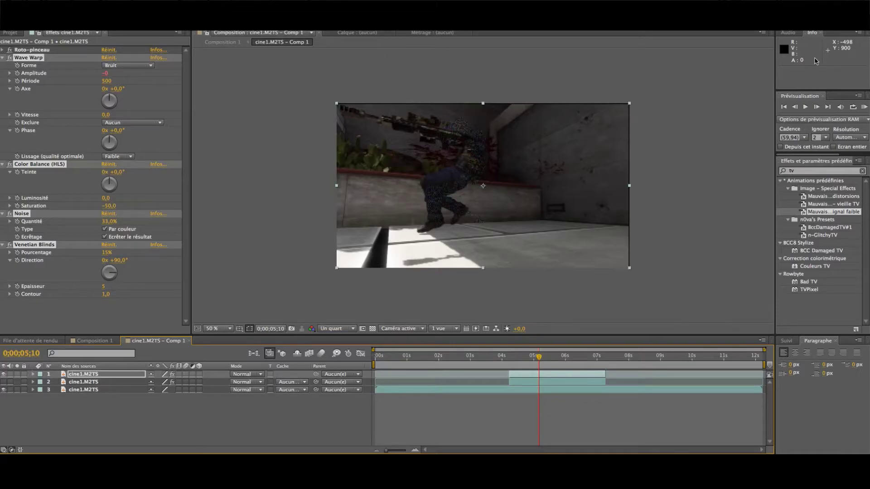
# Delete the preset's Noise effect and collapse the settings of Wave Warp, Color Balance (HLS) and Venetian Blinds
pyautogui.click(27, 214)
pyautogui.press('Delete')
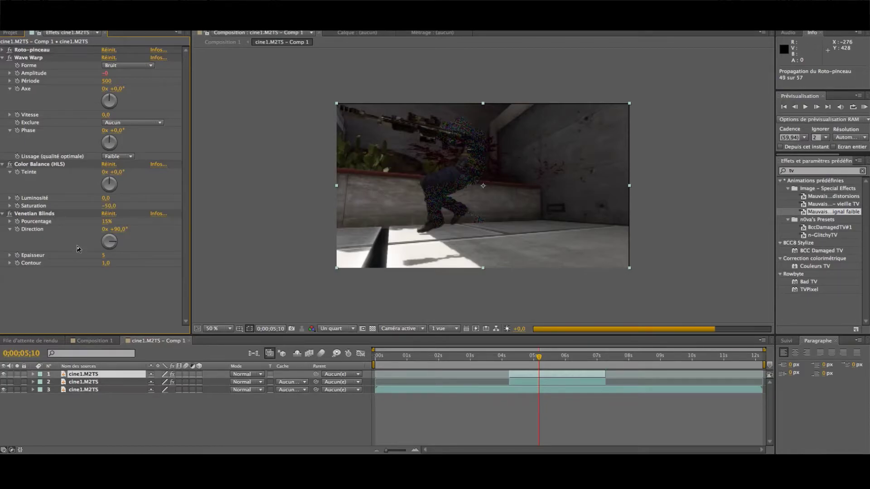
pyautogui.click(4, 58)
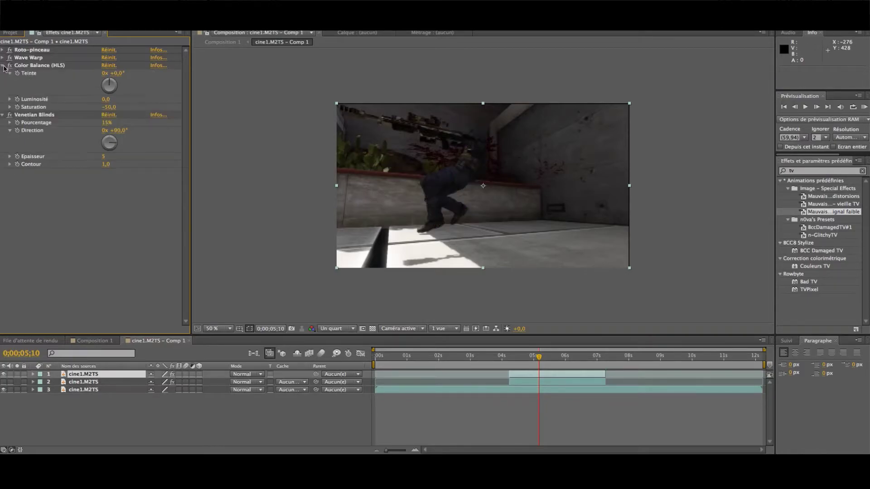
pyautogui.click(3, 66)
pyautogui.click(3, 73)
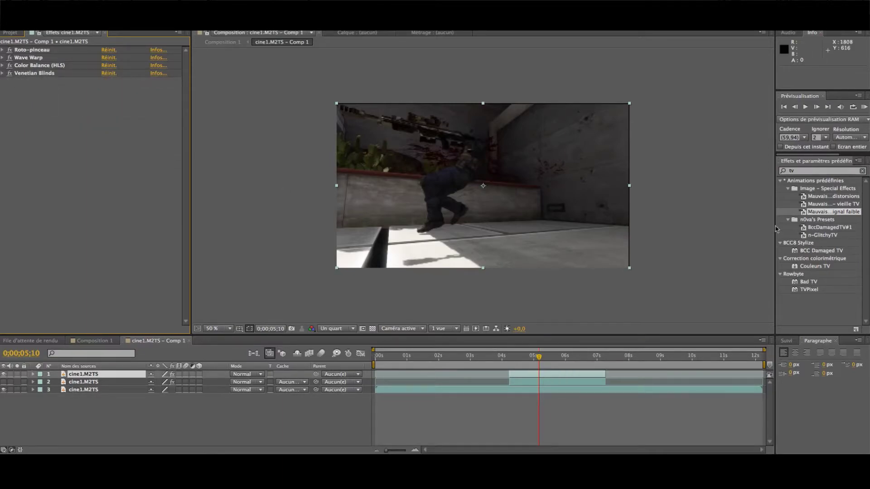
# Search the effects for "saturatio" and add Teinte/Saturation below Venetian Blinds on the top layer
pyautogui.hotkey('ctrl', '5')
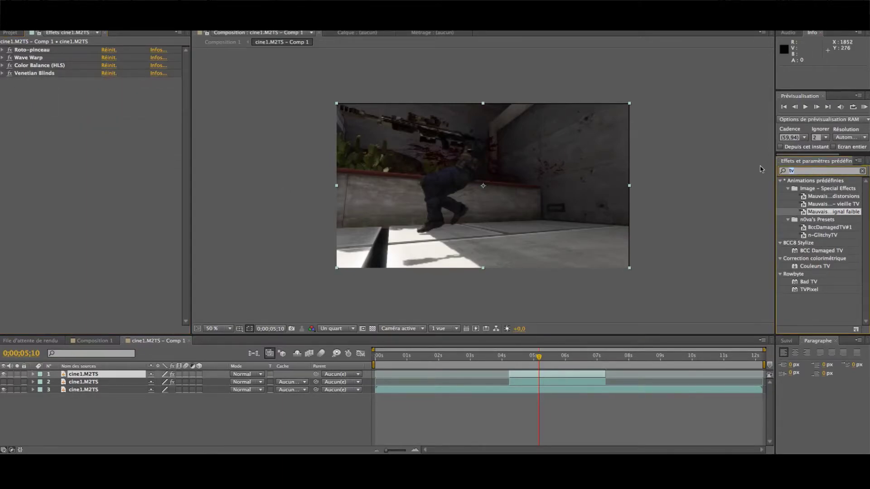
pyautogui.write('saturatio')
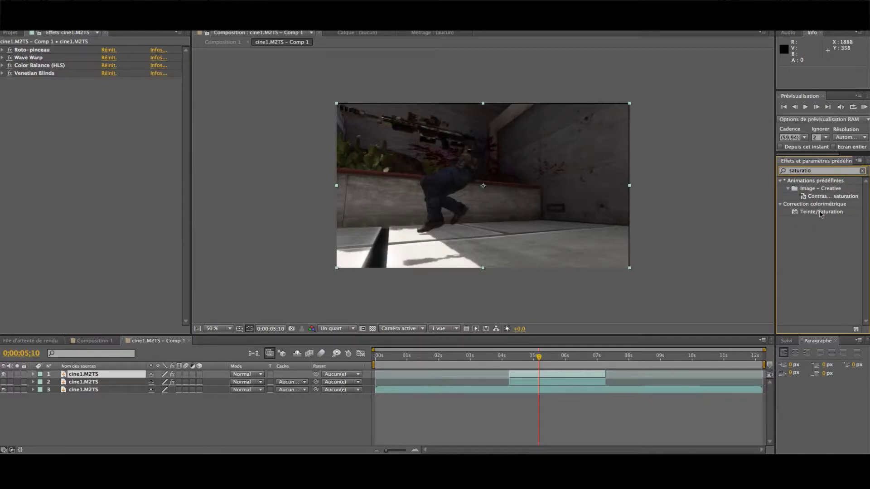
pyautogui.moveTo(821, 214); pyautogui.dragTo(123, 90)
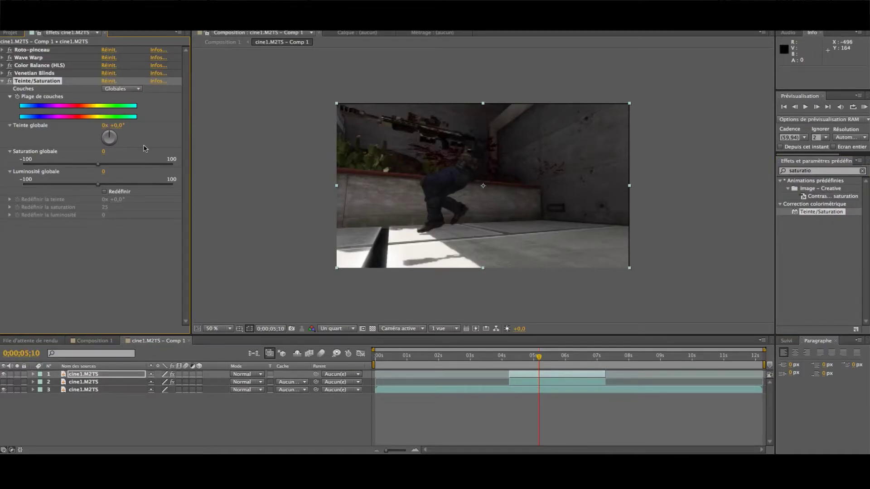
# At the layer's start, 0;00;04;14, set Teinte globale to 52° and Saturation globale to 79, and enable keyframing for Plage de couches
pyautogui.press('i')
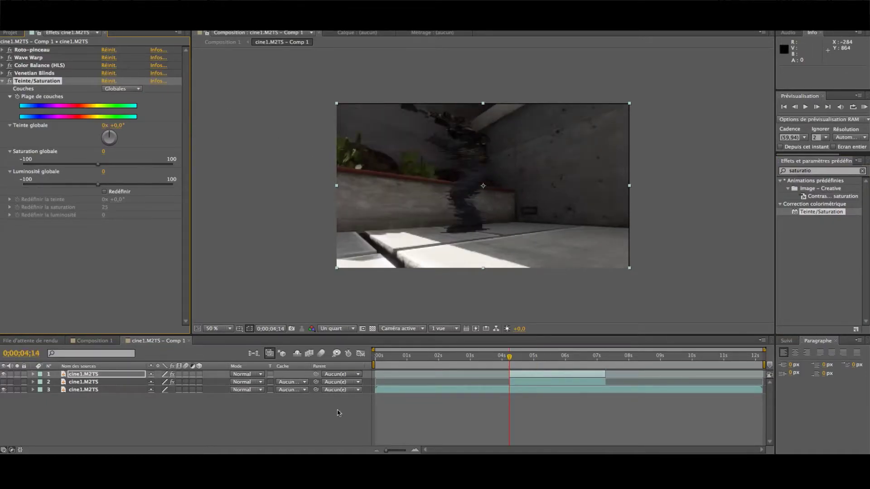
pyautogui.click(84, 377)
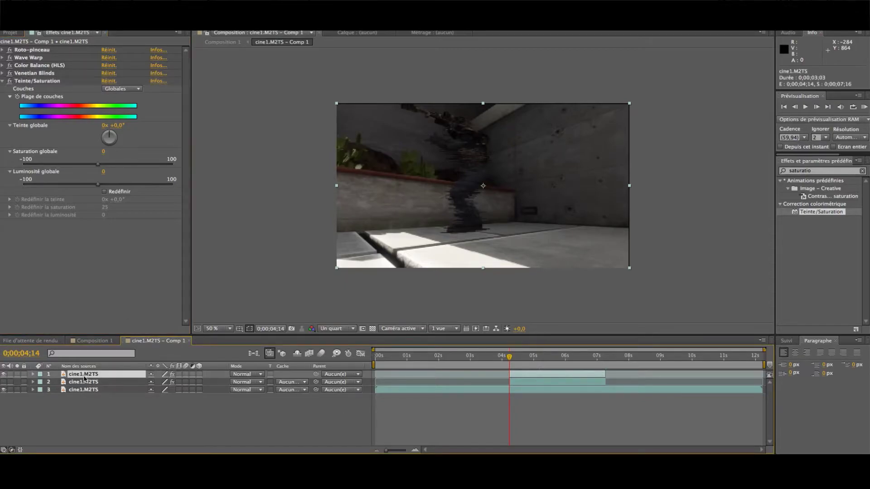
pyautogui.press('e')
pyautogui.press('e')
pyautogui.moveTo(105, 143)
pyautogui.mouseDown()
pyautogui.moveTo(123, 150)
pyautogui.moveTo(115, 141)
pyautogui.moveTo(102, 145)
pyautogui.moveTo(98, 132)
pyautogui.moveTo(119, 135)
pyautogui.mouseUp()
pyautogui.moveTo(155, 169)
pyautogui.mouseDown()
pyautogui.moveTo(196, 171)
pyautogui.moveTo(157, 166)
pyautogui.mouseUp()
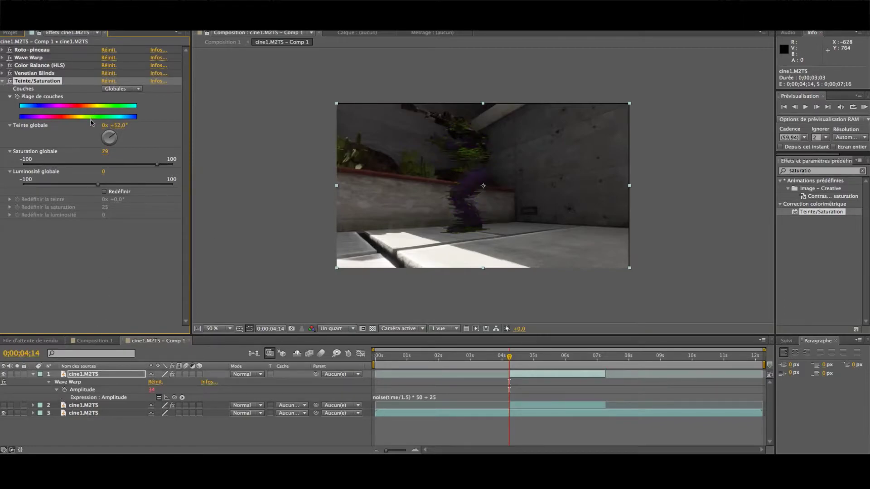
pyautogui.click(17, 96)
# Keyframe Teinte globale at -210° at the layer's end, 0;00;07;16, and collapse Teinte/Saturation back at the layer's start
pyautogui.press('k')
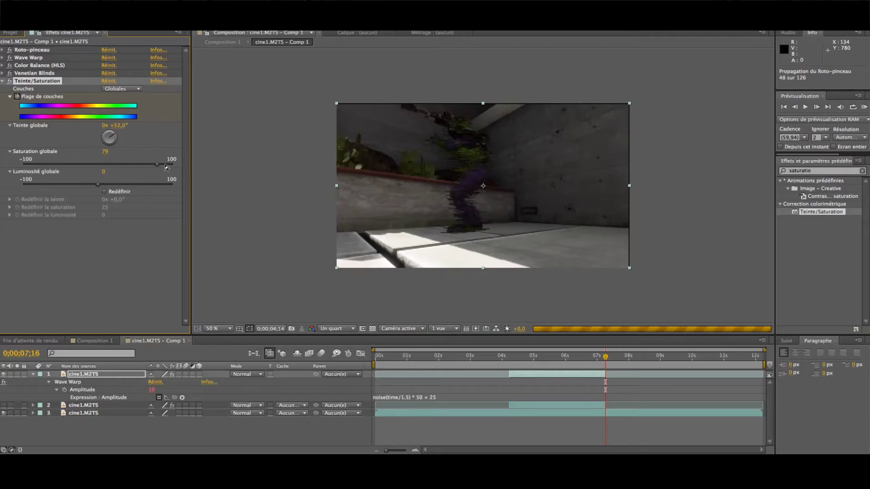
pyautogui.moveTo(110, 145)
pyautogui.mouseDown()
pyautogui.moveTo(94, 128)
pyautogui.moveTo(108, 122)
pyautogui.moveTo(123, 134)
pyautogui.moveTo(109, 161)
pyautogui.moveTo(130, 140)
pyautogui.moveTo(108, 126)
pyautogui.moveTo(90, 138)
pyautogui.moveTo(107, 156)
pyautogui.moveTo(127, 144)
pyautogui.mouseUp()
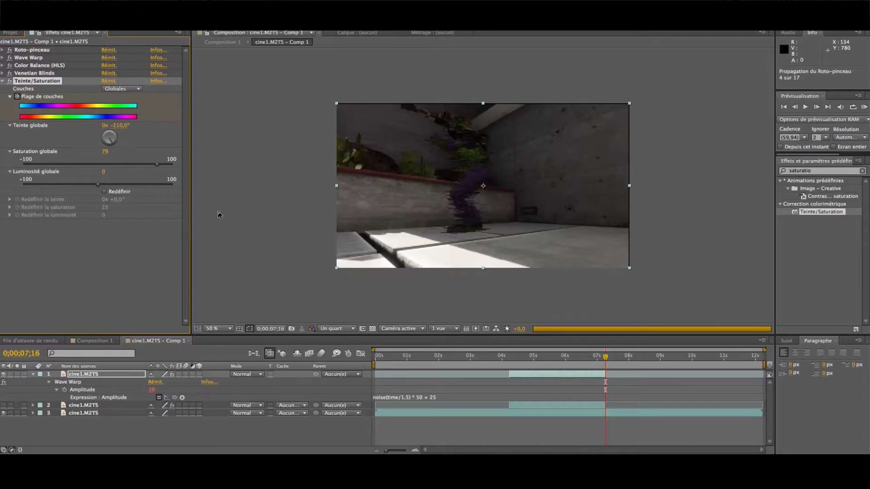
pyautogui.press('i')
pyautogui.press('.')
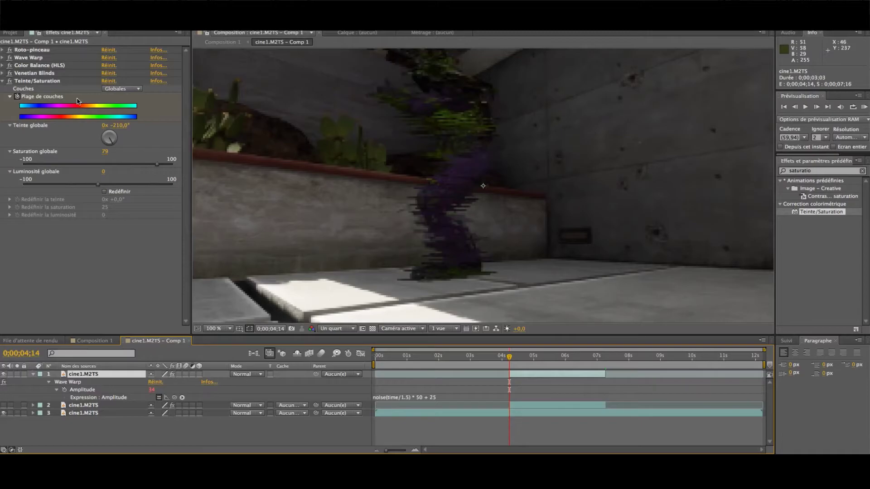
pyautogui.click(3, 81)
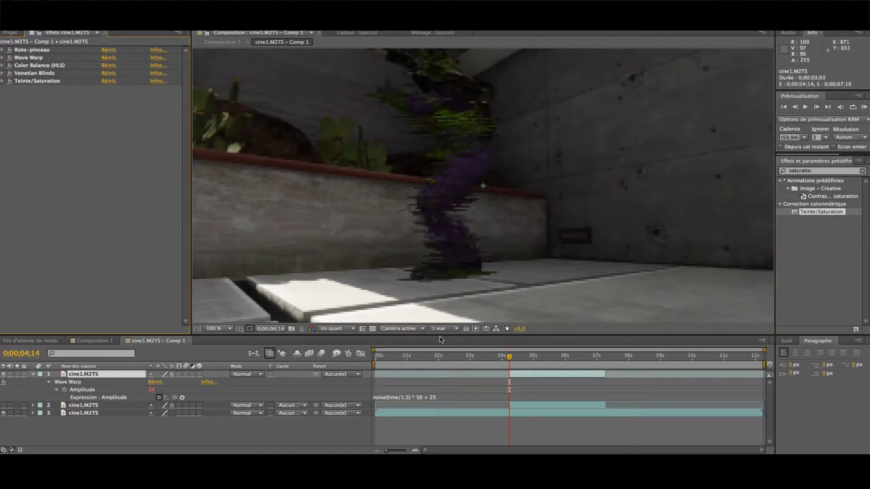
# Set Wave Warp's Période to 660 and disable the expression driving its Amplitude
pyautogui.click(2, 58)
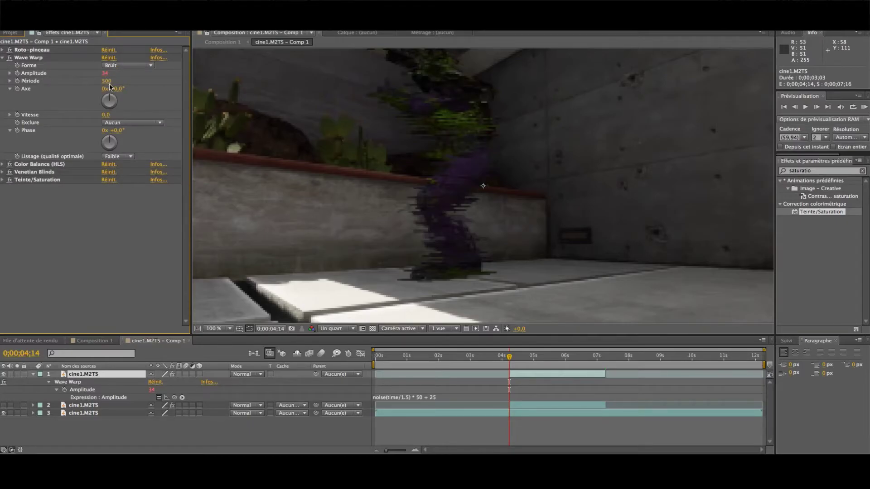
pyautogui.click(100, 84)
pyautogui.moveTo(100, 84); pyautogui.dragTo(567, 75)
pyautogui.click(109, 74)
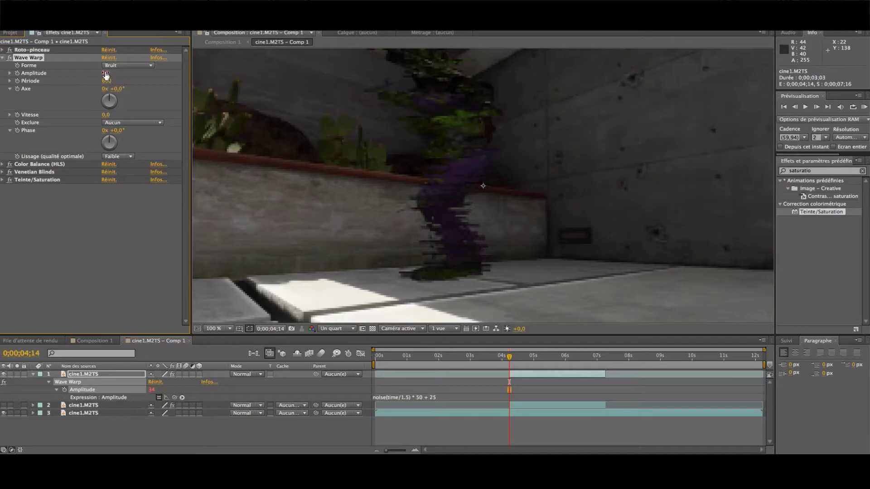
pyautogui.click(159, 398)
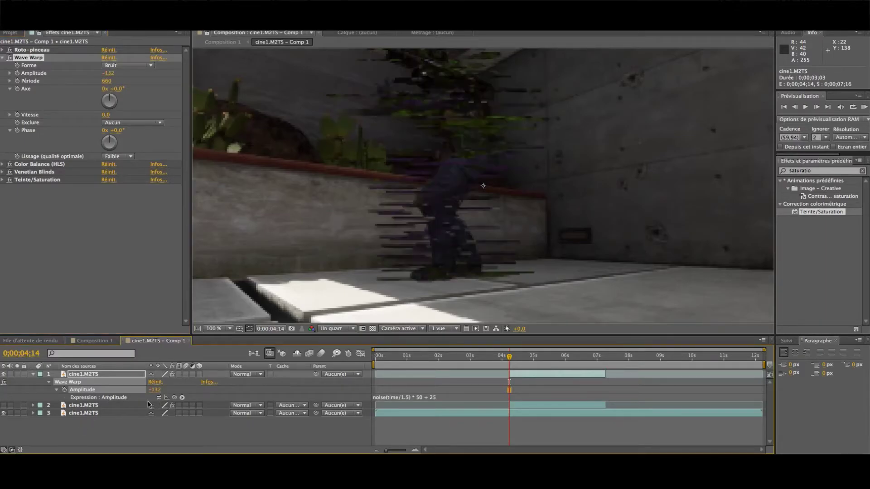
# Set Wave Warp's Amplitude to 40 and Période to 641 at the layer's start, and enable keyframing for both
pyautogui.click(109, 73)
pyautogui.write('30')
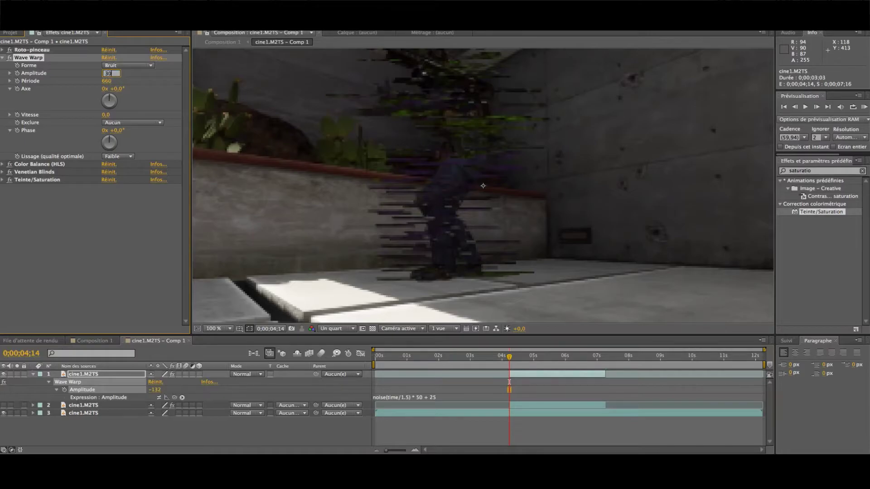
pyautogui.press('Return')
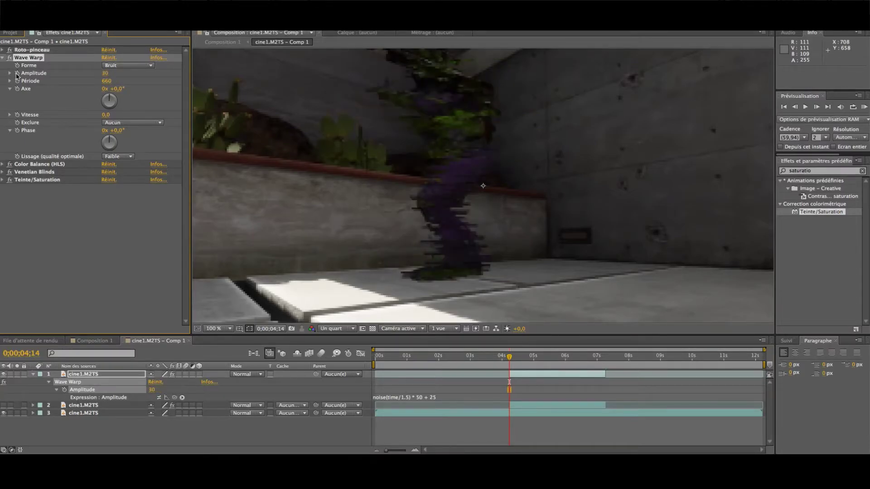
pyautogui.click(107, 73)
pyautogui.write('40')
pyautogui.press('Return')
pyautogui.click(17, 73)
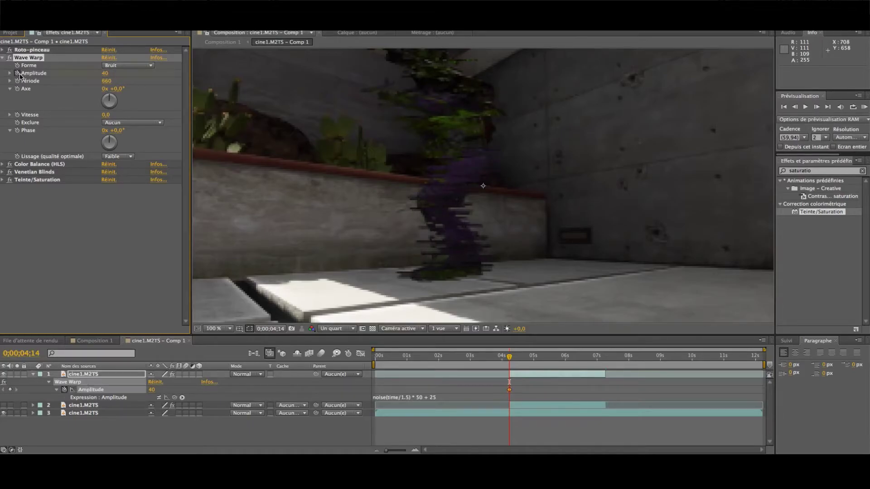
pyautogui.moveTo(106, 82)
pyautogui.mouseDown()
pyautogui.moveTo(115, 81)
pyautogui.moveTo(97, 82)
pyautogui.mouseUp()
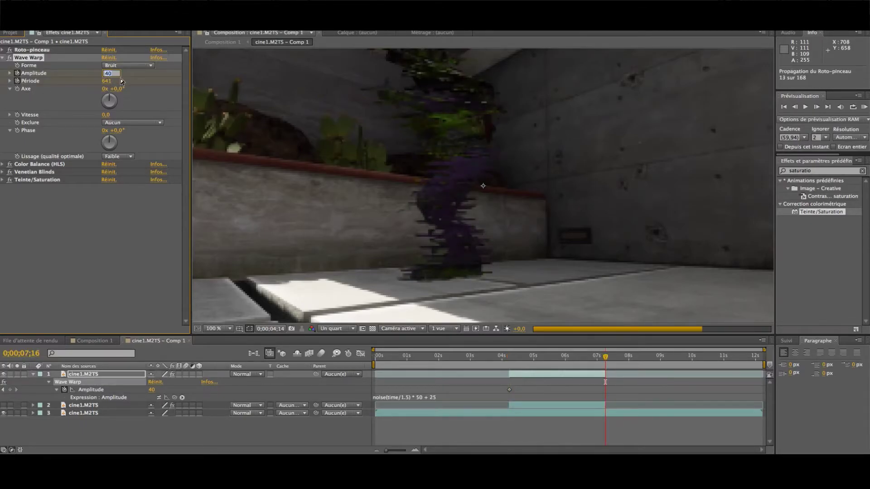
# At 0;00;07;16 set Wave Warp's Amplitude to 10 and Période to 641, and collapse the layer's properties in the timeline
pyautogui.write('10')
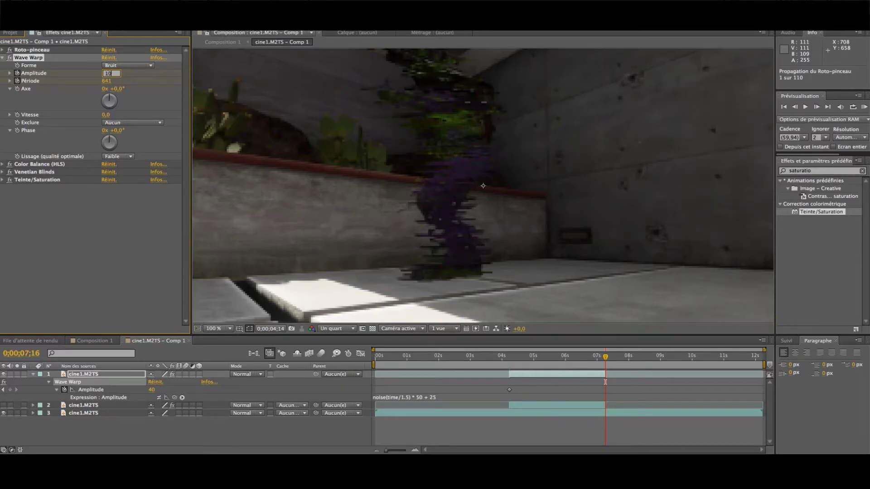
pyautogui.click(110, 81)
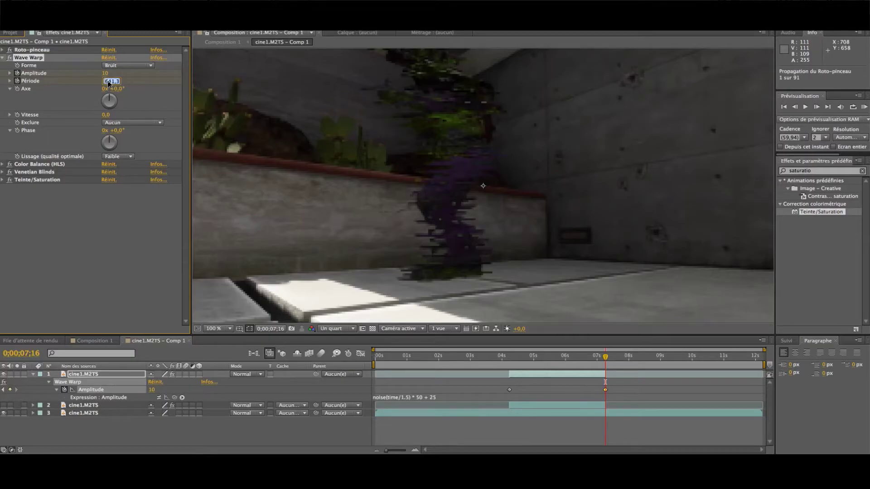
pyautogui.write('641')
pyautogui.press('Return')
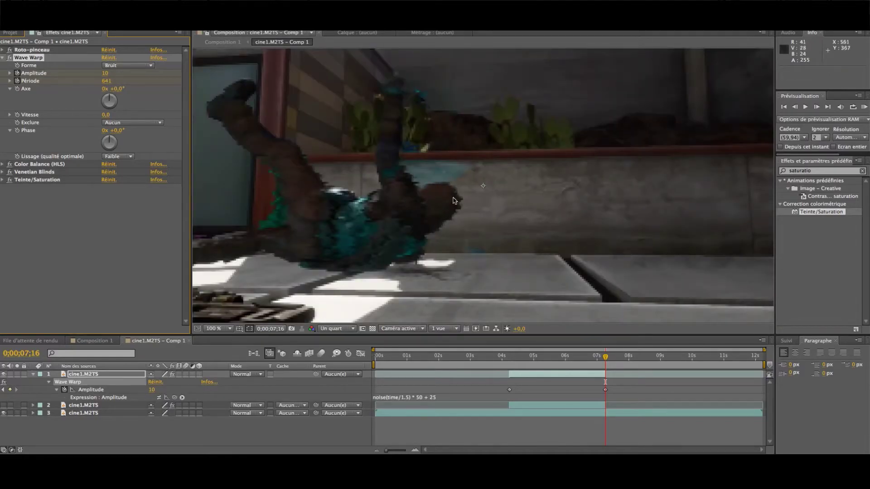
pyautogui.click(126, 429)
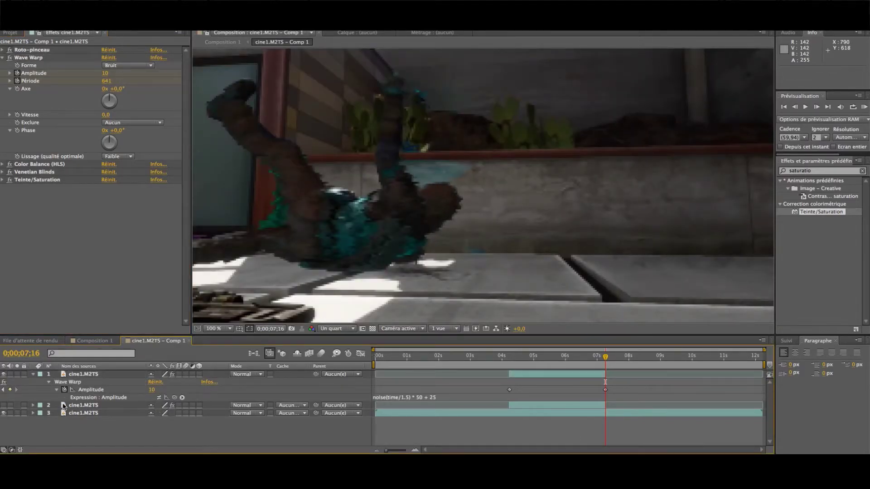
pyautogui.click(33, 375)
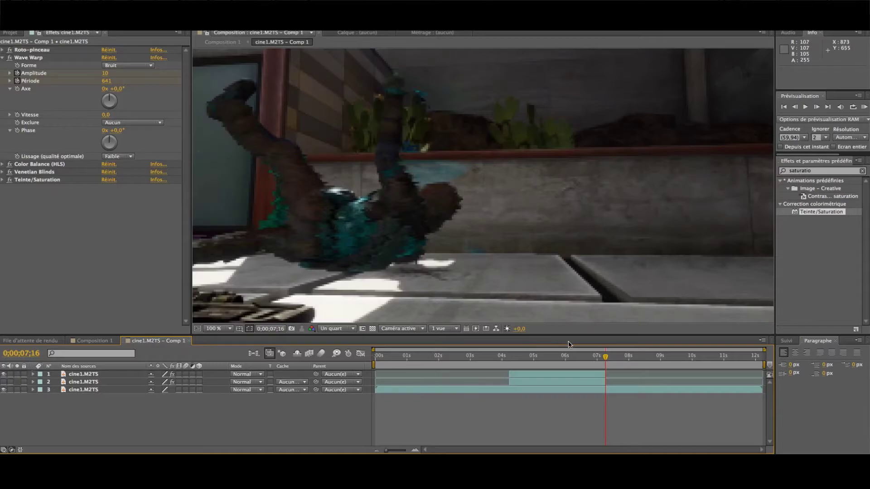
# Check the distorted soldier through the death sequence, temporarily hiding the bottom cinematic layer to view the cutout alone
pyautogui.click(561, 357)
pyautogui.click(530, 358)
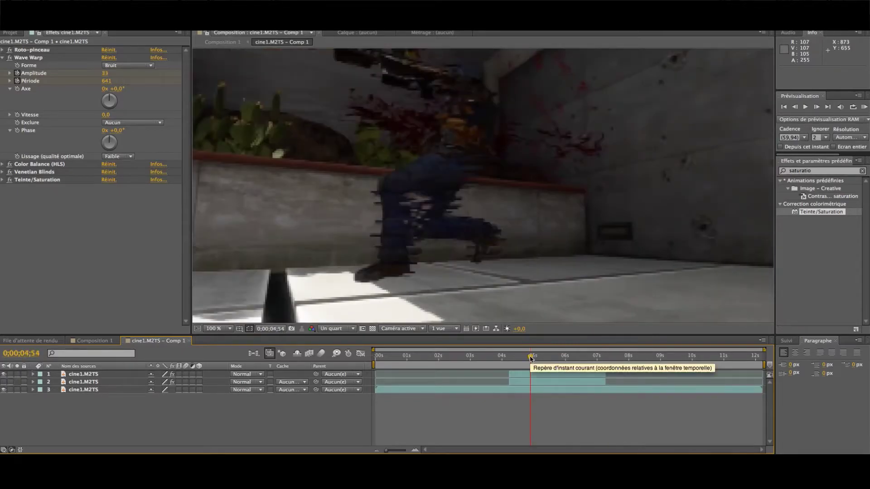
pyautogui.scroll(-1, 480, 206)
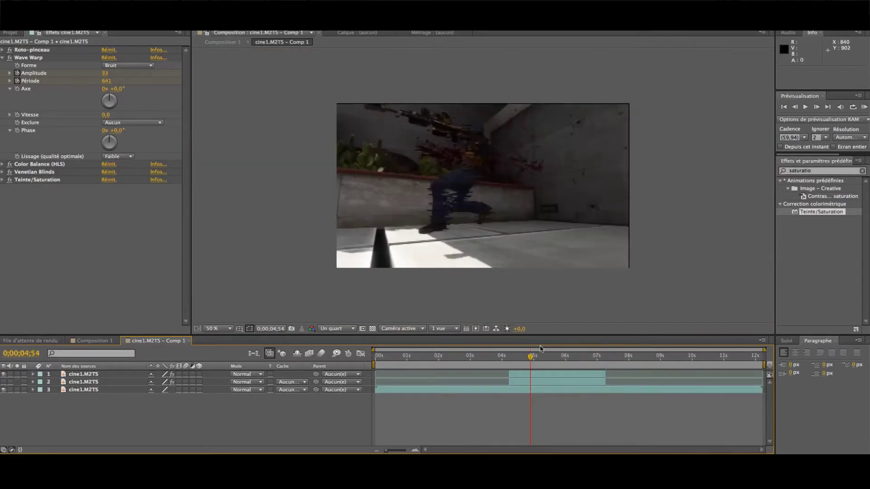
pyautogui.click(552, 377)
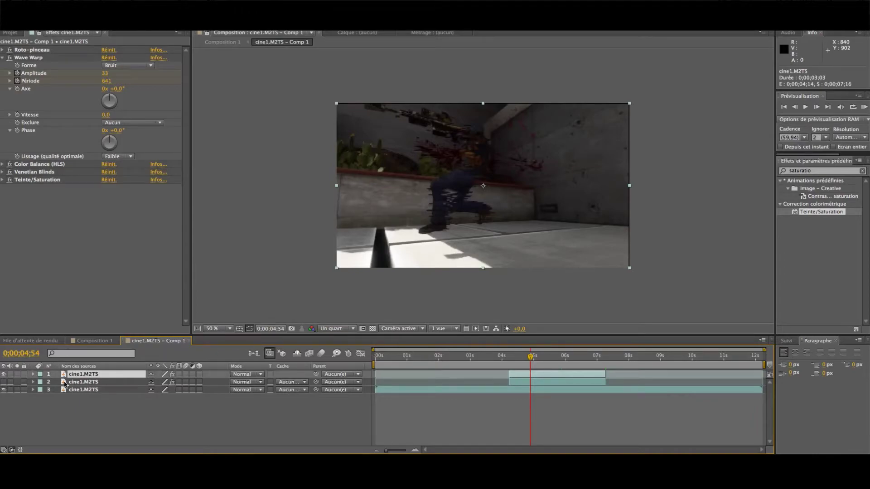
pyautogui.click(4, 390)
pyautogui.moveTo(530, 359); pyautogui.dragTo(595, 364)
pyautogui.moveTo(583, 364); pyautogui.dragTo(541, 364)
pyautogui.click(4, 390)
pyautogui.click(70, 398)
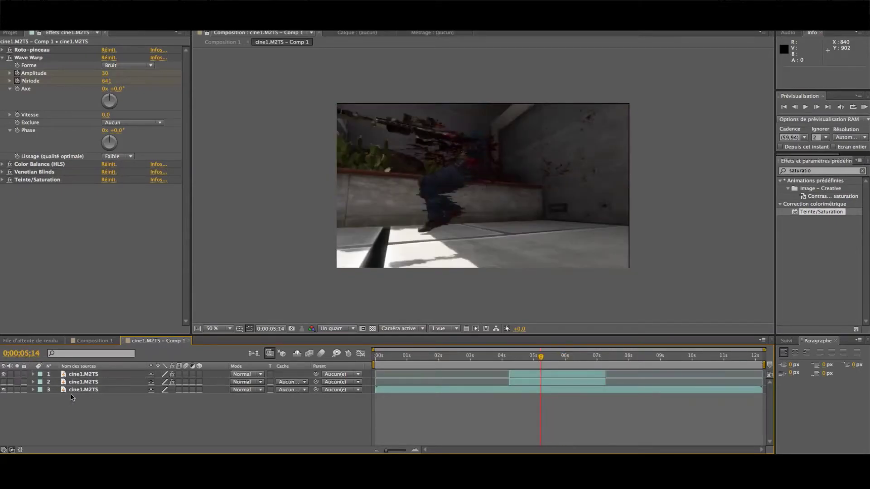
# Scale the top layer to 144 %, move it to about 650, 354 and check the enlarged soldier at 0;00;05;01
pyautogui.click(79, 377)
pyautogui.press('s')
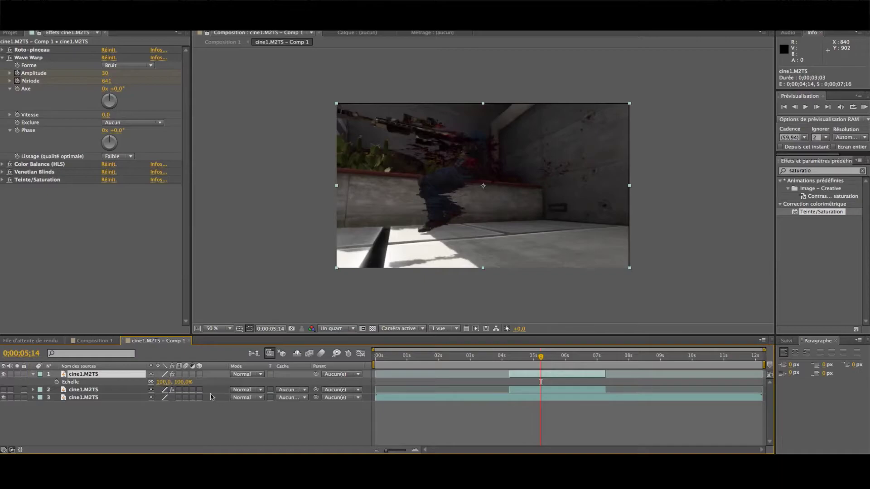
pyautogui.moveTo(183, 385); pyautogui.dragTo(203, 383)
pyautogui.moveTo(438, 224); pyautogui.dragTo(440, 222)
pyautogui.moveTo(541, 356)
pyautogui.mouseDown()
pyautogui.moveTo(500, 359)
pyautogui.moveTo(535, 358)
pyautogui.mouseUp()
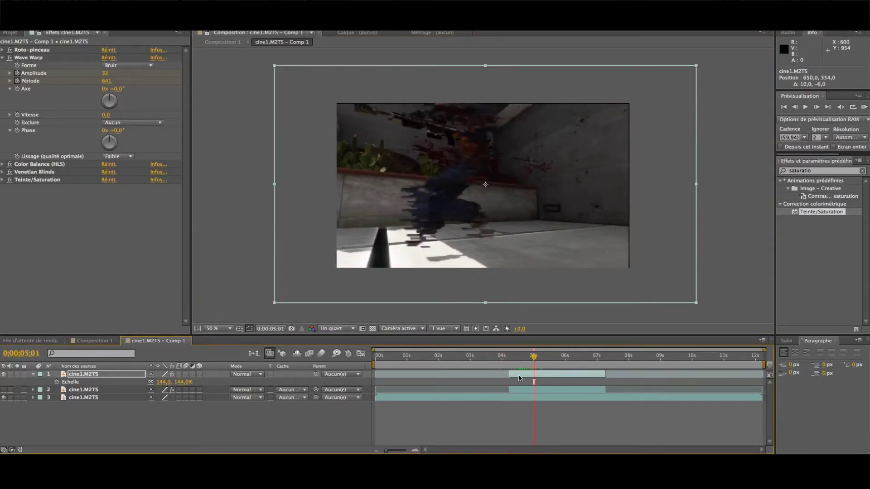
# Find the n-SoulRemoval#1 preset and apply it to the top cine1.M2TS layer
pyautogui.click(31, 58)
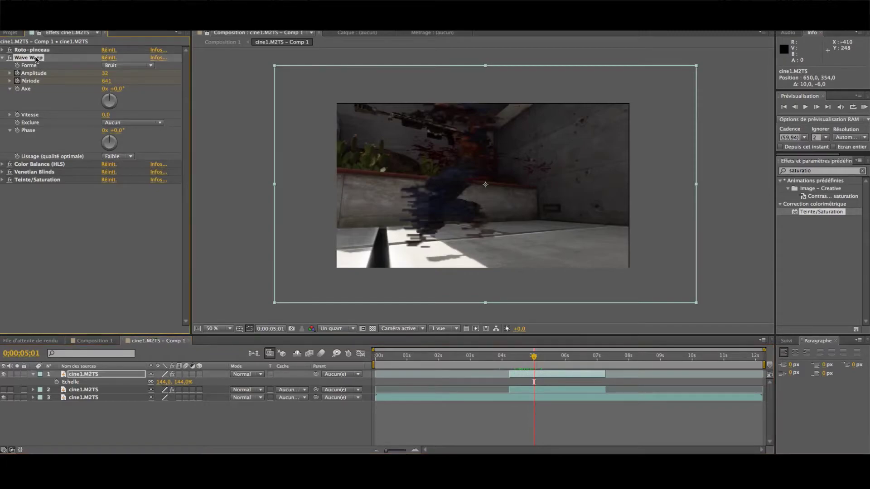
pyautogui.press('Return')
pyautogui.click(70, 202)
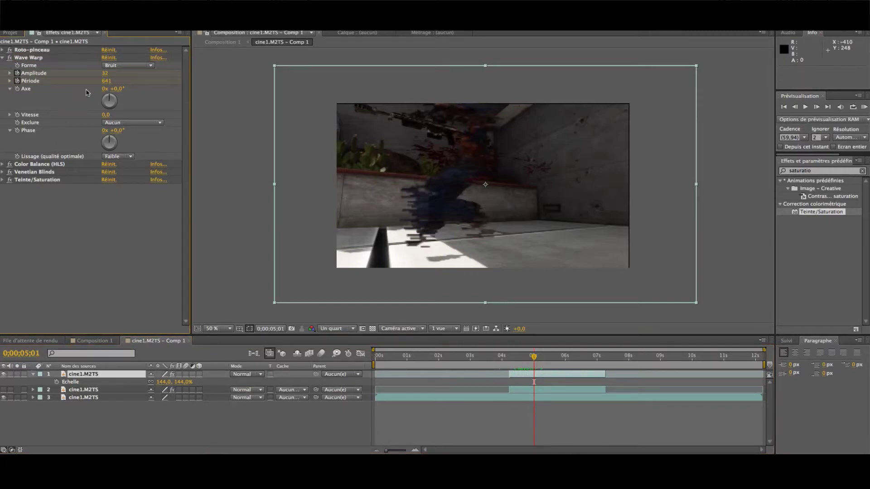
pyautogui.click(818, 175)
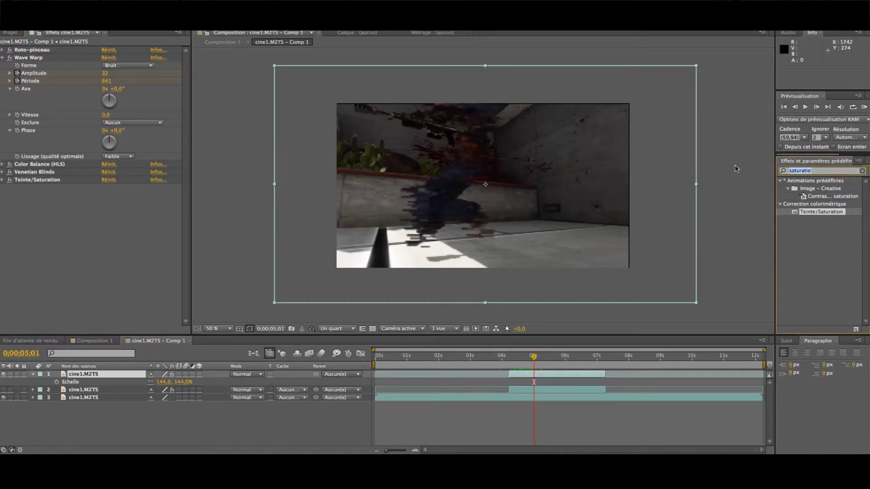
pyautogui.write('n-soul')
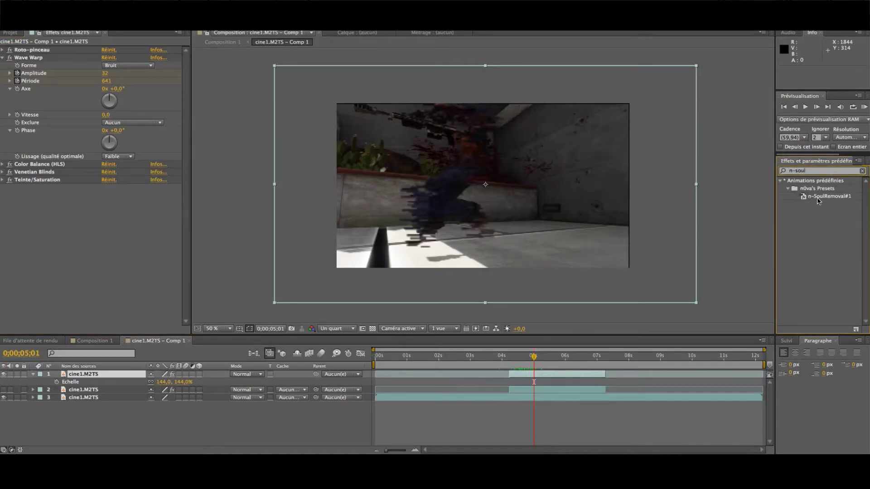
pyautogui.doubleClick(819, 201)
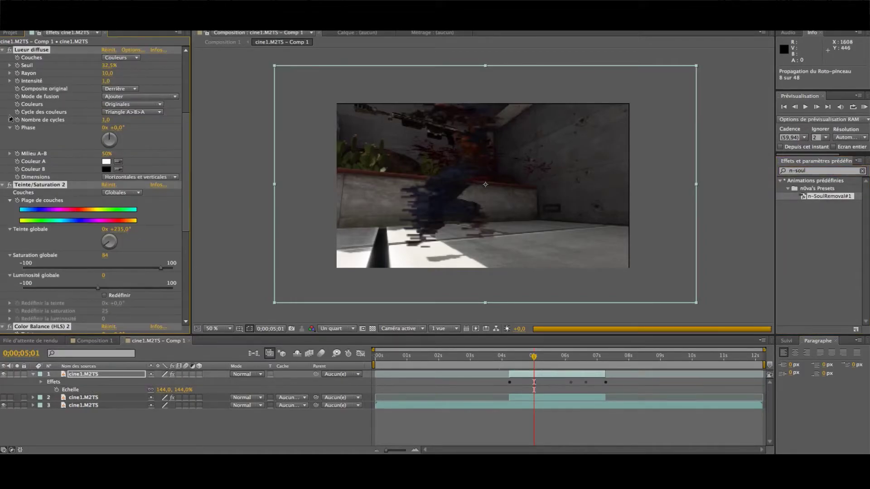
# Delete the preset's duplicate Teinte/Saturation 2, Color Balance (HLS) 2 and Venetian Blinds 2 effects from the top layer
pyautogui.scroll(6, 71, 142)
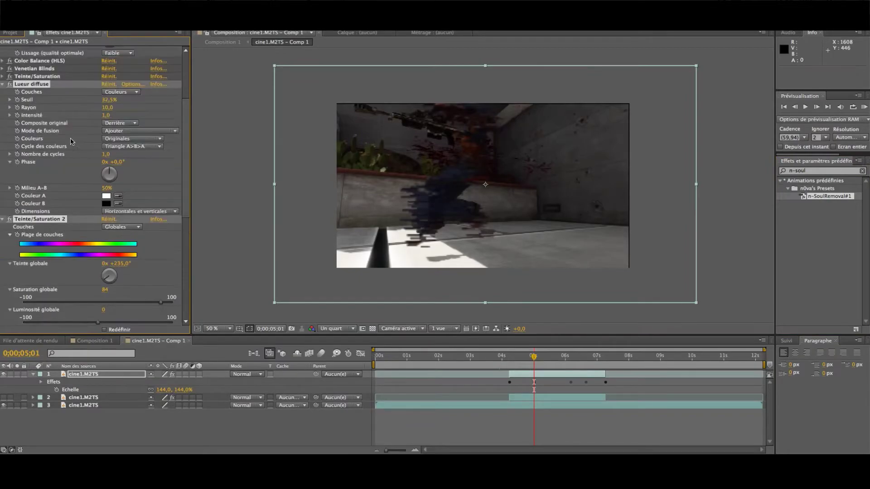
pyautogui.click(37, 188)
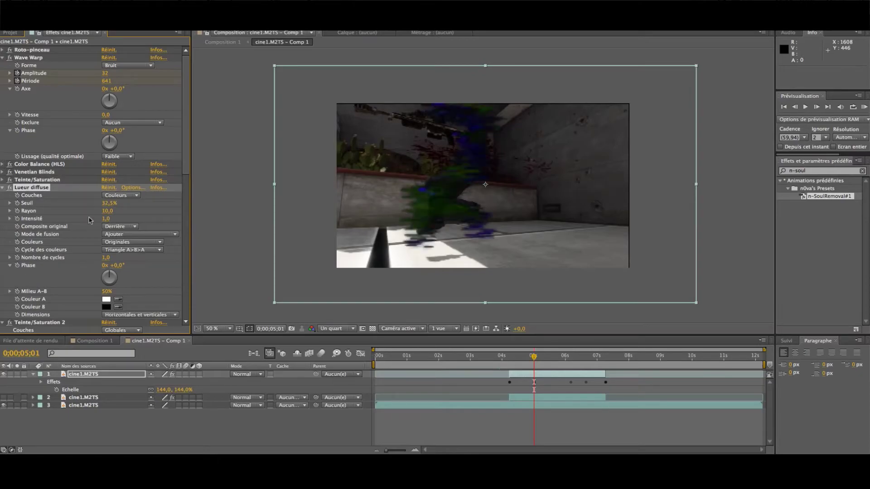
pyautogui.scroll(-4, 78, 270)
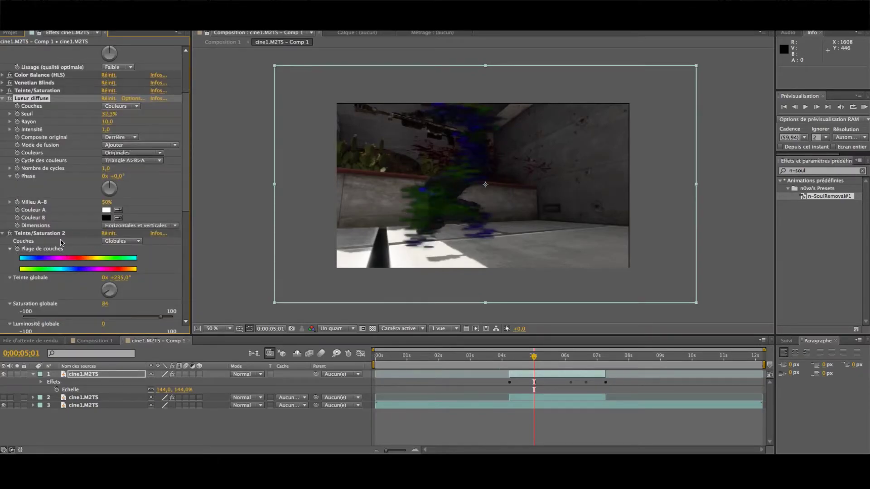
pyautogui.click(37, 233)
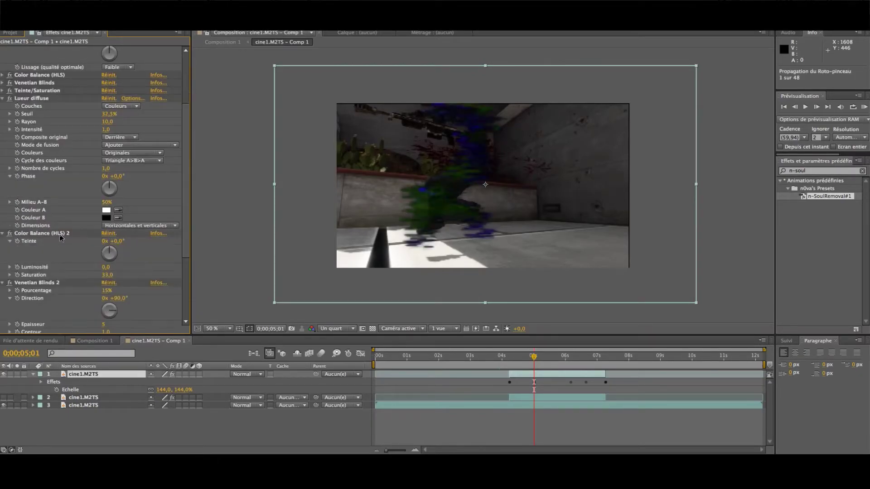
pyautogui.press('Delete')
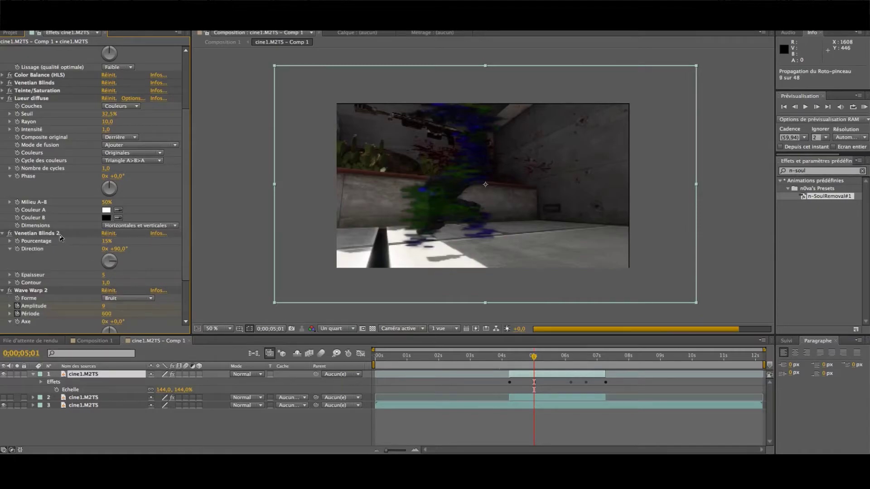
pyautogui.click(60, 234)
pyautogui.press('Delete')
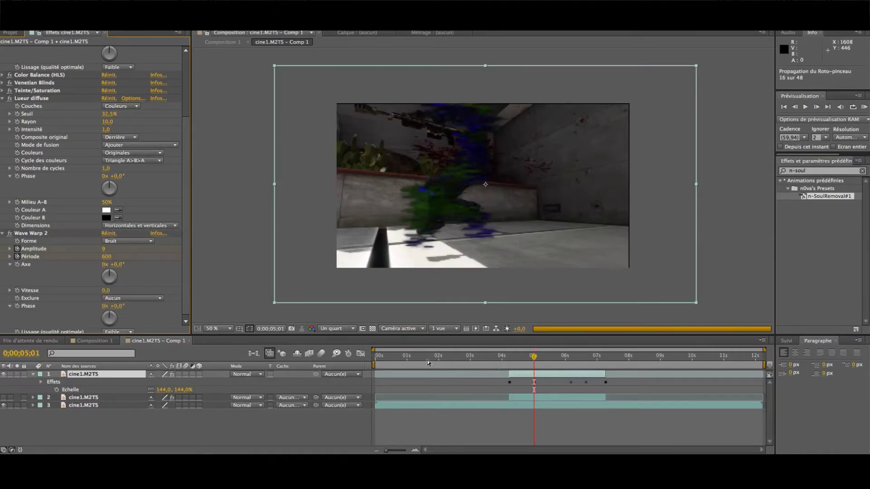
# Show the top layer's keyframes, check Wave Warp 2 at the death sequence's start and end, and delete the original Wave Warp
pyautogui.press('u')
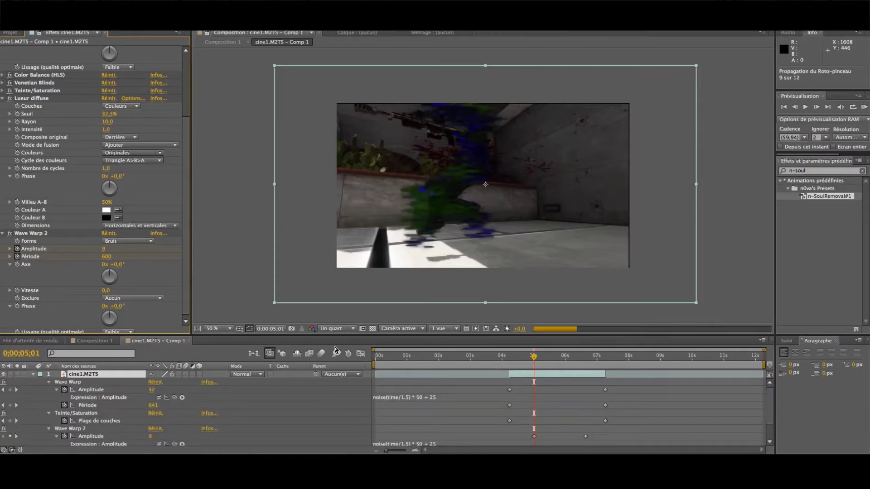
pyautogui.press('j')
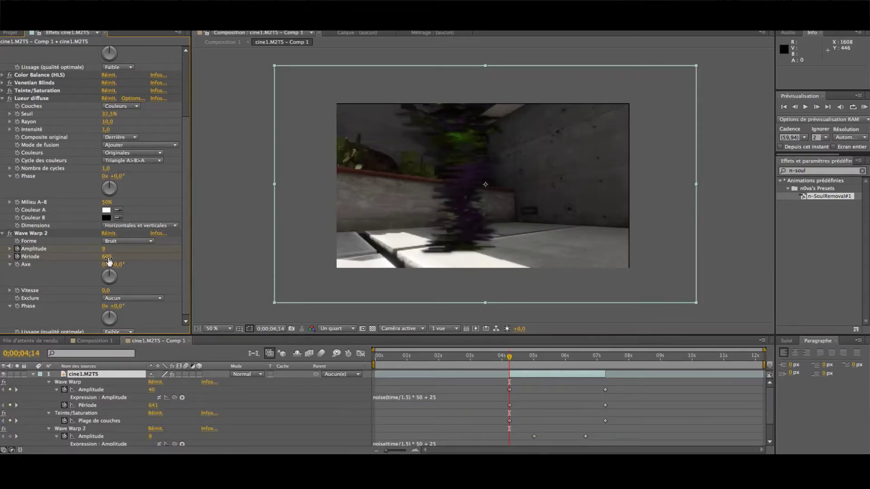
pyautogui.press('k')
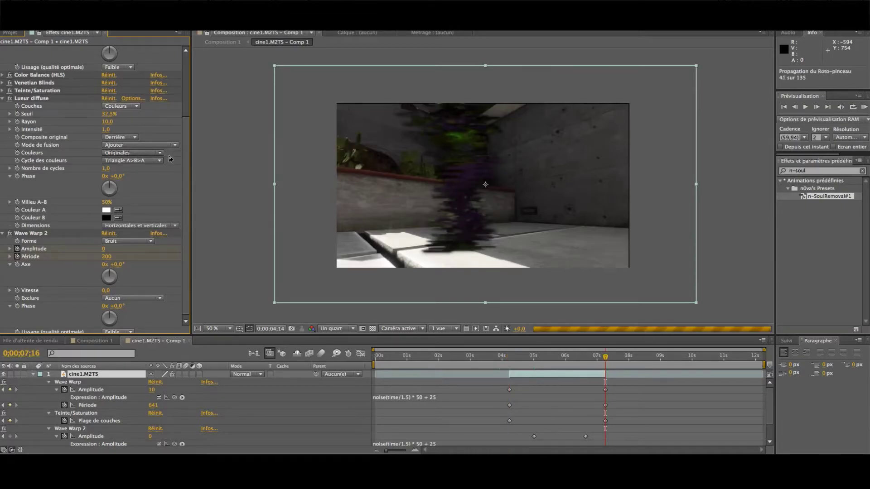
pyautogui.scroll(5, 186, 162)
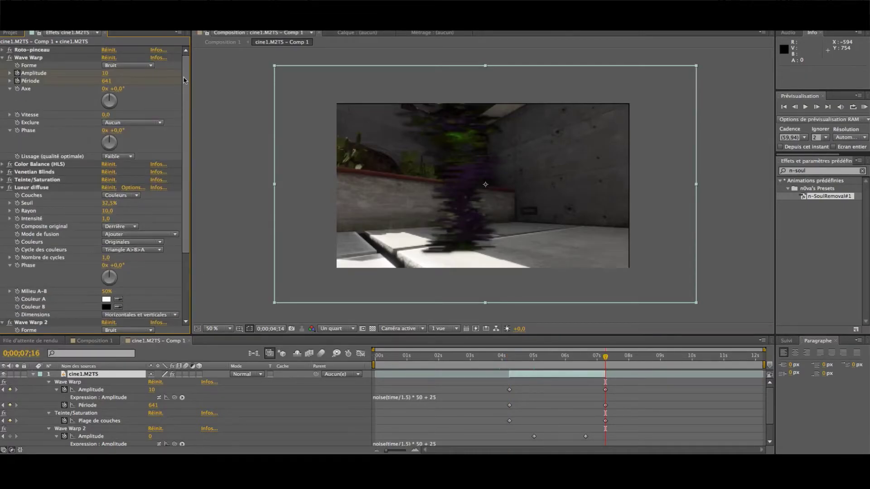
pyautogui.click(39, 58)
pyautogui.press('Delete')
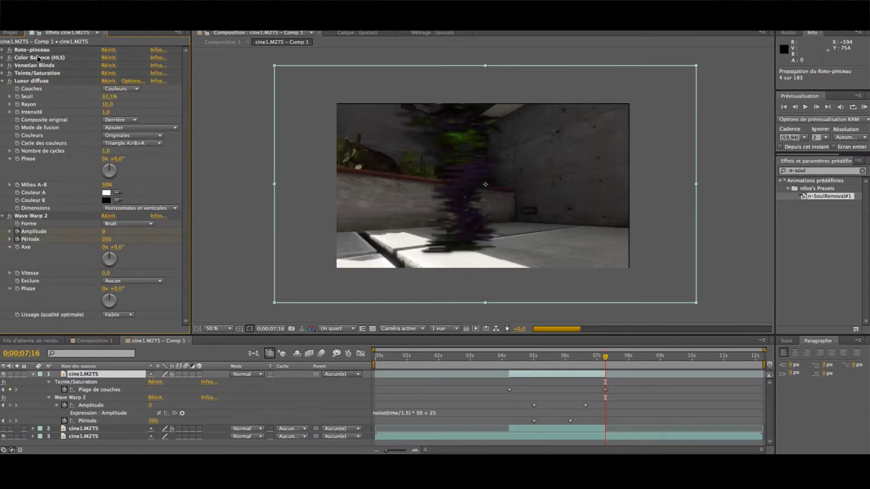
# Collapse the settings of the Wave Warp 2 and Lueur diffuse effects
pyautogui.click(2, 215)
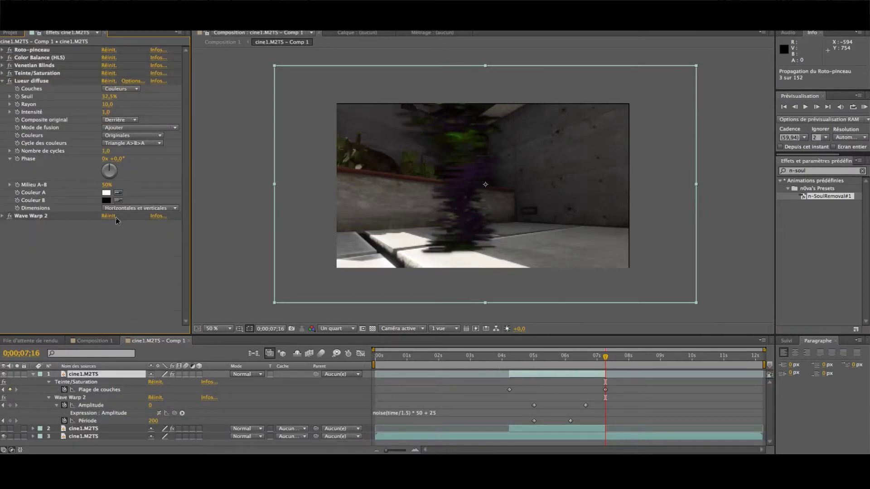
pyautogui.click(2, 215)
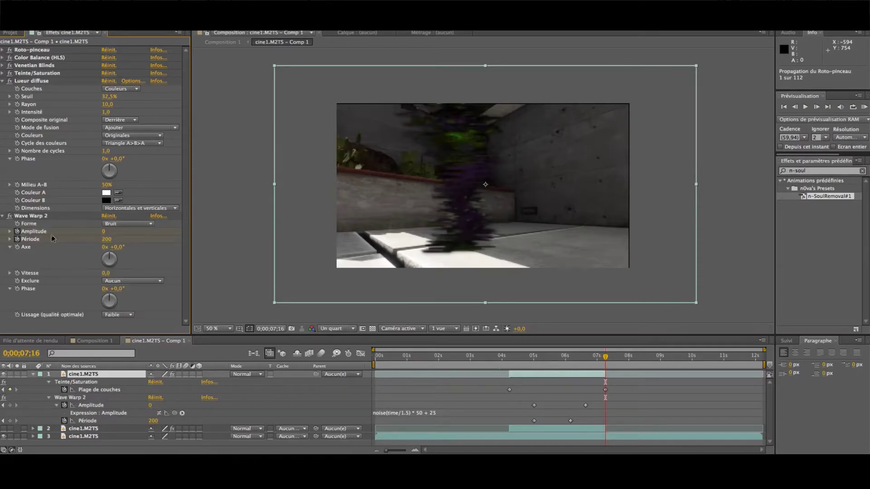
pyautogui.click(3, 216)
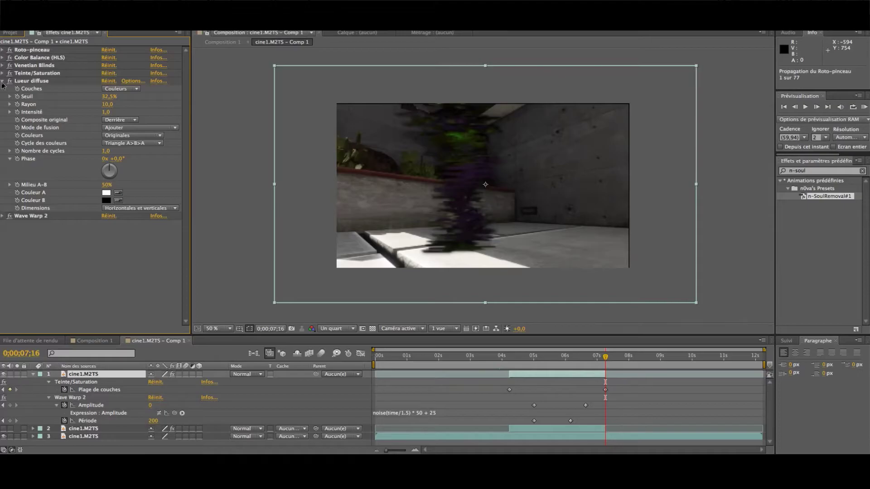
pyautogui.click(3, 82)
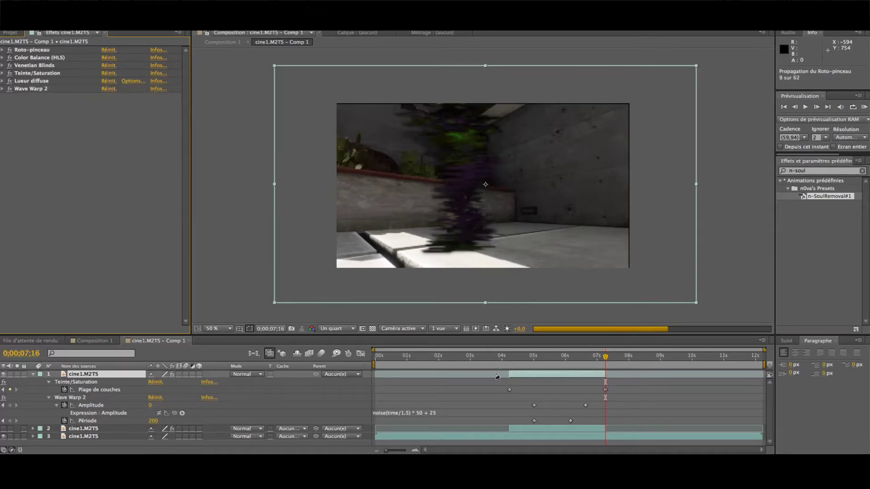
# Examine the distorted soldier at 0;00;05;25, the top layer's remaining effects and its available parent and blending mode options
pyautogui.moveTo(534, 357); pyautogui.dragTo(547, 357)
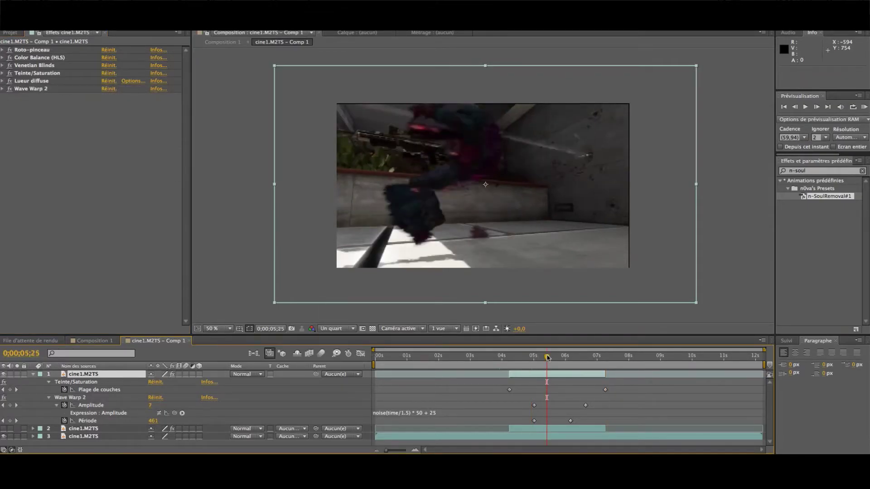
pyautogui.click(55, 90)
pyautogui.click(55, 82)
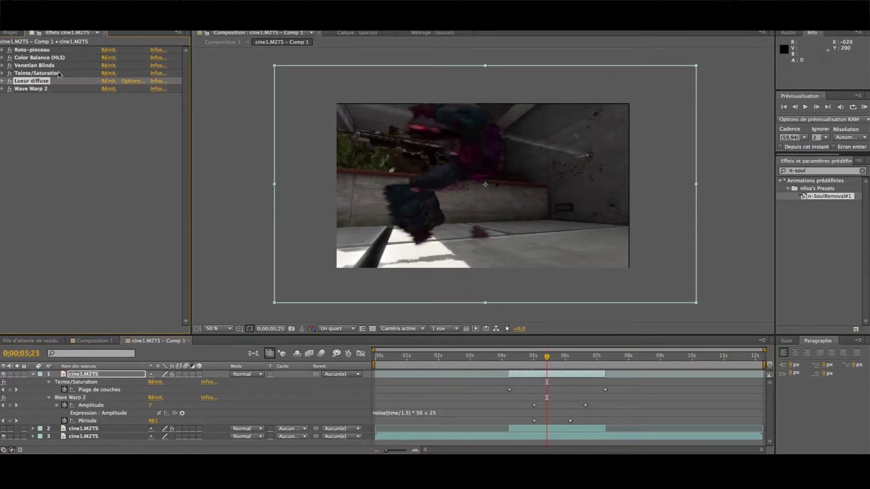
pyautogui.click(60, 73)
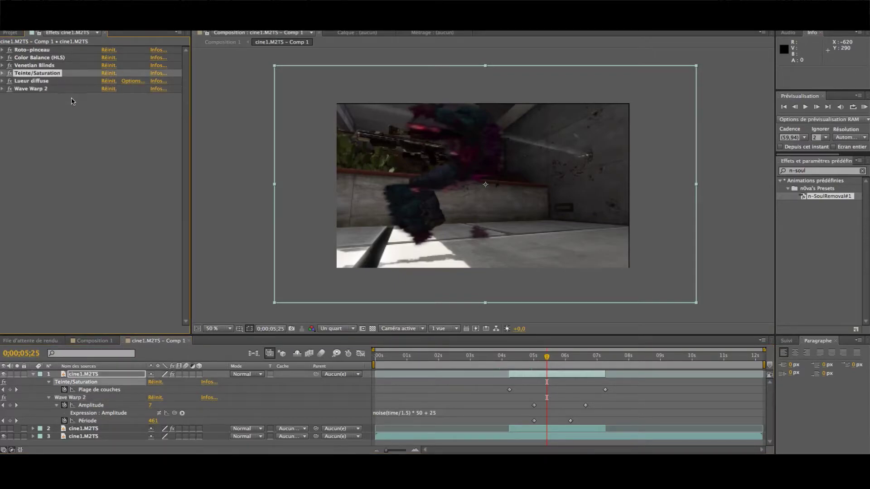
pyautogui.click(42, 90)
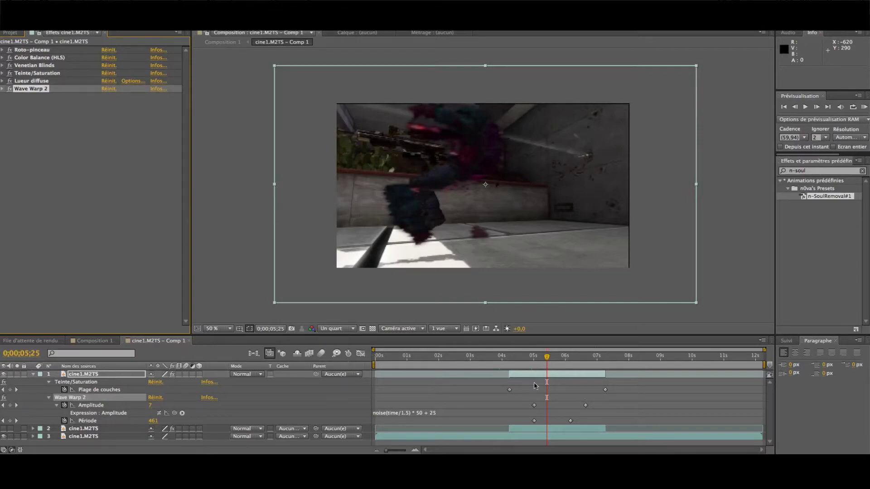
pyautogui.click(347, 376)
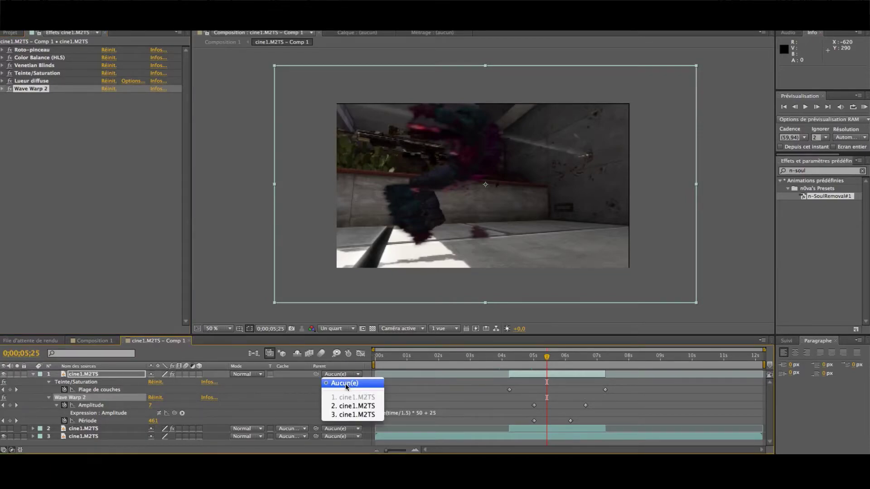
pyautogui.click(260, 379)
pyautogui.click(260, 377)
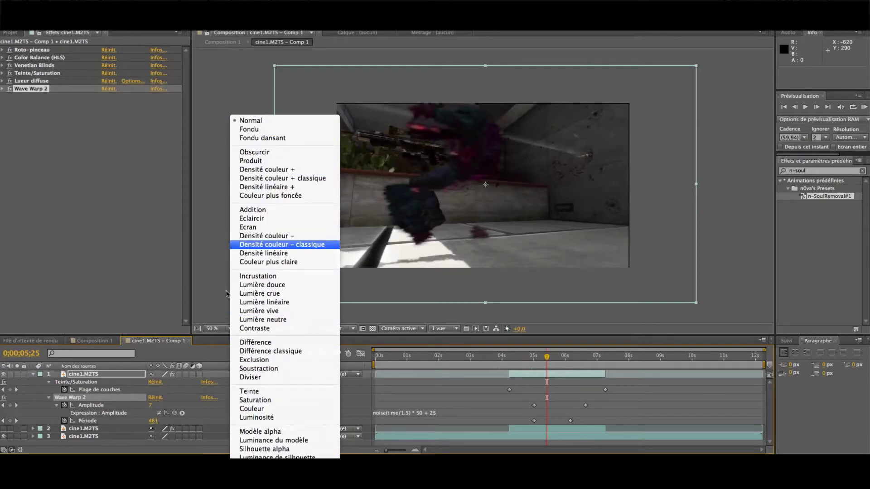
pyautogui.click(218, 413)
# At 0;00;04;14 set the top layer's opacity to 50 %, move it to about 678, 356 and enable opacity keyframing
pyautogui.press('j')
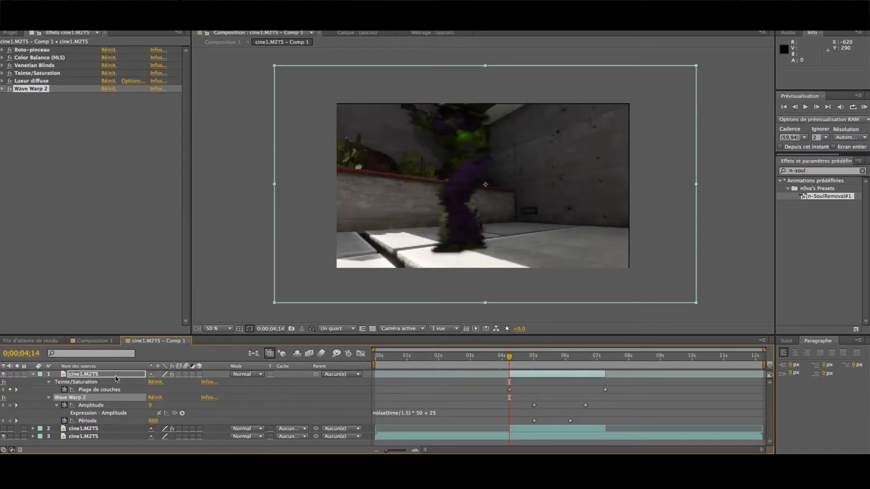
pyautogui.click(115, 376)
pyautogui.press('t')
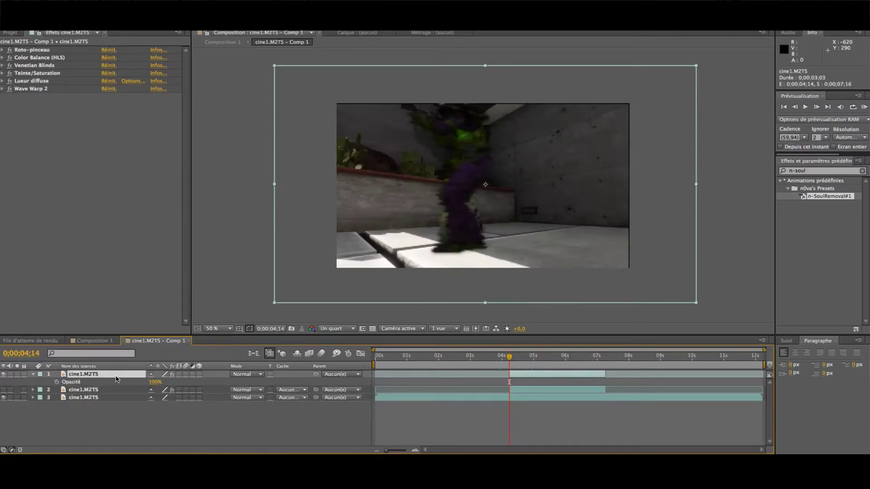
pyautogui.moveTo(154, 382); pyautogui.dragTo(128, 382)
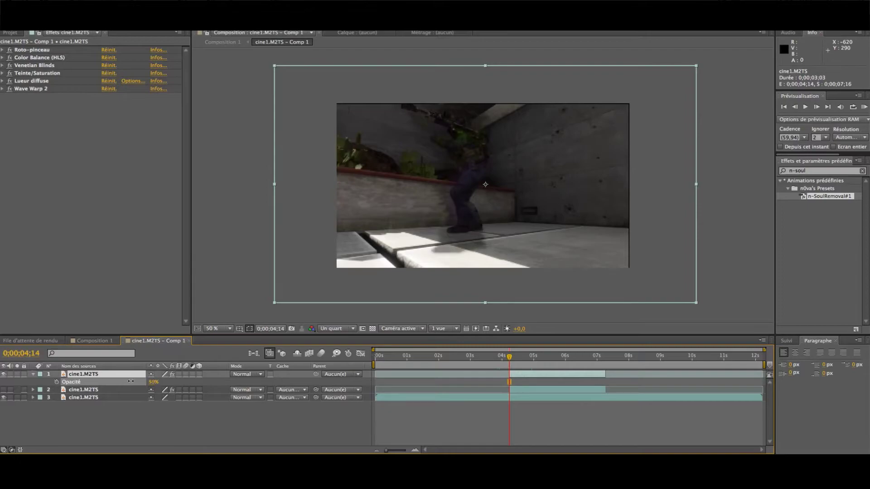
pyautogui.moveTo(388, 249); pyautogui.dragTo(394, 249)
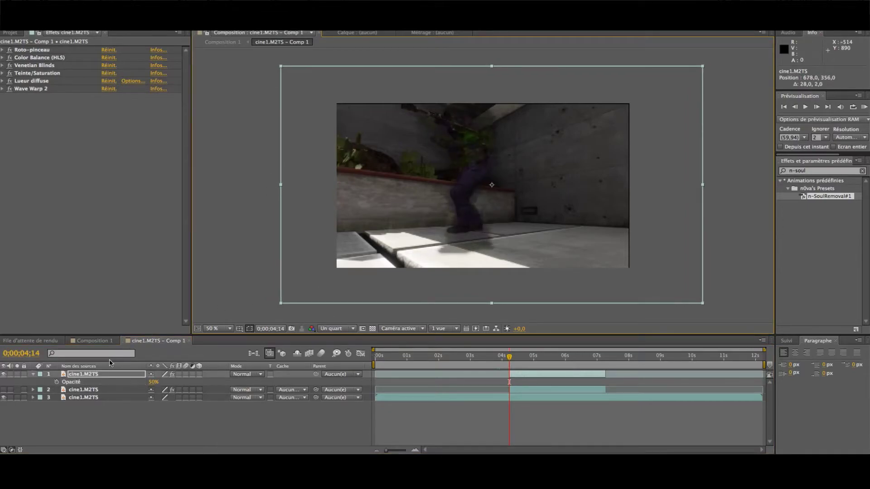
pyautogui.click(57, 383)
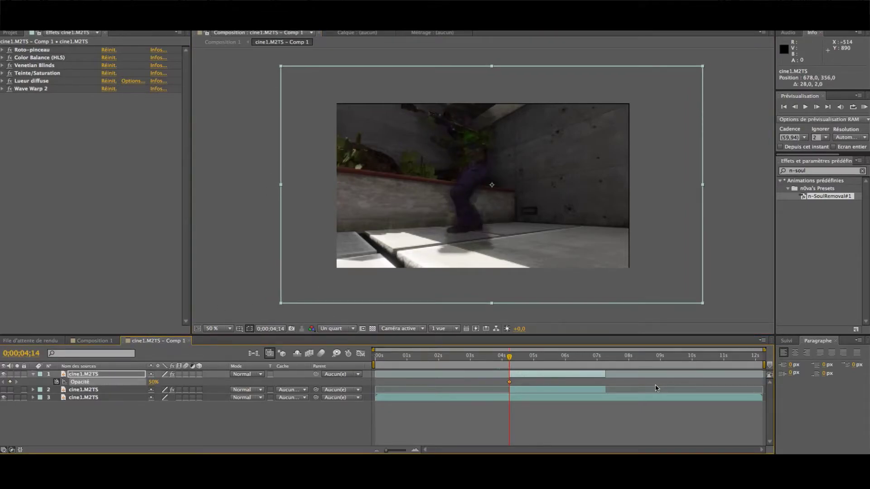
# Set the top layer's opacity to 0 % at 0;00;07;16 and raise it at 0;00;06;36 to delay the fade-out
pyautogui.press('o')
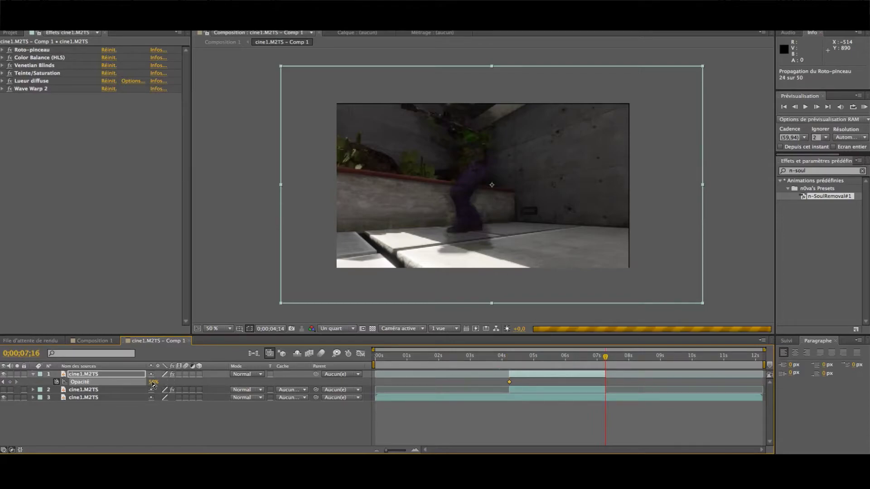
pyautogui.moveTo(146, 383); pyautogui.dragTo(52, 381)
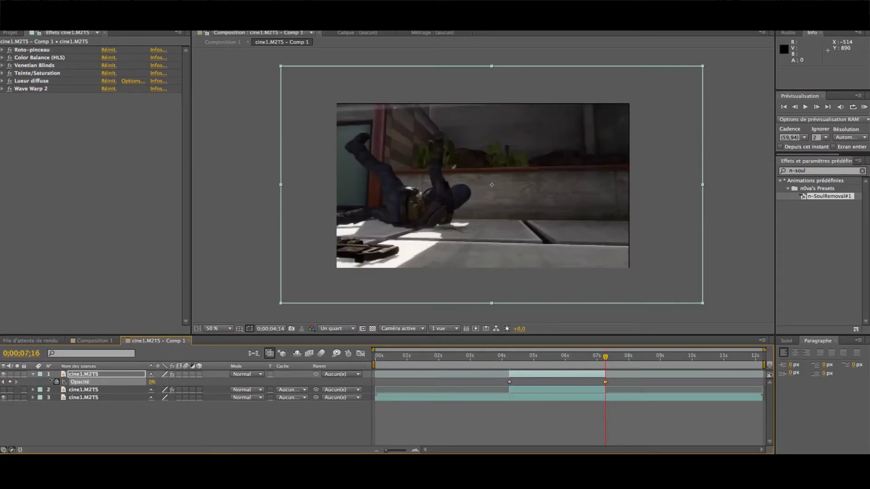
pyautogui.click(585, 358)
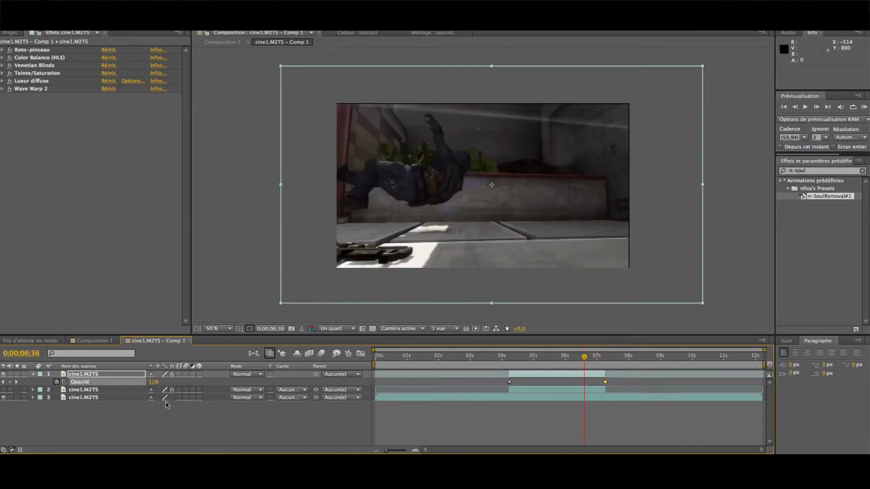
pyautogui.moveTo(161, 383); pyautogui.dragTo(179, 383)
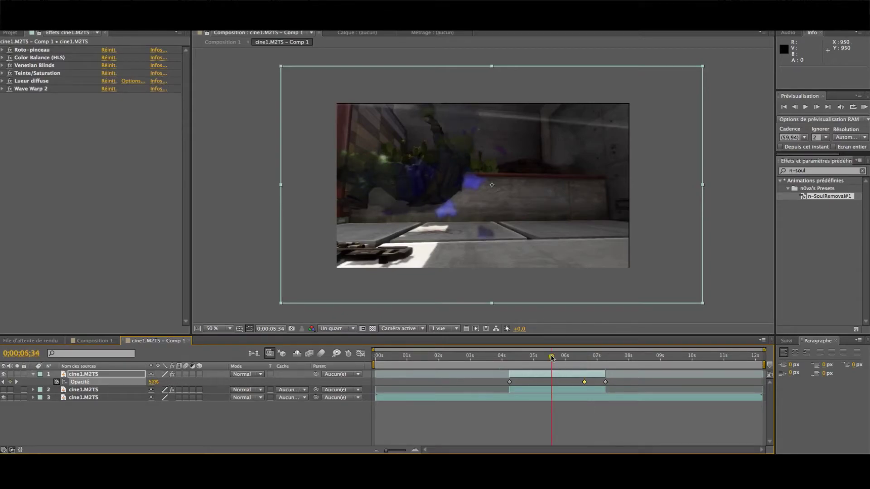
# Try moving the top layer to about 728, 420 at 0;00;05;53 and undo the move
pyautogui.moveTo(552, 357)
pyautogui.mouseDown()
pyautogui.moveTo(586, 358)
pyautogui.moveTo(538, 357)
pyautogui.moveTo(562, 357)
pyautogui.mouseUp()
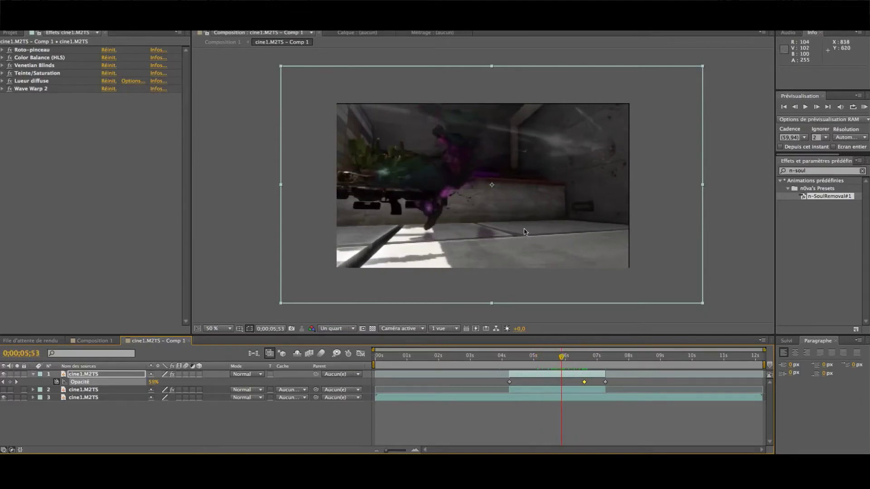
pyautogui.moveTo(494, 177); pyautogui.dragTo(514, 155)
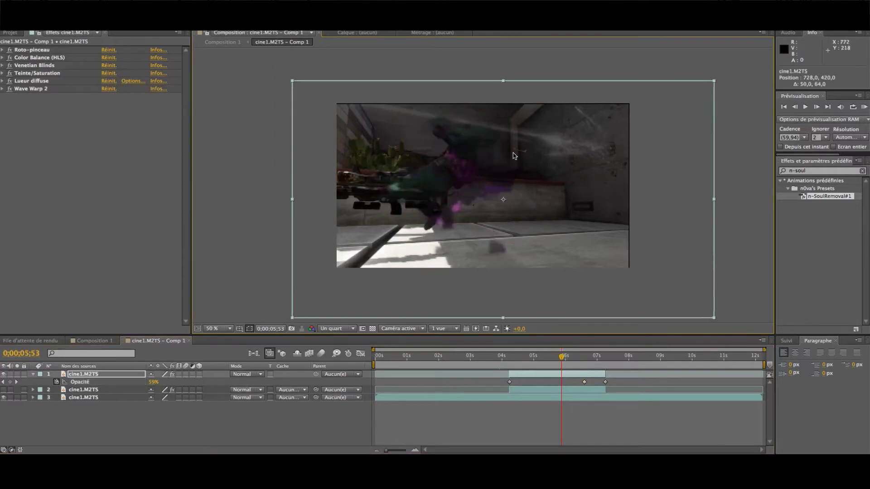
pyautogui.hotkey('ctrl', 'z')
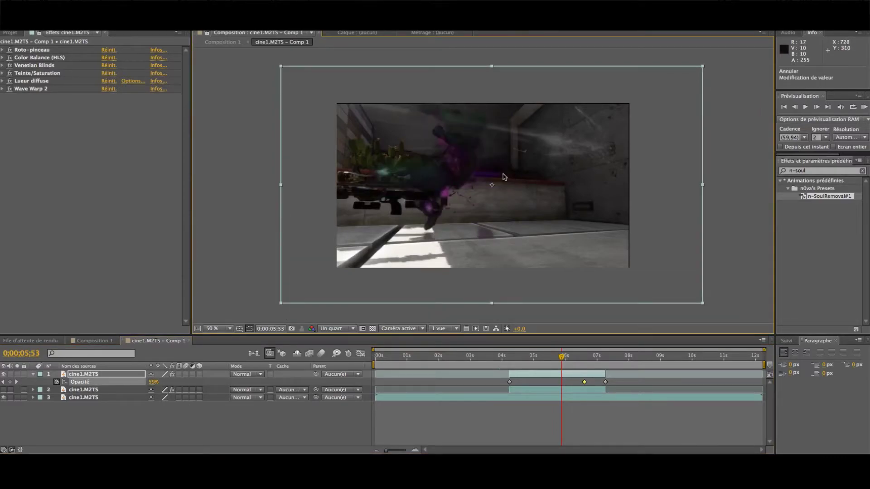
# Enable position keyframing on the top layer at 0;00;06;03 and set its position to 678, -530 at 0;00;07;16
pyautogui.moveTo(539, 361); pyautogui.dragTo(556, 370)
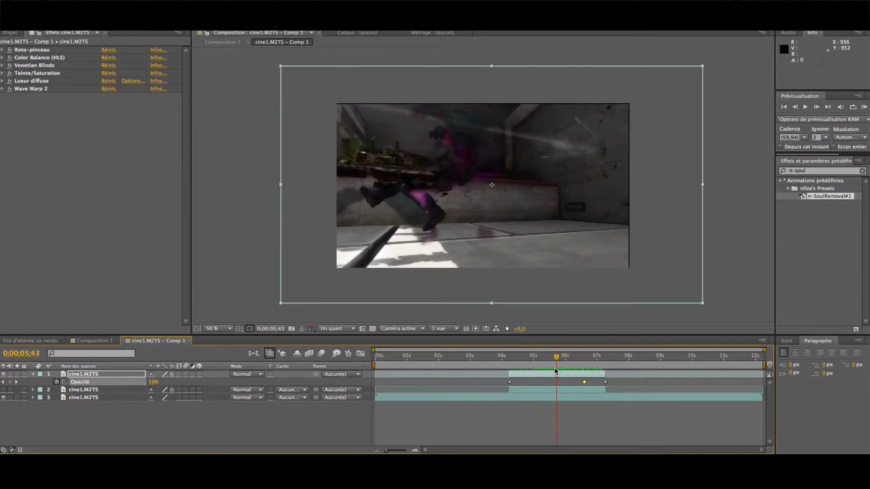
pyautogui.moveTo(557, 364); pyautogui.dragTo(565, 382)
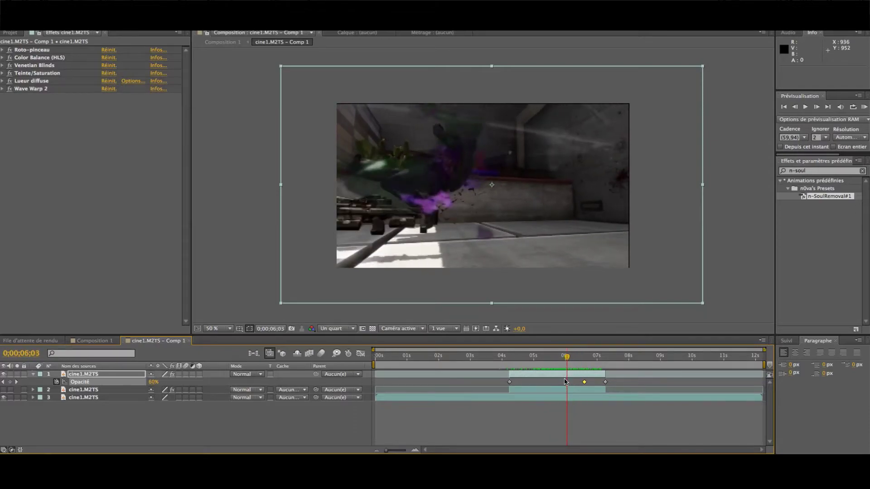
pyautogui.press('p')
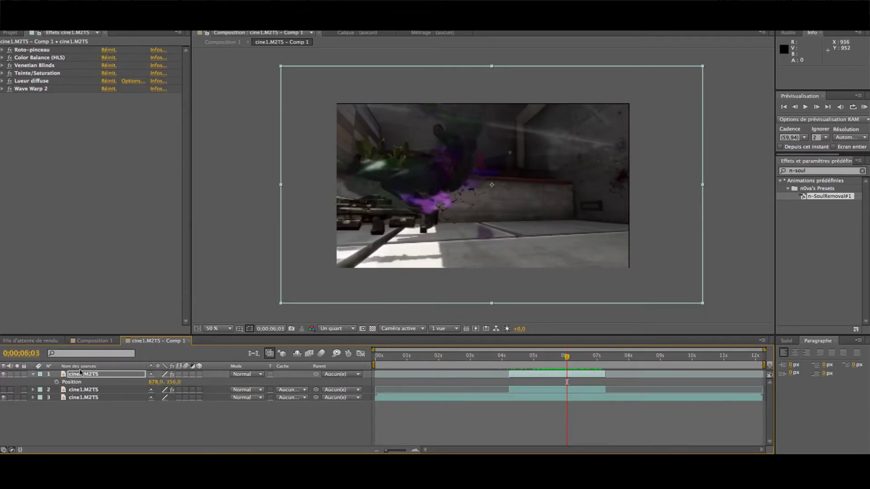
pyautogui.click(57, 382)
pyautogui.press('o')
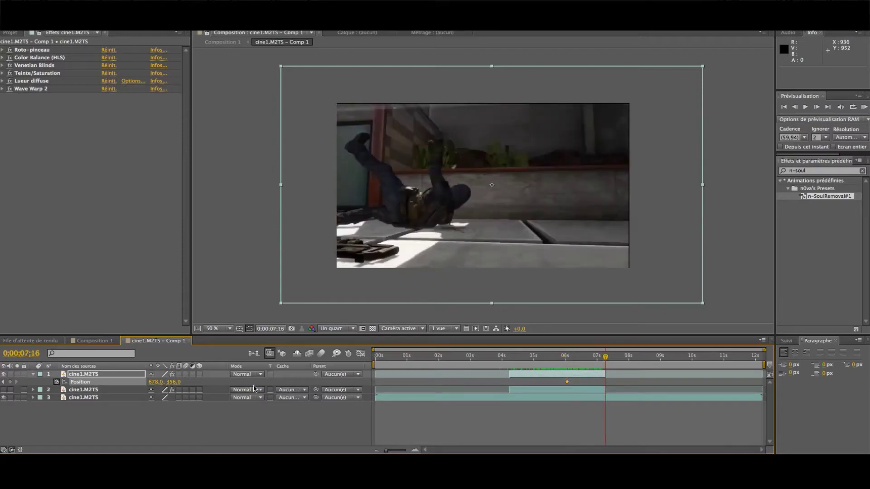
pyautogui.moveTo(182, 388); pyautogui.dragTo(49, 389)
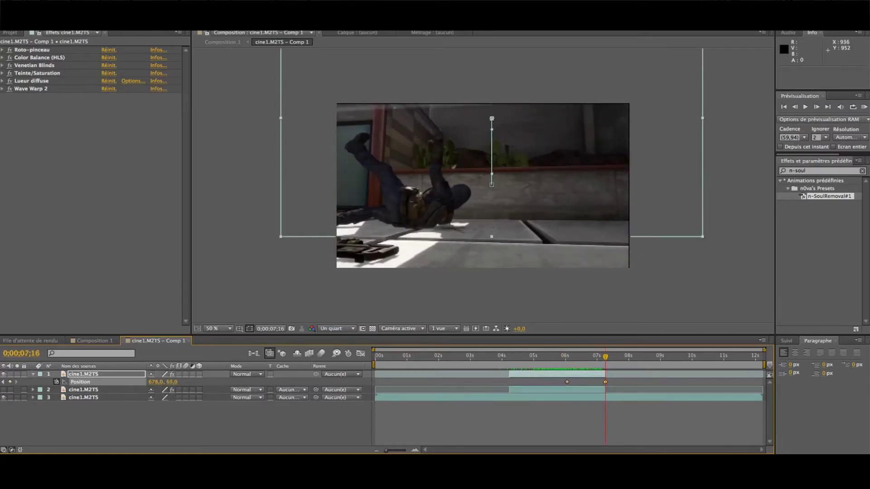
pyautogui.moveTo(171, 388); pyautogui.dragTo(89, 387)
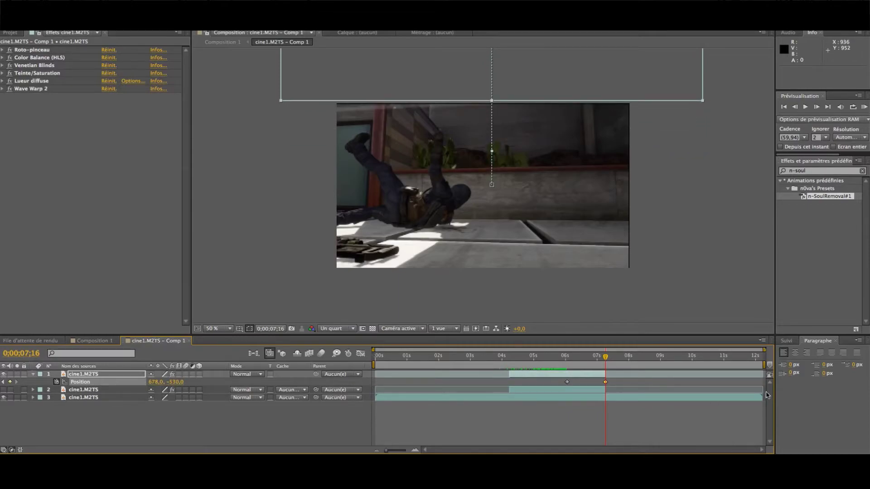
# Ease the top layer's position keyframe at 0;00;06;03 with Bézier interpolation and check the softened upward motion
pyautogui.moveTo(608, 359); pyautogui.dragTo(569, 376)
pyautogui.rightClick(568, 382)
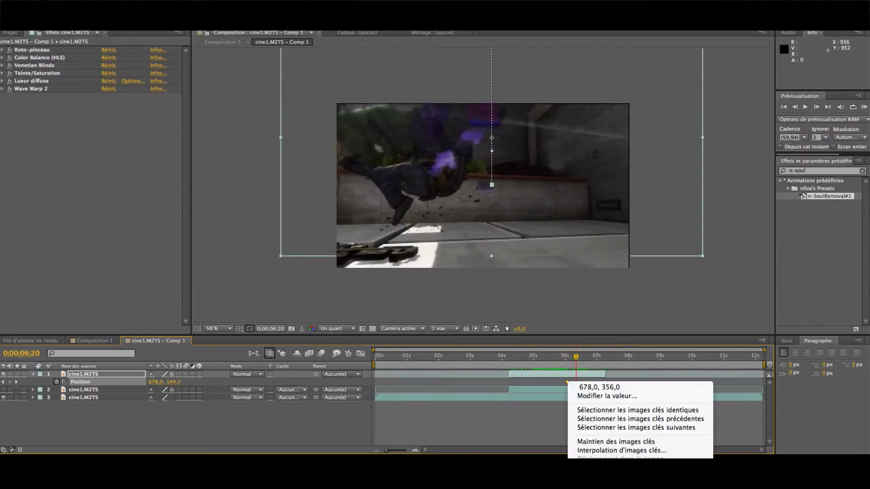
pyautogui.moveTo(603, 458)
pyautogui.click(453, 464)
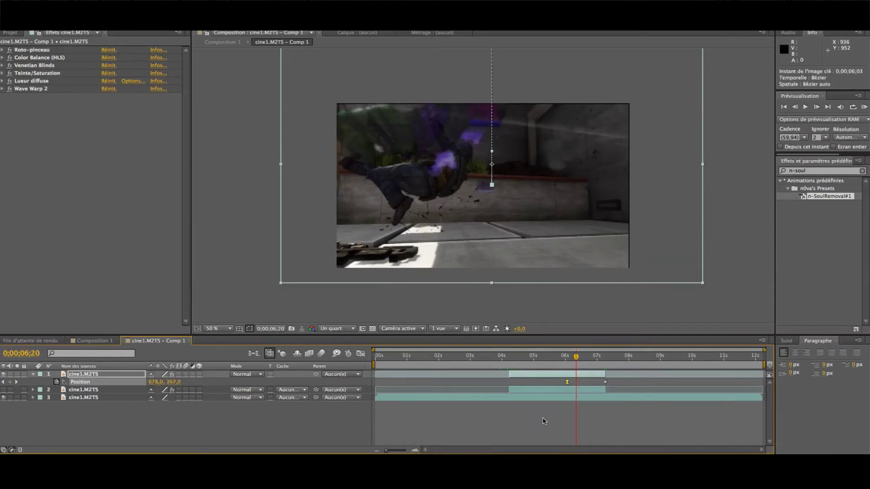
pyautogui.moveTo(575, 361)
pyautogui.mouseDown()
pyautogui.moveTo(561, 361)
pyautogui.moveTo(588, 362)
pyautogui.moveTo(572, 358)
pyautogui.mouseUp()
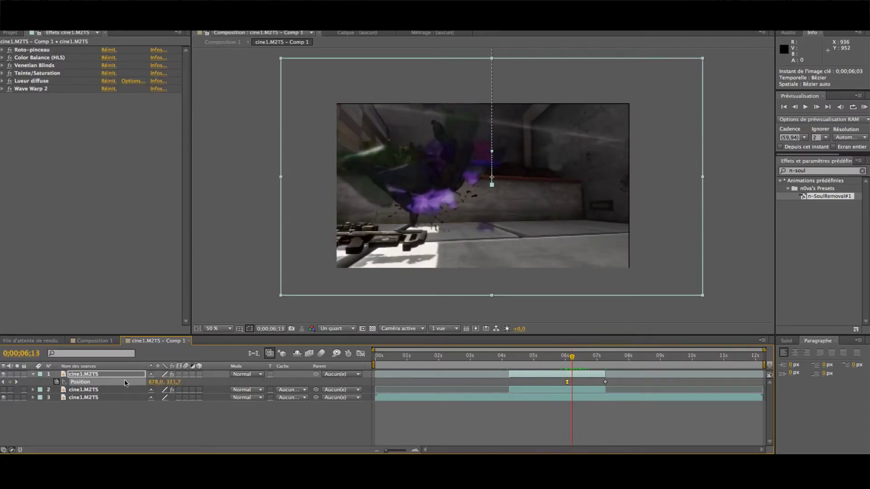
# Find CC Light Burst 2.5 by searching the effects for "cc light" and apply it to the top layer
pyautogui.click(114, 374)
pyautogui.moveTo(572, 357); pyautogui.dragTo(550, 357)
pyautogui.click(112, 342)
pyautogui.click(158, 342)
pyautogui.click(531, 358)
pyautogui.moveTo(531, 358)
pyautogui.mouseDown()
pyautogui.moveTo(509, 358)
pyautogui.moveTo(535, 360)
pyautogui.mouseUp()
pyautogui.click(776, 177)
pyautogui.write('cc')
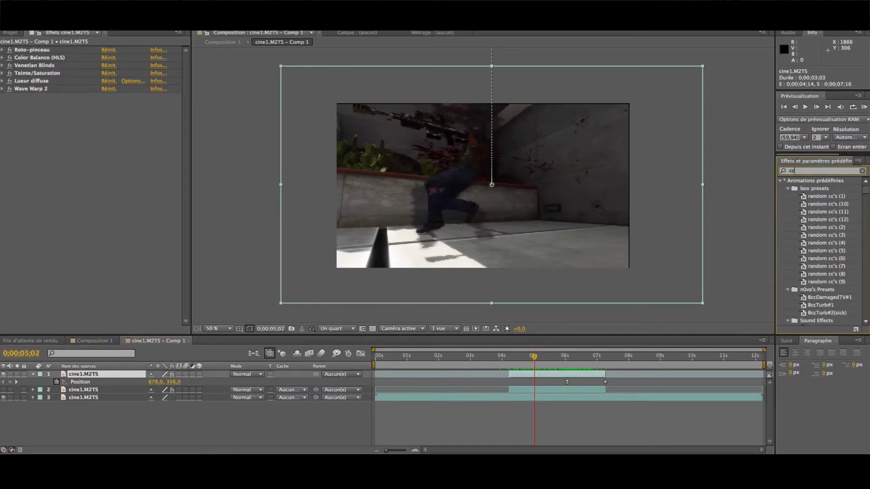
pyautogui.write(' lightburs')
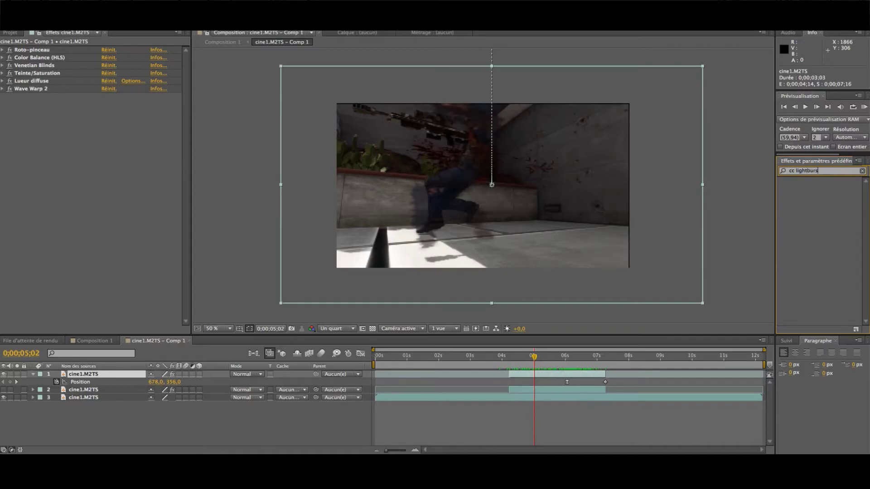
pyautogui.press('BackSpace')
pyautogui.press('BackSpace')
pyautogui.press('BackSpace')
pyautogui.press('BackSpace')
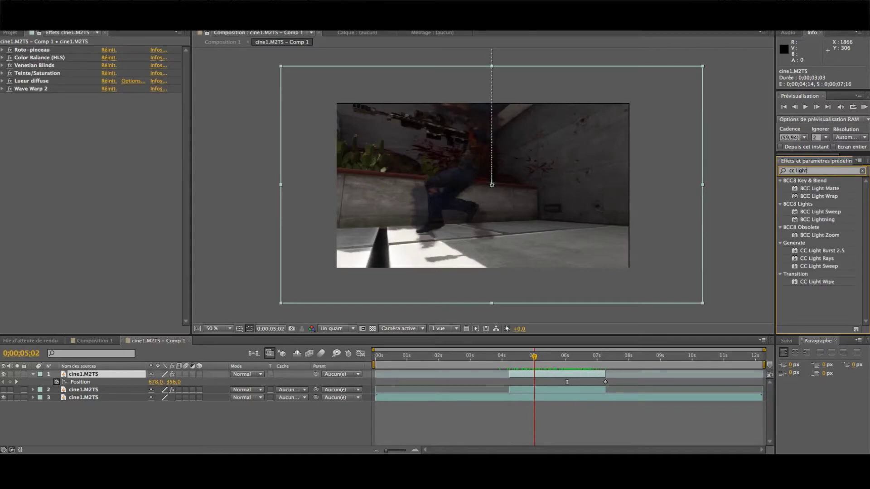
pyautogui.doubleClick(837, 252)
# Keyframe the CC Light Burst 2.5 ray length at 0 on 0;00;05;37 and at 110 on 0;00;07;16
pyautogui.moveTo(540, 360); pyautogui.dragTo(553, 359)
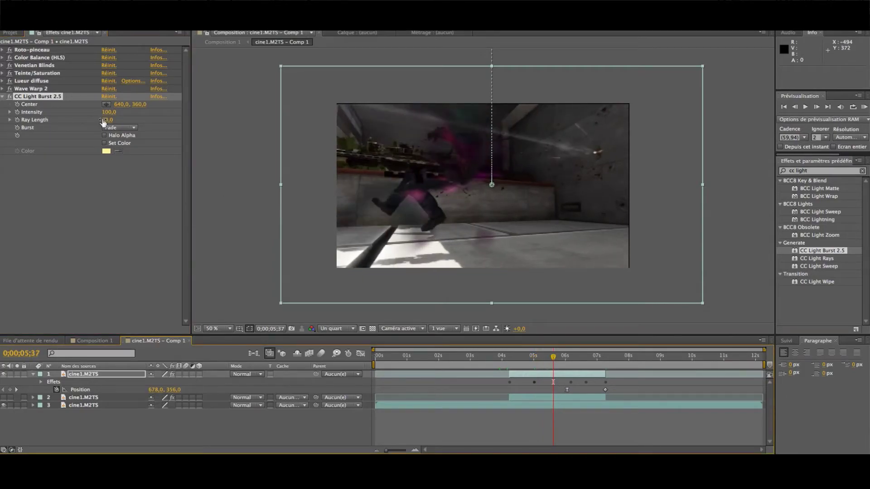
pyautogui.click(108, 120)
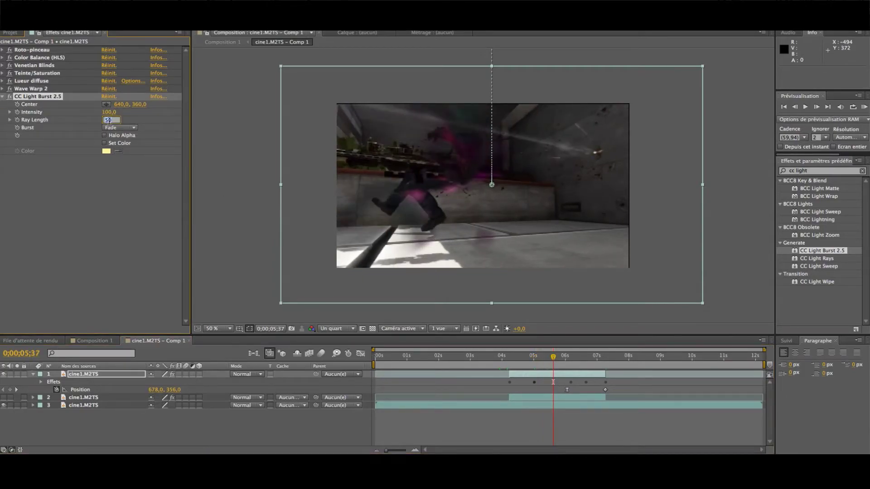
pyautogui.write('0')
pyautogui.press('Return')
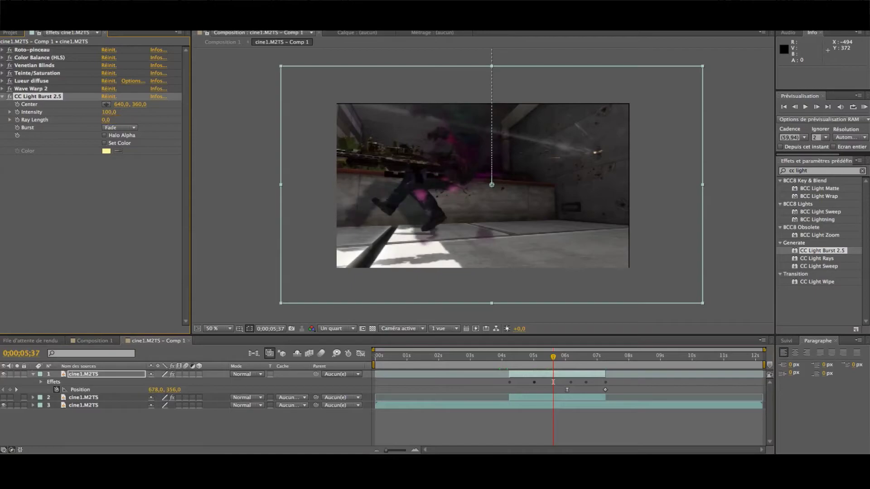
pyautogui.click(17, 119)
pyautogui.press('k')
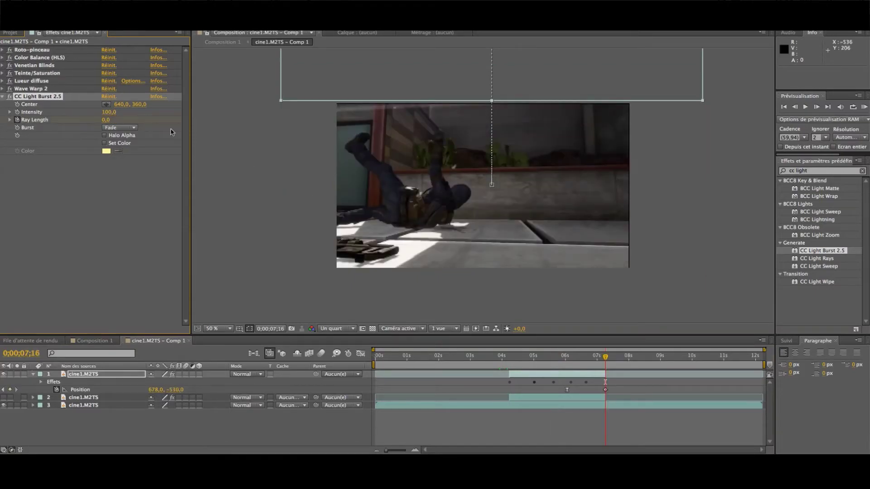
pyautogui.moveTo(177, 123); pyautogui.dragTo(245, 143)
# Place the center of CC Light Burst 2.5 at about 435.8, 511.4, below the soldier
pyautogui.moveTo(605, 358); pyautogui.dragTo(567, 380)
pyautogui.click(106, 104)
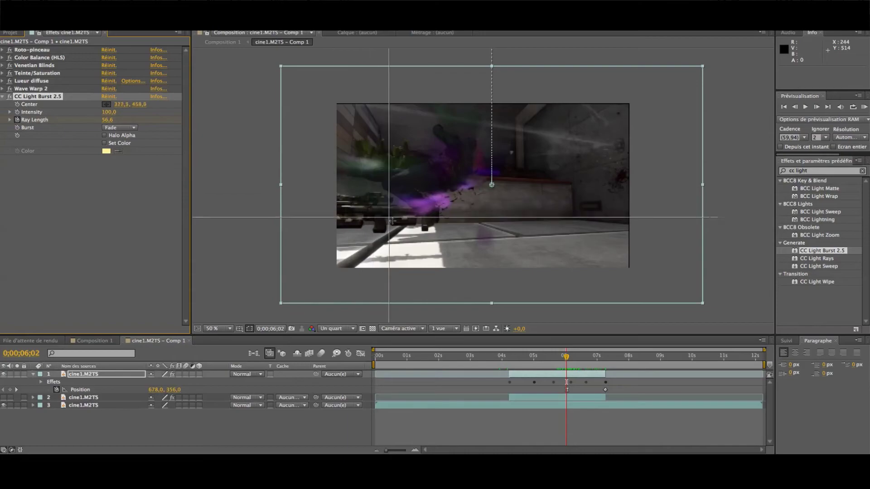
pyautogui.click(425, 234)
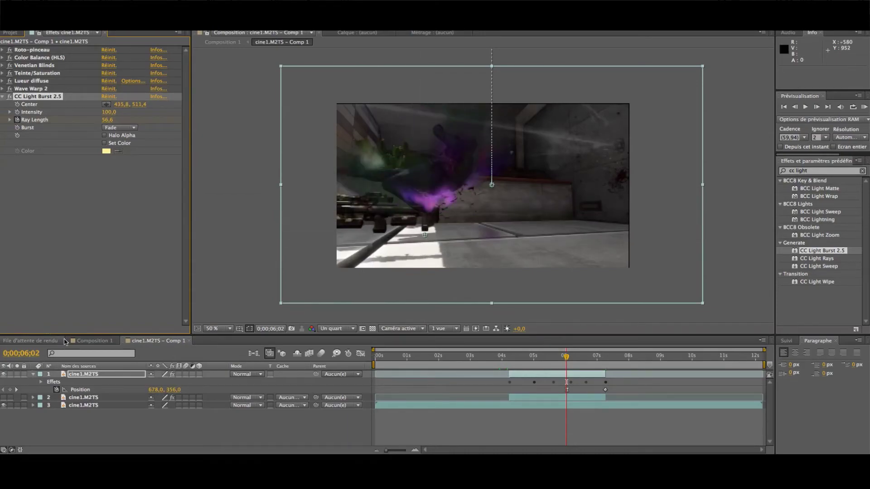
# Reveal the top layer's keyframes and move the first Ray Length keyframe to 0;00;06;08 to delay the light burst
pyautogui.press('k')
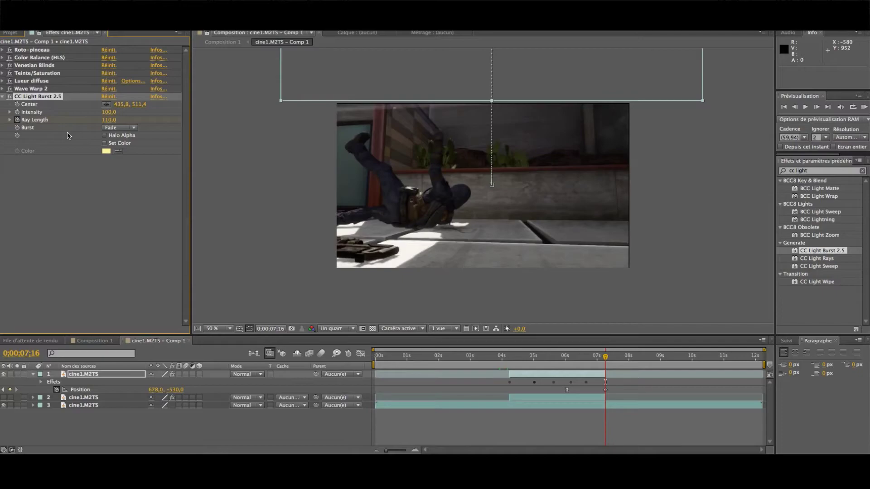
pyautogui.press('u')
pyautogui.moveTo(569, 359)
pyautogui.mouseDown()
pyautogui.moveTo(544, 363)
pyautogui.moveTo(578, 370)
pyautogui.mouseUp()
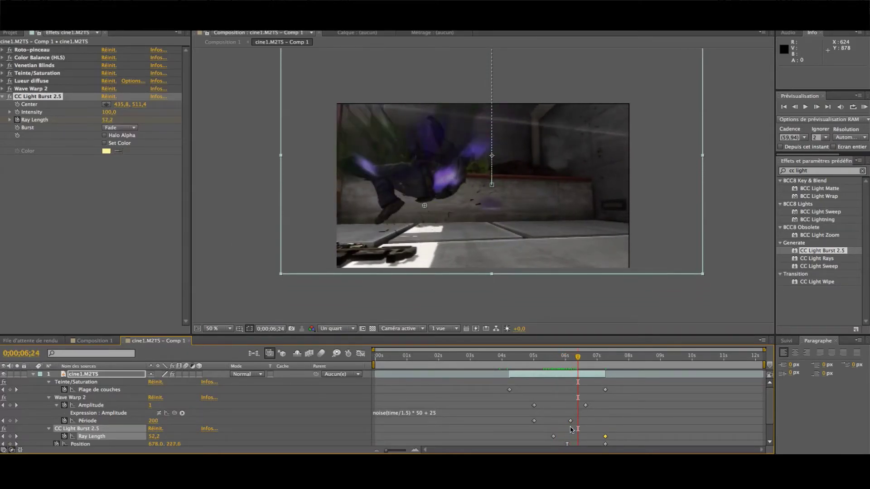
pyautogui.moveTo(553, 437); pyautogui.dragTo(569, 436)
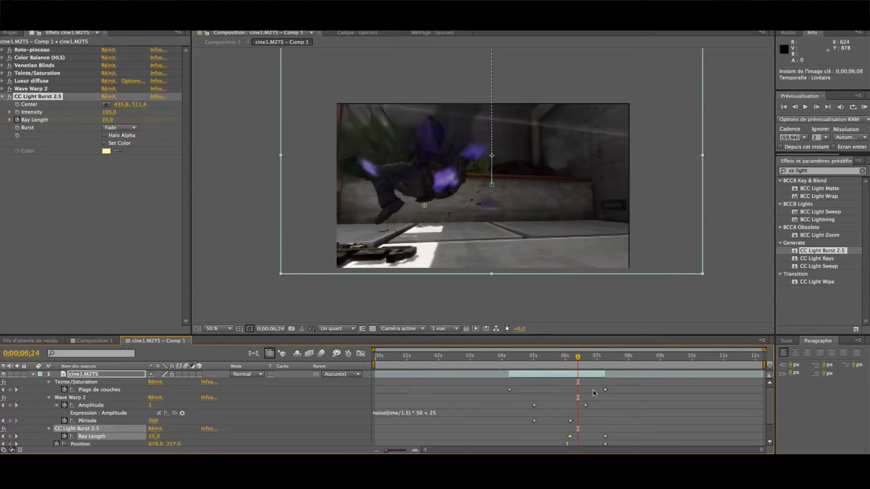
pyautogui.moveTo(580, 365); pyautogui.dragTo(547, 378)
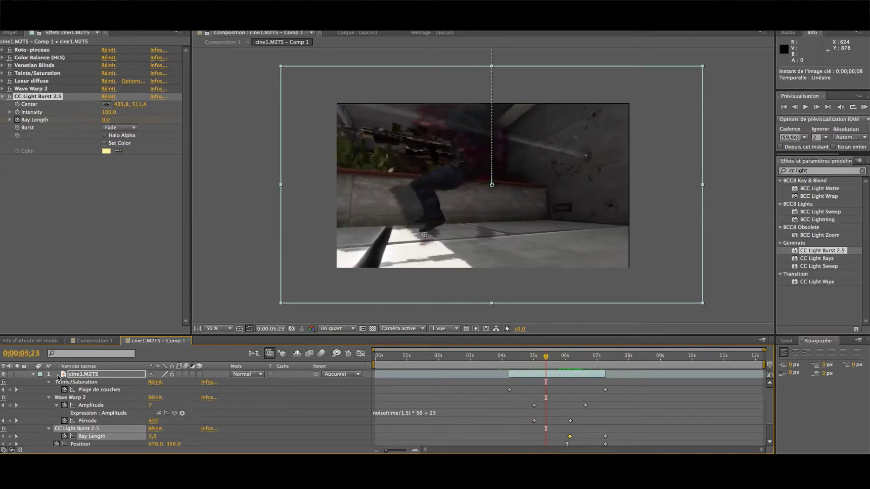
# Try the Addition and Ecran blending modes on the top layer and collapse its properties
pyautogui.click(127, 376)
pyautogui.click(247, 375)
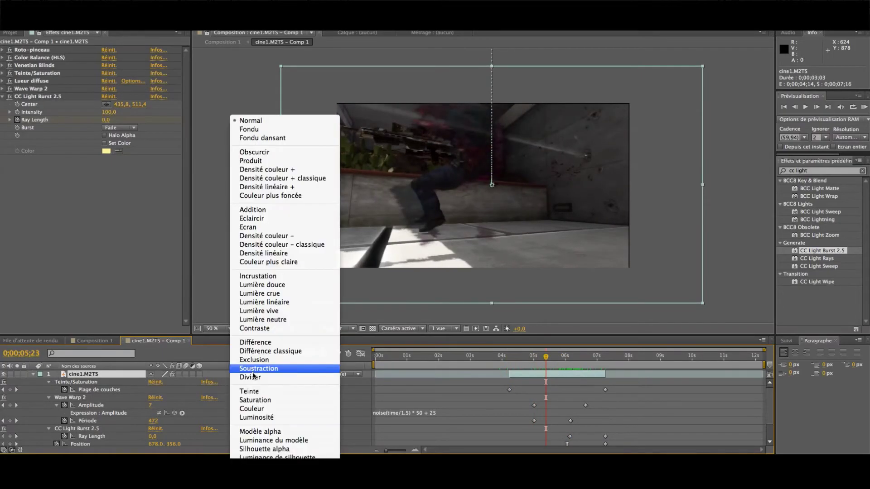
pyautogui.click(255, 209)
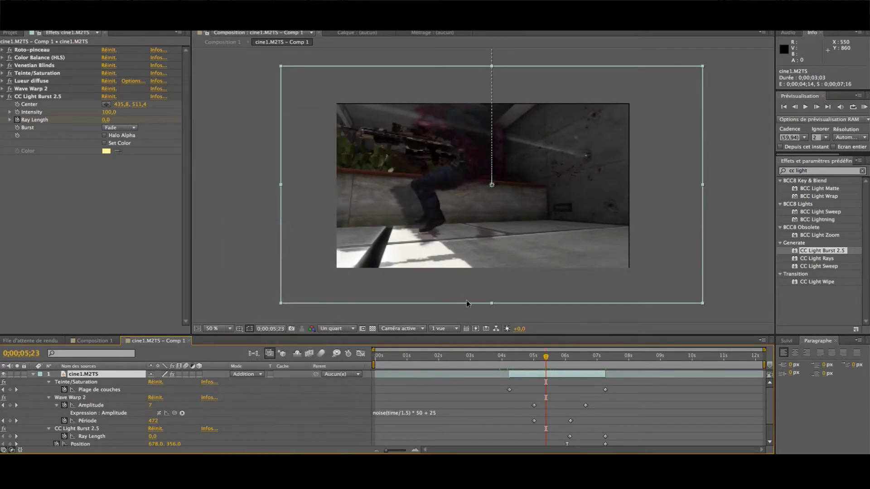
pyautogui.click(33, 375)
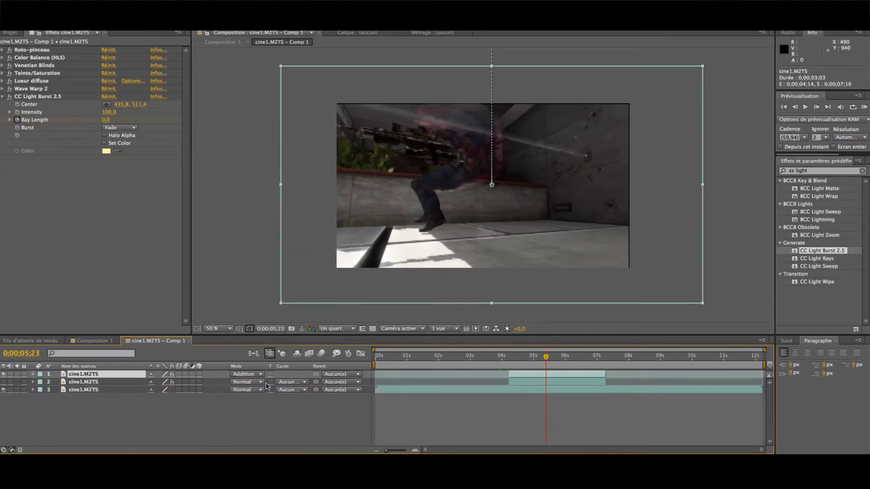
pyautogui.click(235, 383)
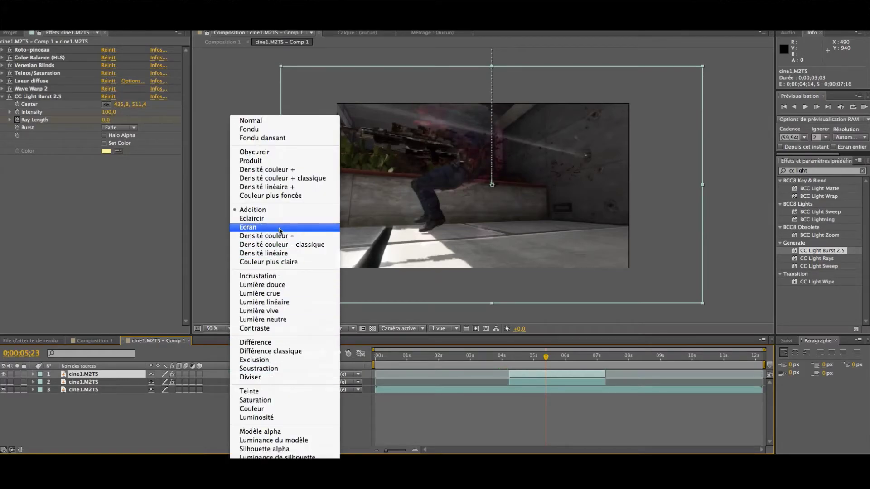
pyautogui.click(280, 229)
# Set the top layer's blending mode to Incrustation and reveal its opacity keyframes at 0;00;04;58
pyautogui.click(259, 374)
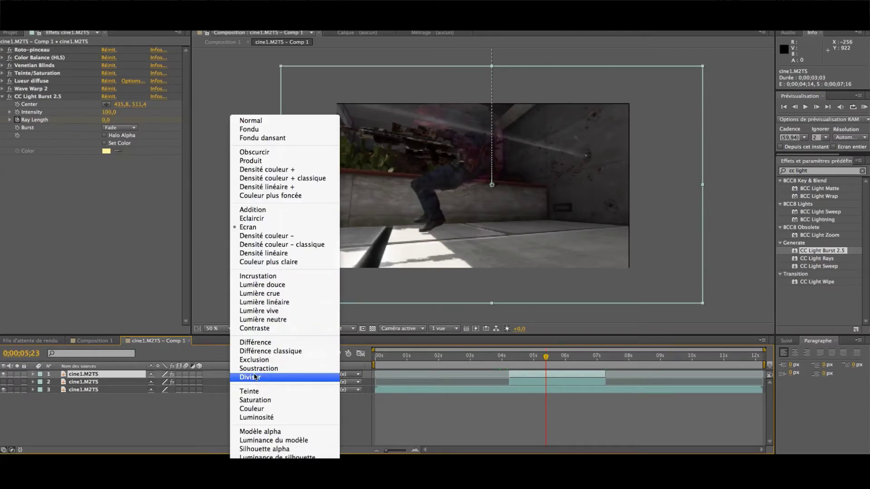
pyautogui.click(271, 277)
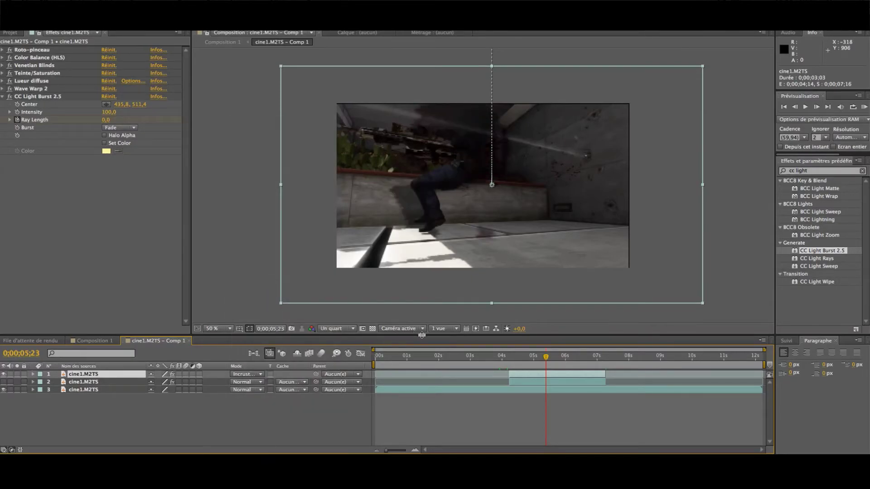
pyautogui.moveTo(537, 357)
pyautogui.mouseDown()
pyautogui.moveTo(520, 360)
pyautogui.moveTo(533, 357)
pyautogui.mouseUp()
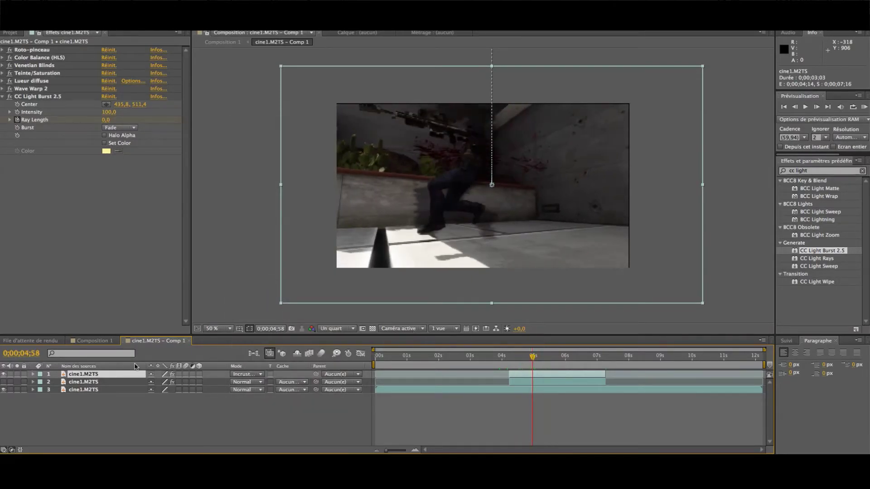
pyautogui.press('u')
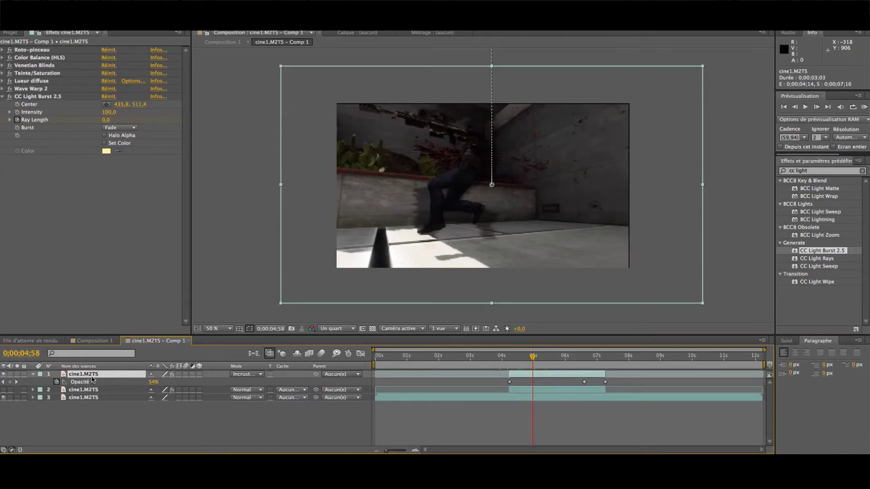
# Duplicate the top layer, set the copy's blending mode to Addition and place it just below the Incrustation layer
pyautogui.hotkey('ctrl', 'd')
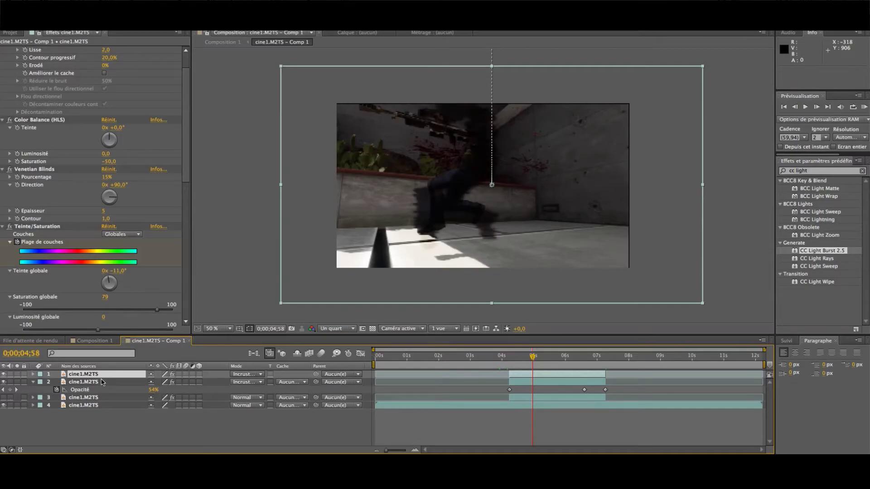
pyautogui.click(247, 374)
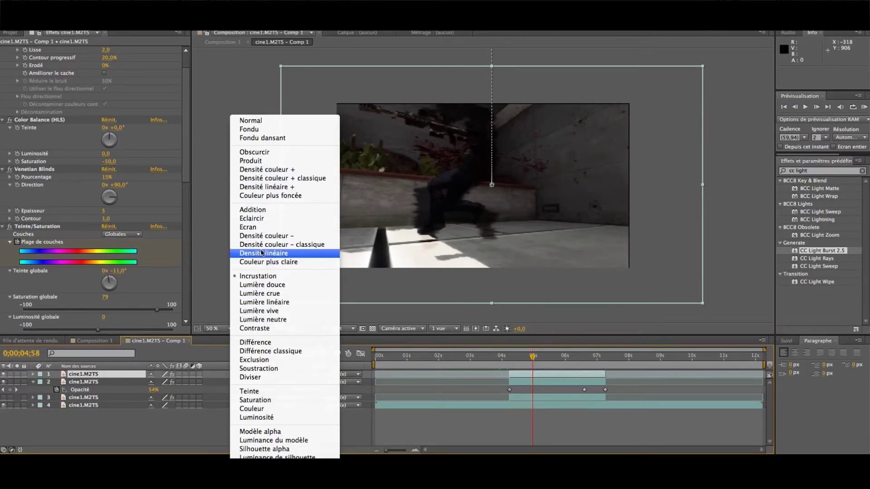
pyautogui.click(265, 210)
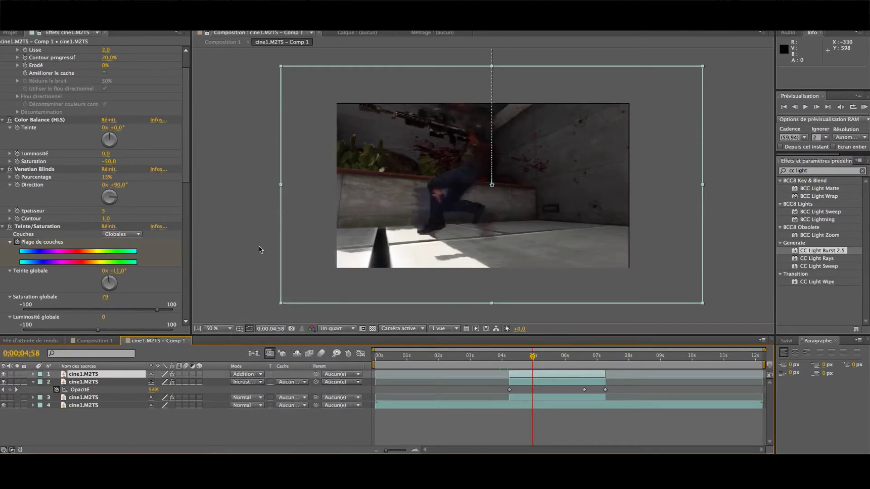
pyautogui.moveTo(98, 374); pyautogui.dragTo(100, 389)
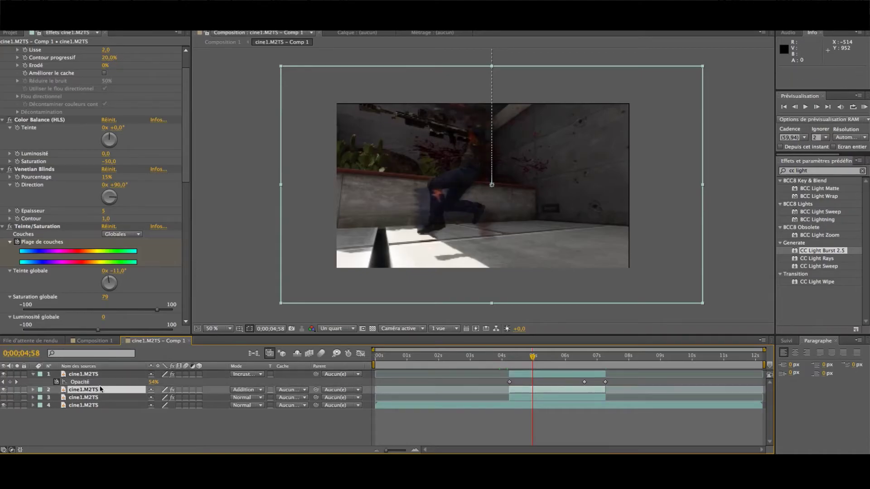
# Reveal the opacity of the top two layers, raise their first keyframes at 0;00;04;14 and check the result near 0;00;06;52
pyautogui.click(139, 374)
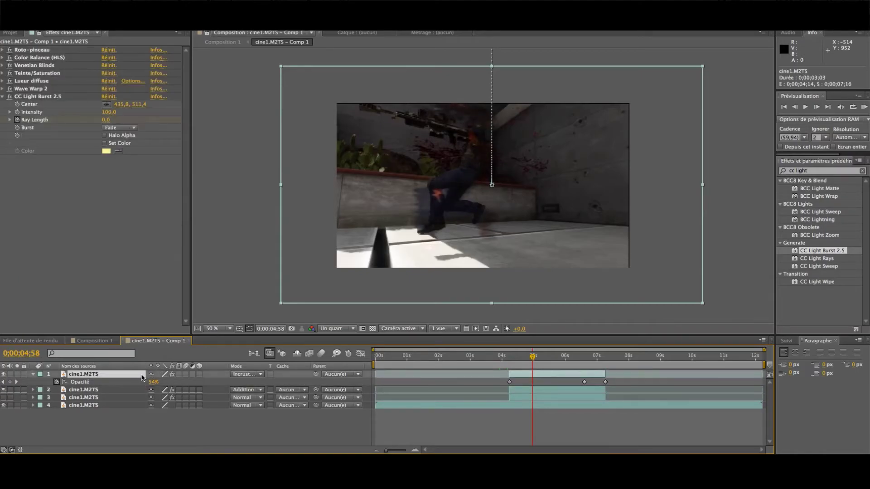
pyautogui.press('u')
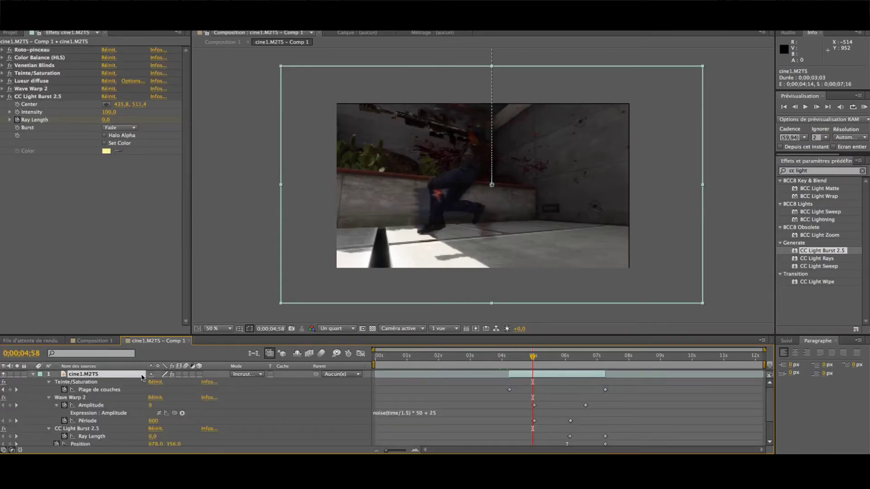
pyautogui.press('u')
pyautogui.keyDown('shift'); pyautogui.click(96, 383); pyautogui.keyUp('shift')
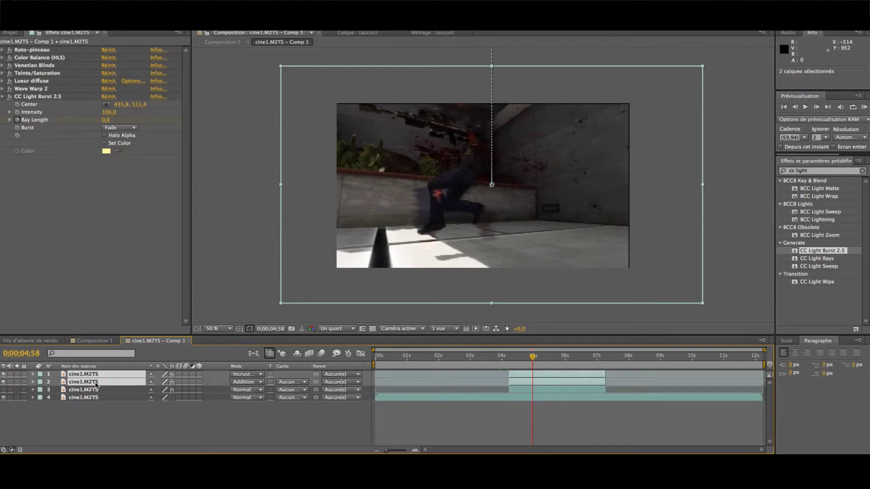
pyautogui.press('t')
pyautogui.click(3, 382)
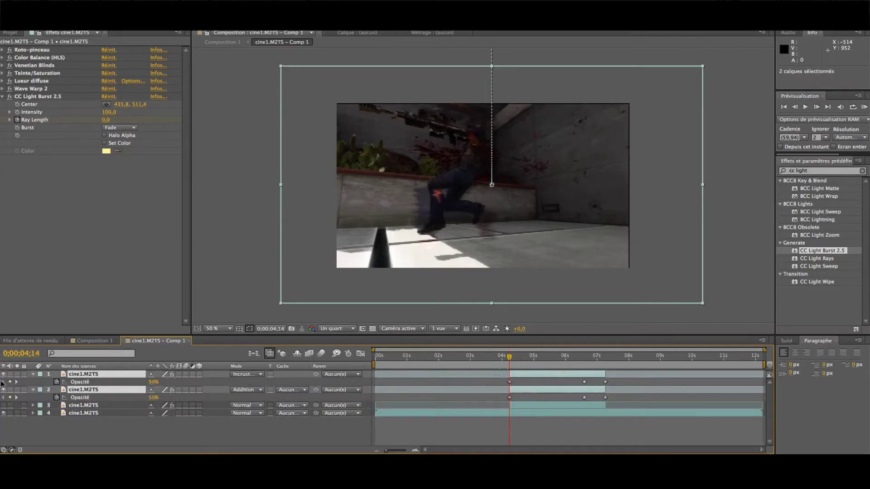
pyautogui.moveTo(155, 383); pyautogui.dragTo(167, 383)
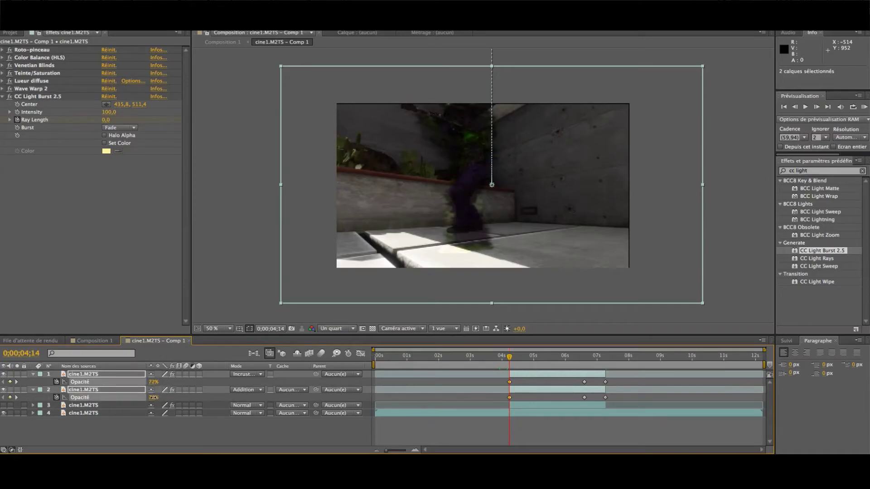
pyautogui.click(167, 398)
pyautogui.moveTo(152, 398); pyautogui.dragTo(174, 398)
pyautogui.click(84, 390)
pyautogui.moveTo(509, 357); pyautogui.dragTo(601, 373)
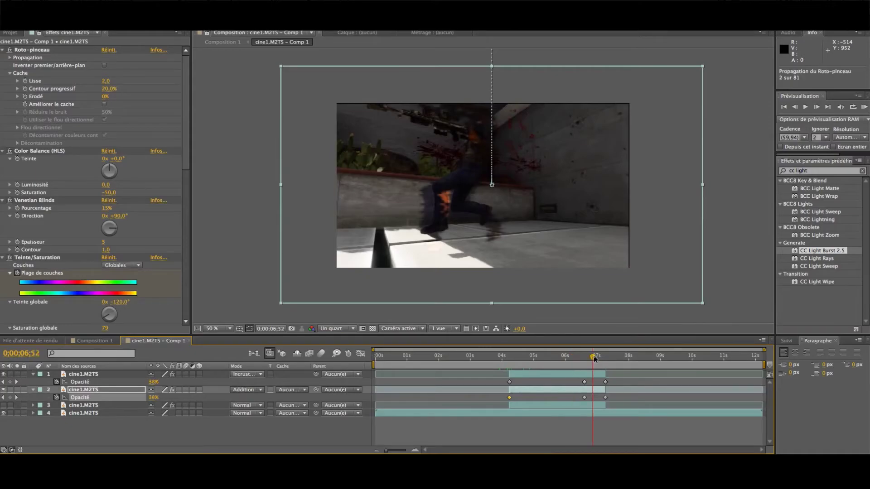
# Switch to Composition 1, go to 0;00;01;53 and scale the nested cine1.M2TS layer to 101%
pyautogui.click(100, 342)
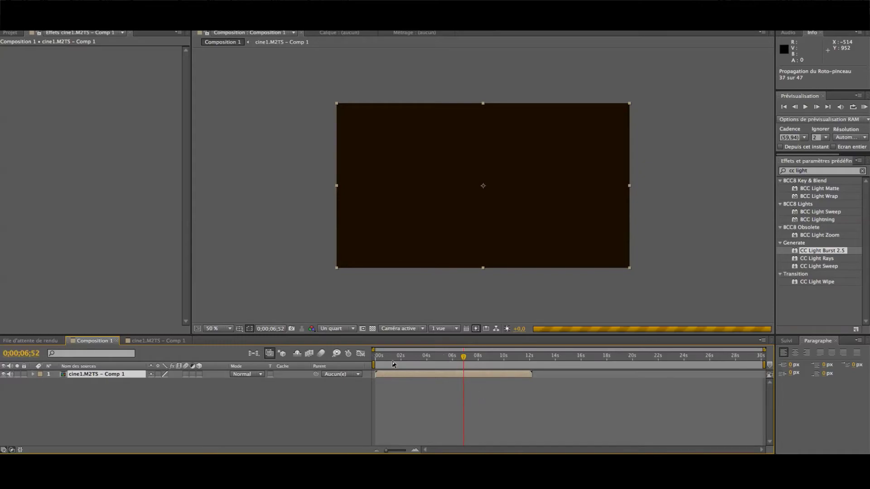
pyautogui.click(388, 357)
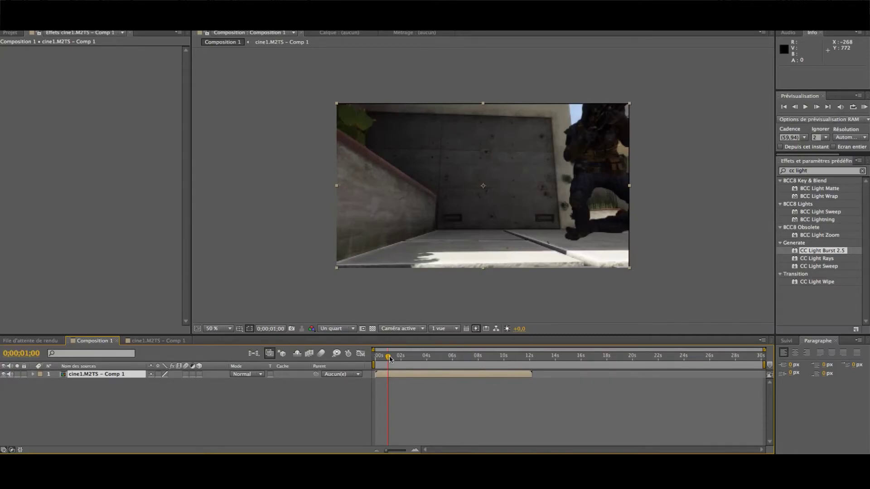
pyautogui.moveTo(461, 367); pyautogui.dragTo(399, 366)
pyautogui.rightClick(173, 374)
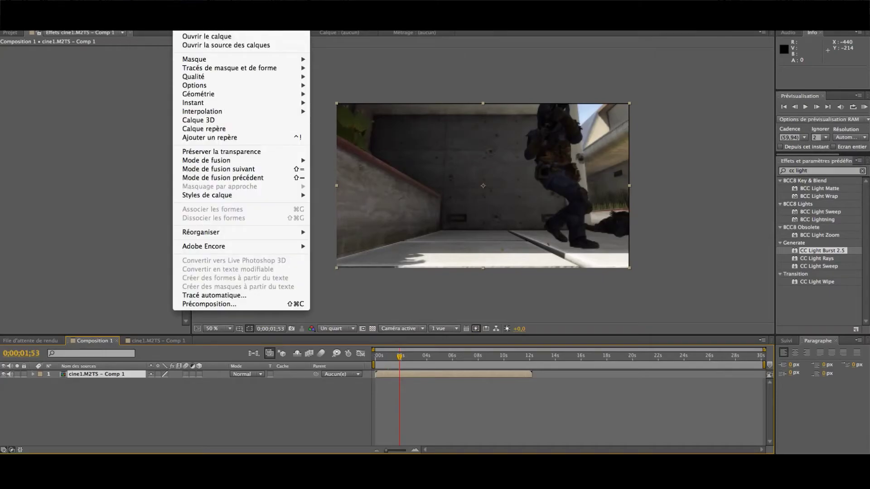
pyautogui.click(133, 379)
pyautogui.press('s')
pyautogui.click(164, 382)
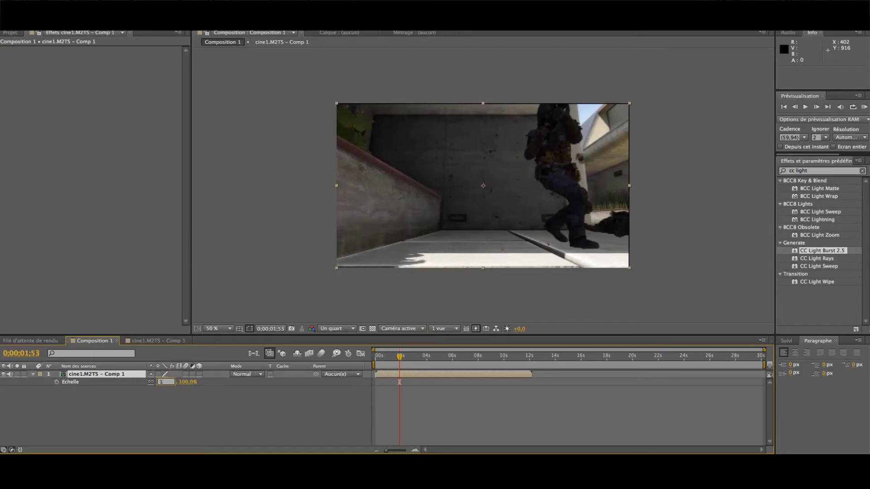
pyautogui.write('101')
pyautogui.press('Return')
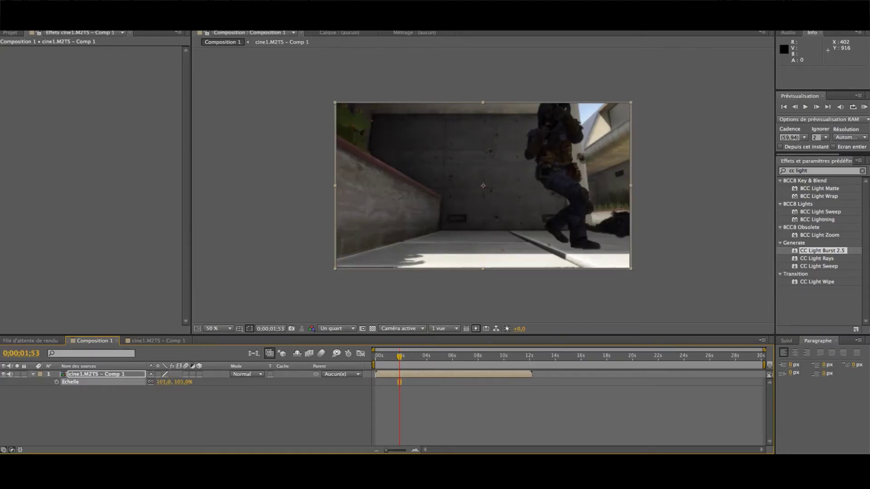
# Create a black 1280 × 720 px solid named Noir uni 1 and add a full-frame mask to it
pyautogui.click(188, 25)
pyautogui.moveTo(204, 18)
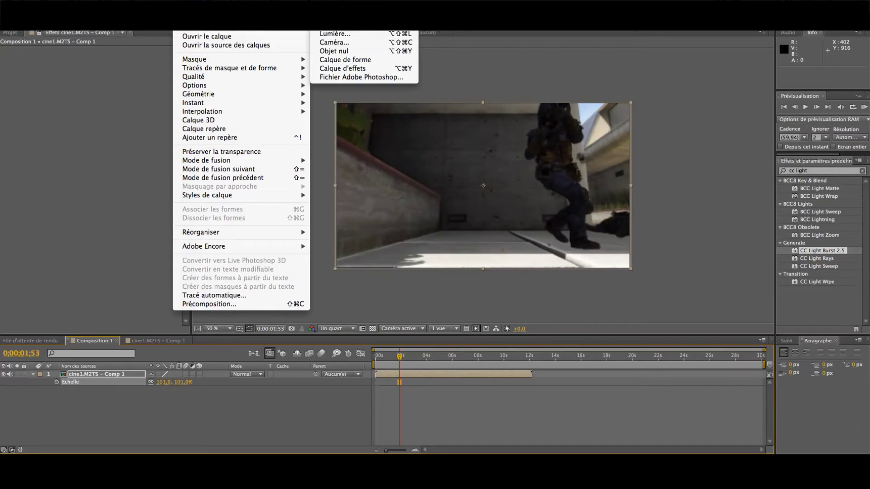
pyautogui.click(378, 30)
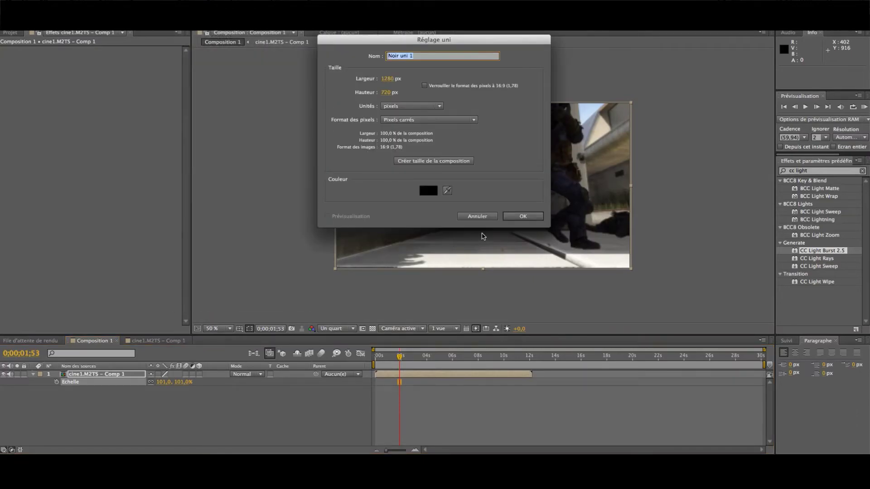
pyautogui.click(517, 216)
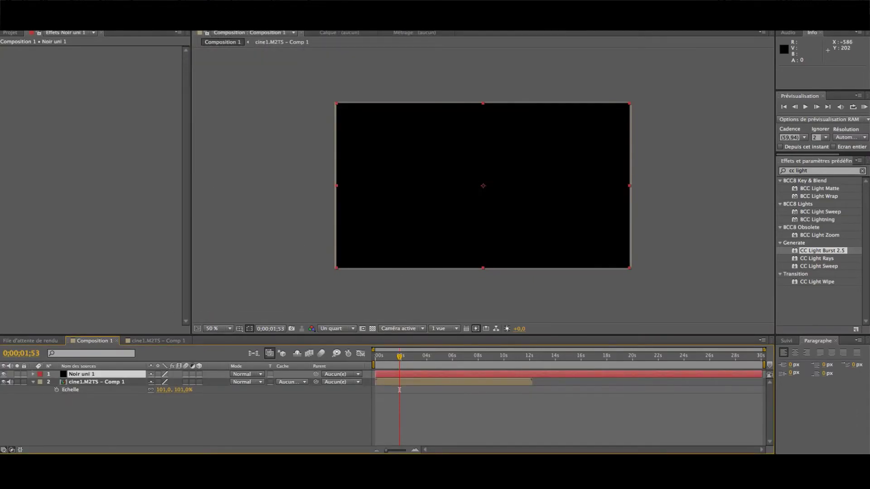
pyautogui.hotkey('ctrl', 'shift', 'n')
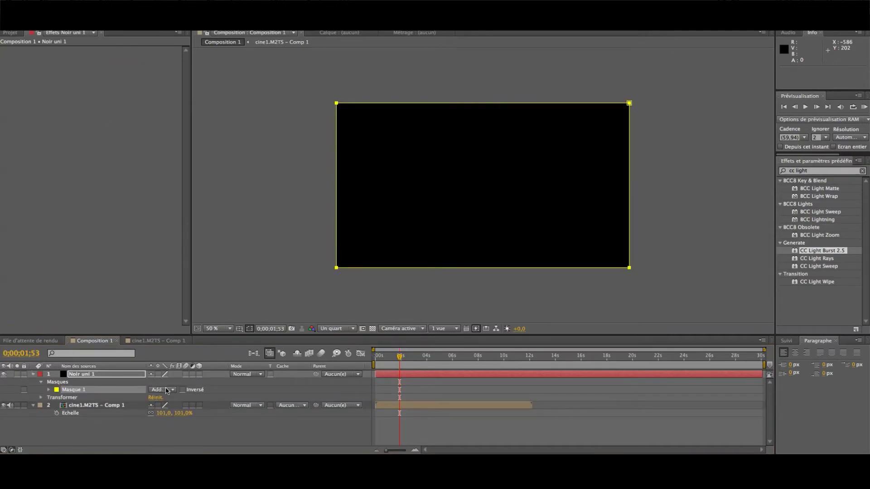
# Reshape the black solid's mask with its bottom edge at 650 px and its top edge inset equally
pyautogui.click(134, 376)
pyautogui.press('m')
pyautogui.press('m')
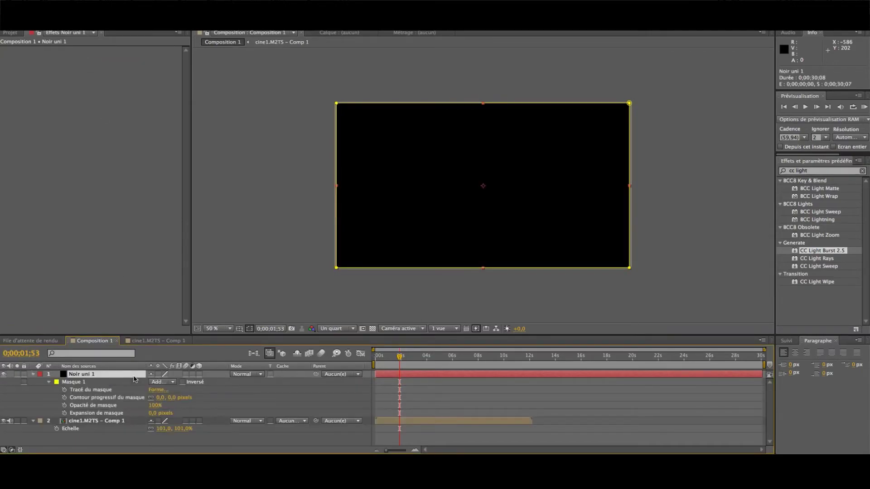
pyautogui.click(159, 390)
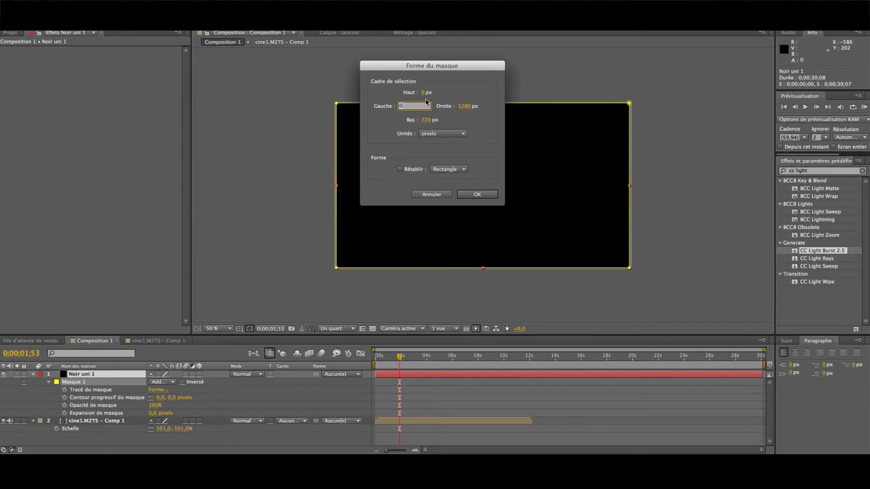
pyautogui.click(424, 93)
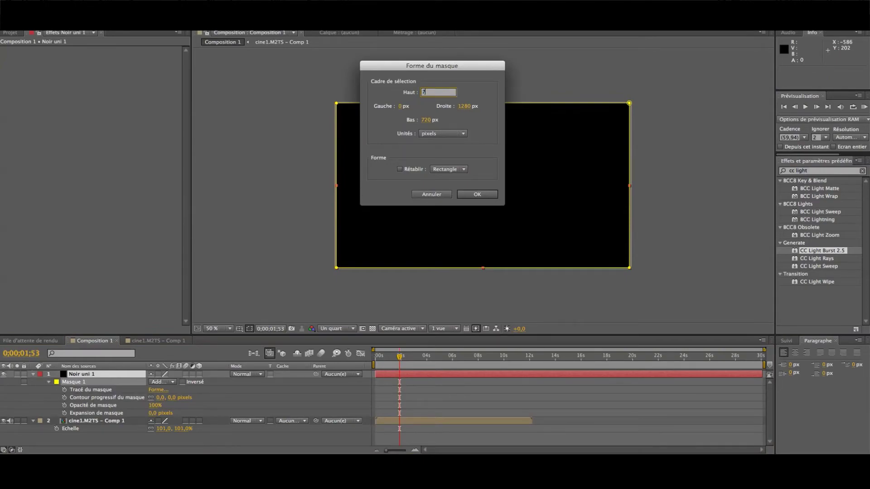
pyautogui.click(426, 120)
pyautogui.write('650')
pyautogui.press('Return')
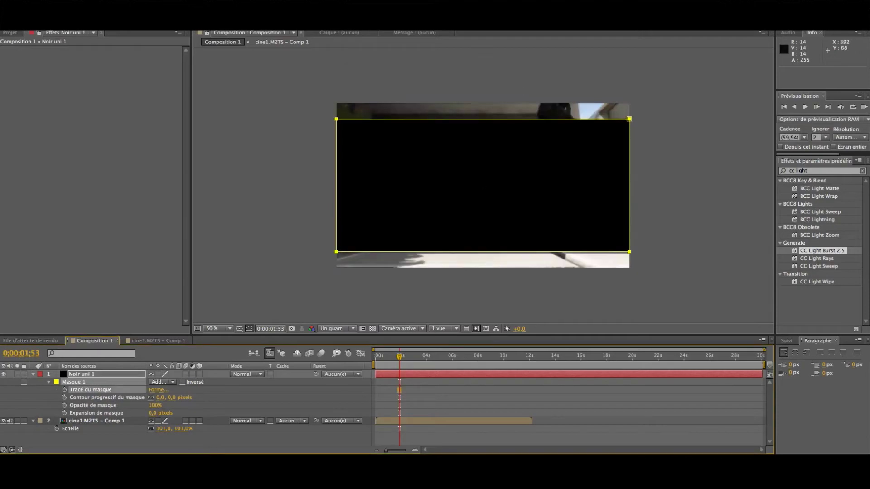
# Set the solid's mask mode to Soustraction to form the cinematic bars and collapse the layer's properties
pyautogui.click(163, 383)
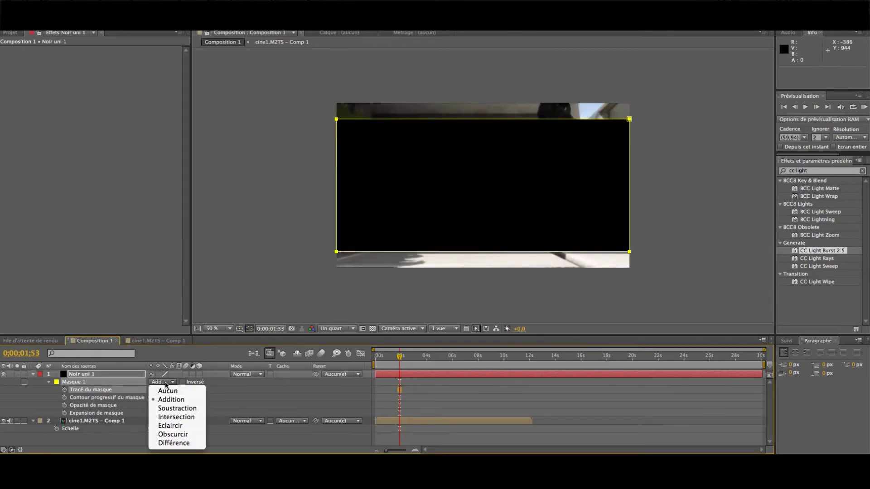
pyautogui.click(177, 409)
pyautogui.click(32, 375)
pyautogui.click(99, 414)
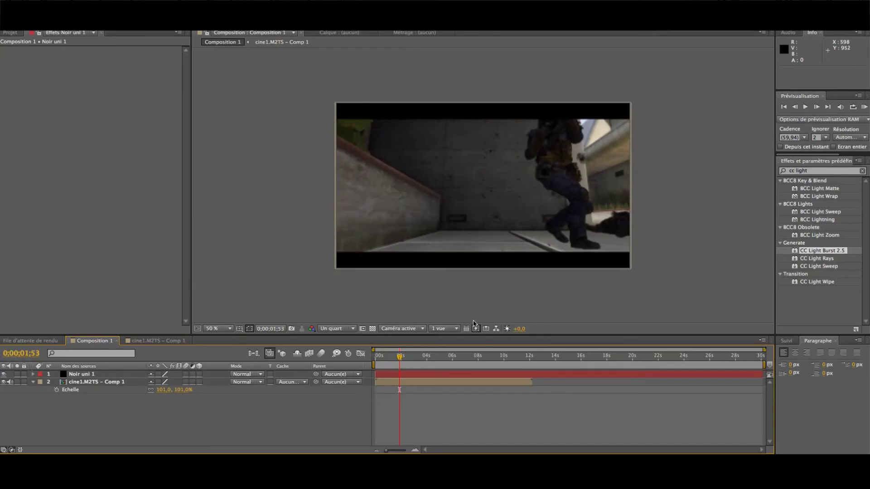
# Create an adjustment layer above the others and apply the Magic Bullet Looks effect to it
pyautogui.click(438, 383)
pyautogui.click(181, 5)
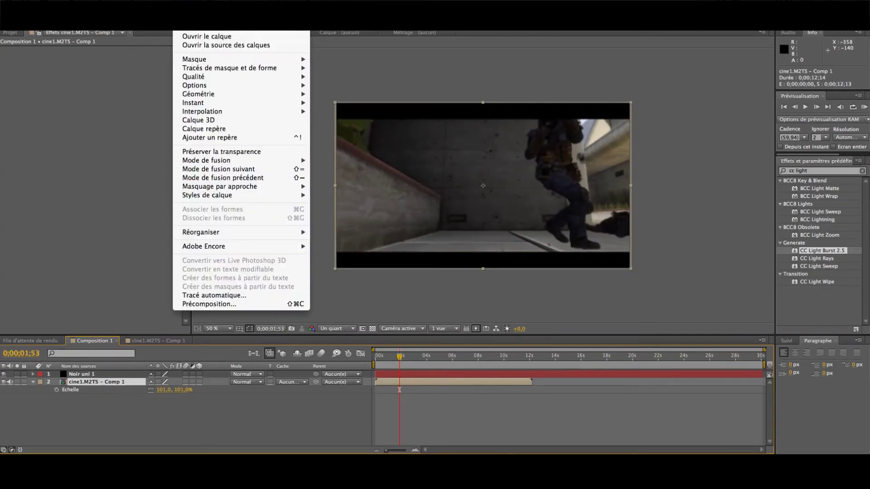
pyautogui.moveTo(217, 17)
pyautogui.click(397, 71)
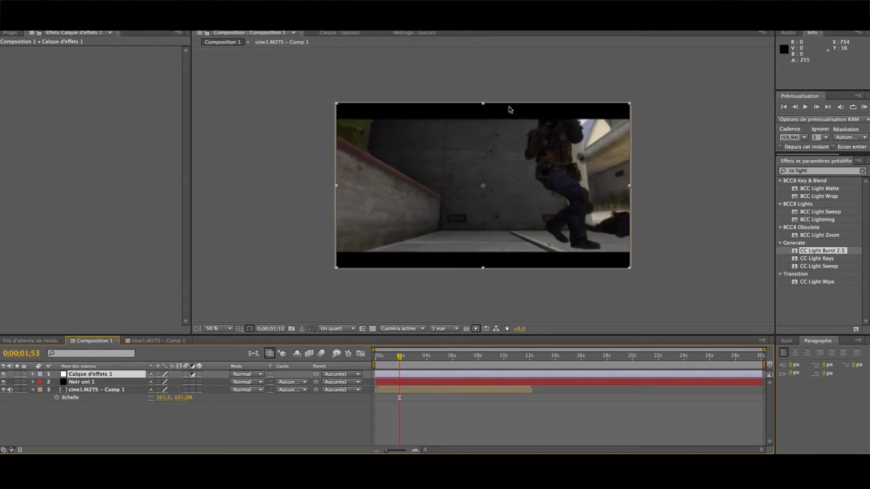
pyautogui.click(827, 173)
pyautogui.write('looks')
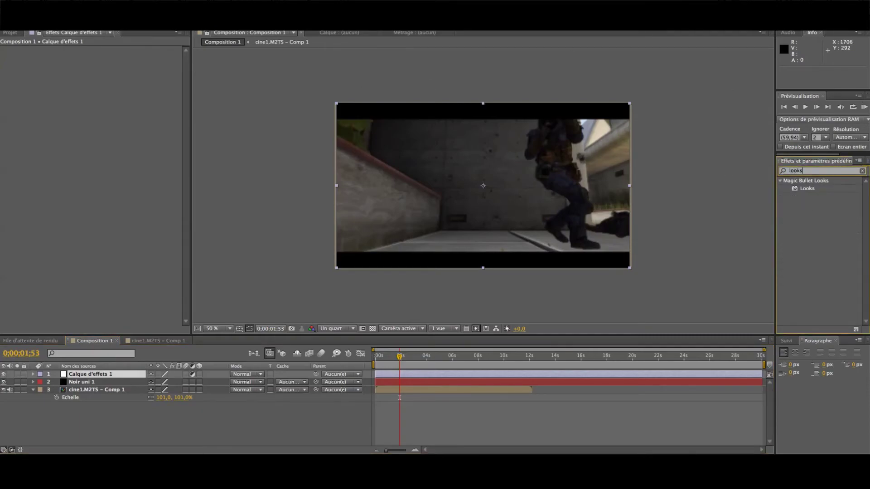
pyautogui.click(813, 189)
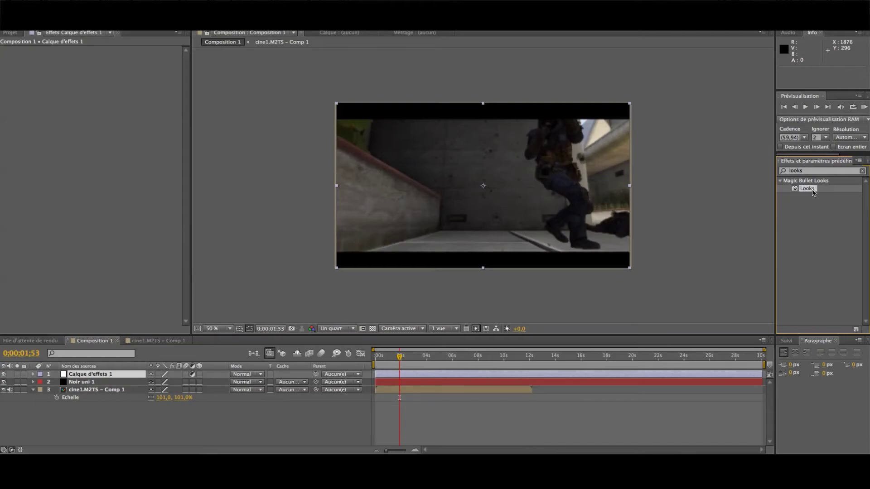
pyautogui.doubleClick(813, 190)
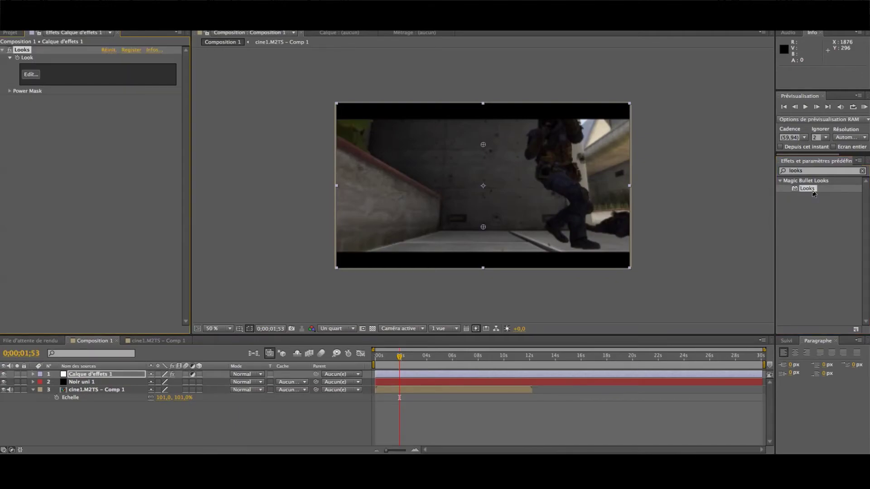
# Open the Looks editor for the adjustment layer and try the LIONMMXIII preset
pyautogui.click(30, 73)
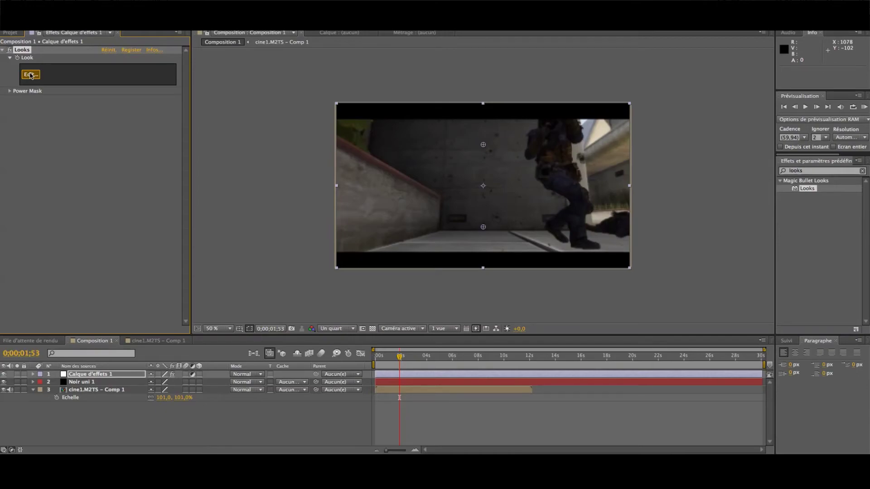
pyautogui.click(30, 75)
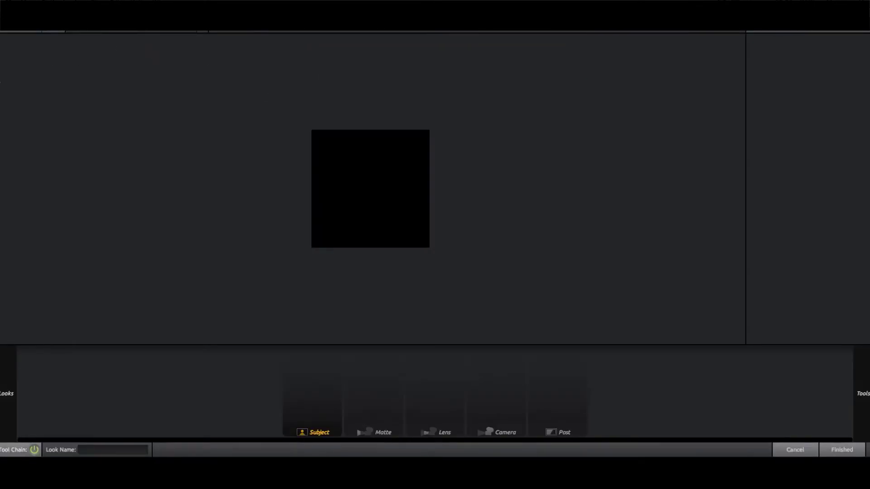
pyautogui.moveTo(1, 82)
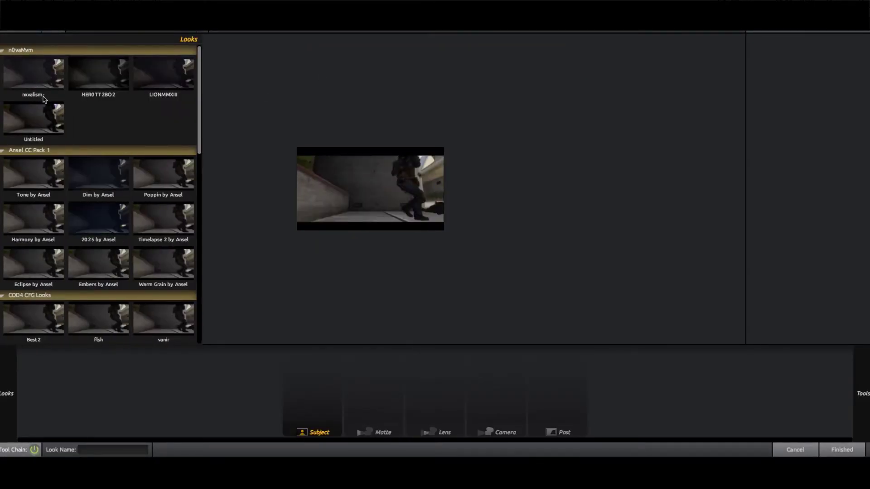
pyautogui.scroll(-1, 44, 98)
pyautogui.click(152, 68)
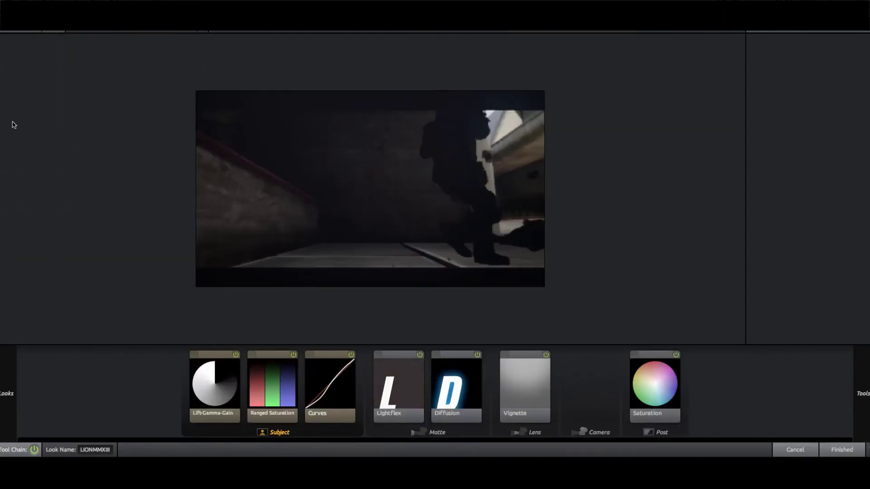
# Browse the look presets and apply the vanir look from the COD4 CFG Looks collection
pyautogui.moveTo(1, 125)
pyautogui.scroll(-1, 68, 119)
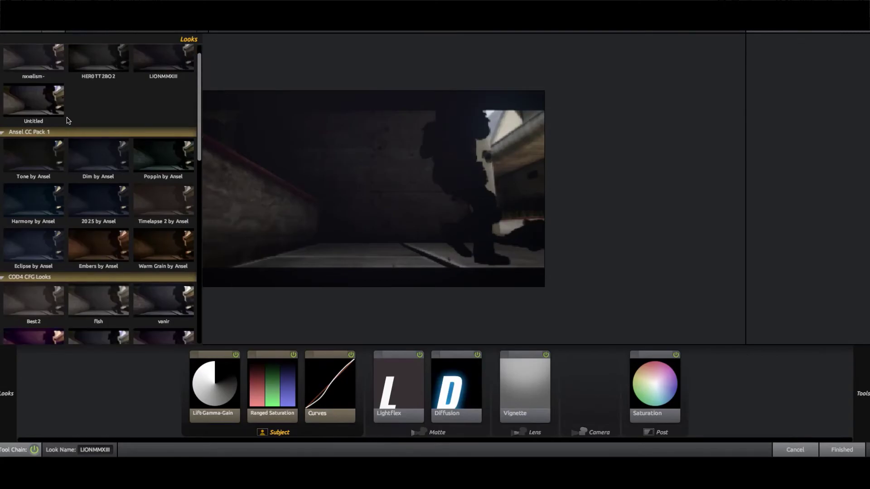
pyautogui.scroll(1, 68, 121)
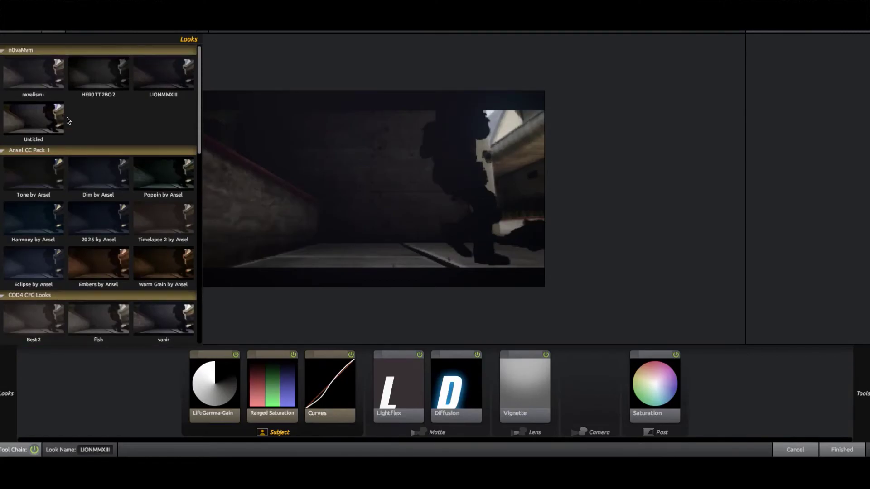
pyautogui.scroll(-8, 68, 121)
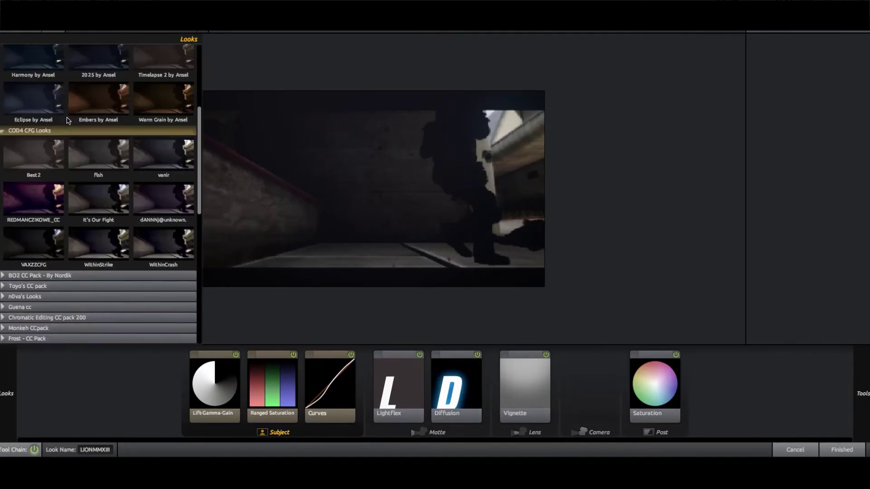
pyautogui.click(167, 231)
pyautogui.click(168, 171)
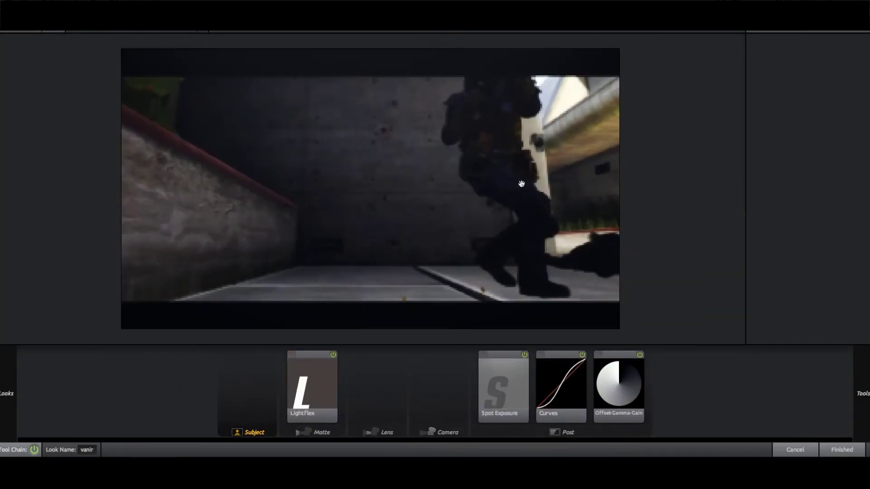
# Add a Diffusion tool to the Matte stage with size 11.22% and a pale blue color of R 0.747, G 0.809, B 0.999
pyautogui.moveTo(667, 246)
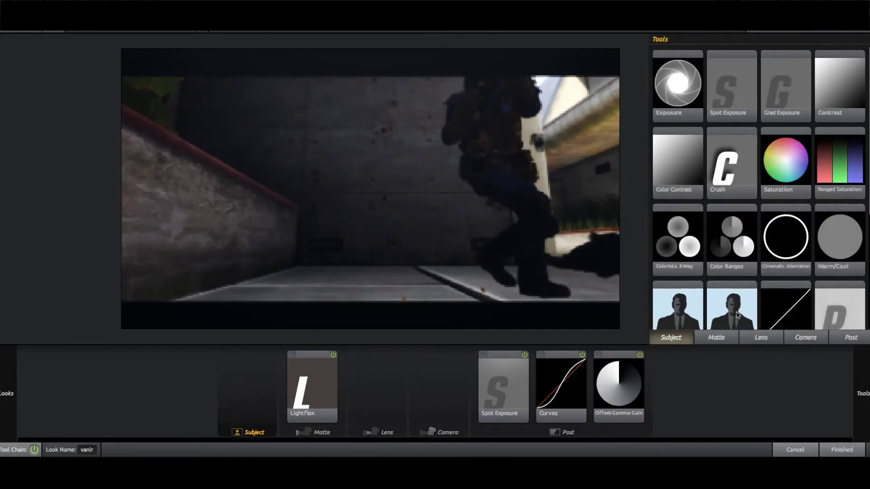
pyautogui.click(727, 341)
pyautogui.click(842, 83)
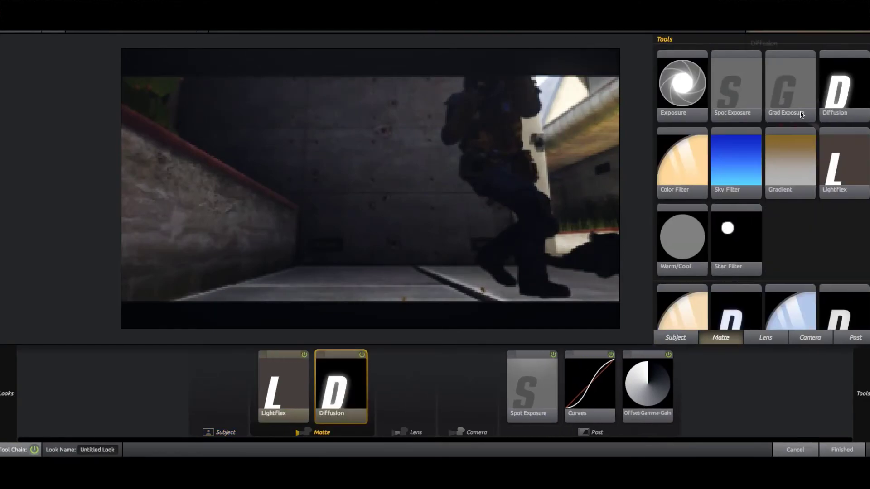
pyautogui.moveTo(848, 64); pyautogui.dragTo(868, 65)
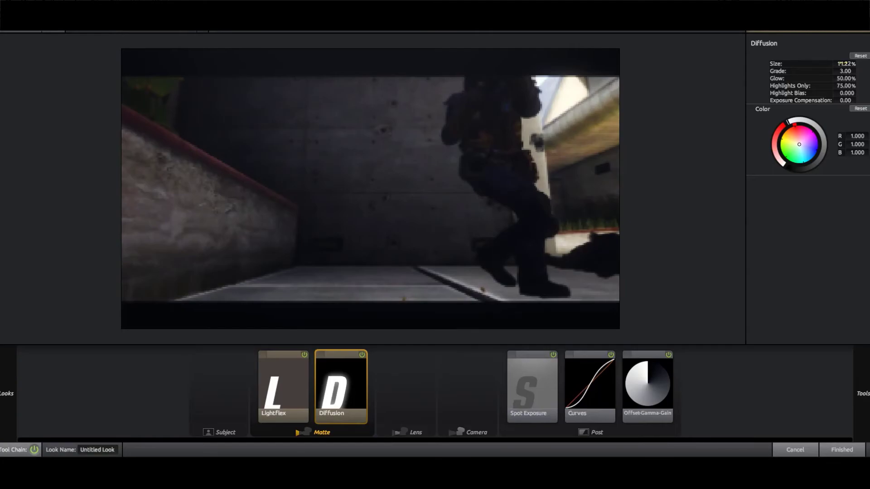
pyautogui.moveTo(797, 135); pyautogui.dragTo(809, 150)
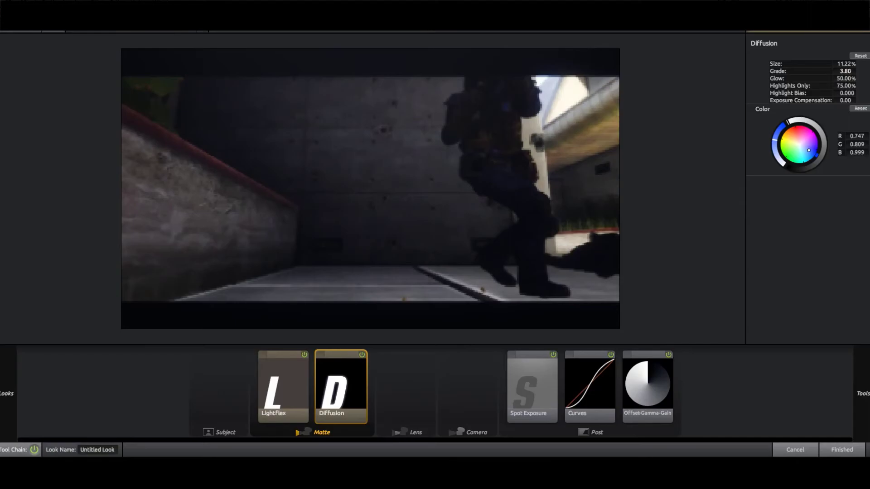
# Set the Diffusion tool's Grade to 6.00
pyautogui.write('6')
pyautogui.press('Return')
pyautogui.write('6')
pyautogui.press('Return')
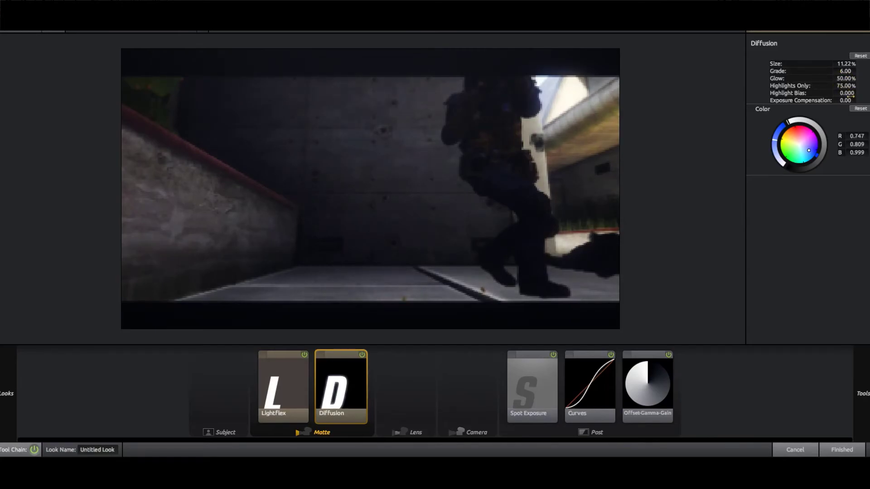
# Set the Diffusion's Highlights Only to 29% and Glow to about 88%, and apply the finished look to the adjustment layer
pyautogui.click(846, 86)
pyautogui.write('24')
pyautogui.press('Return')
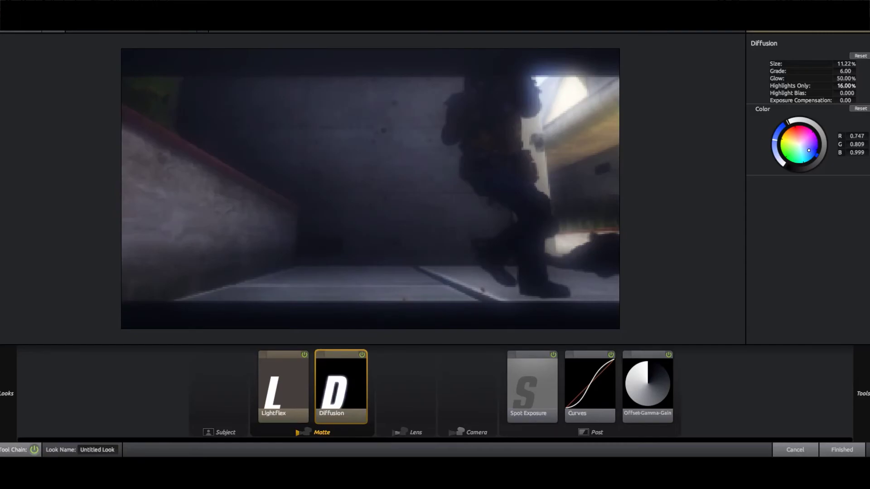
pyautogui.write('28')
pyautogui.press('Return')
pyautogui.click(846, 79)
pyautogui.write('90')
pyautogui.press('Return')
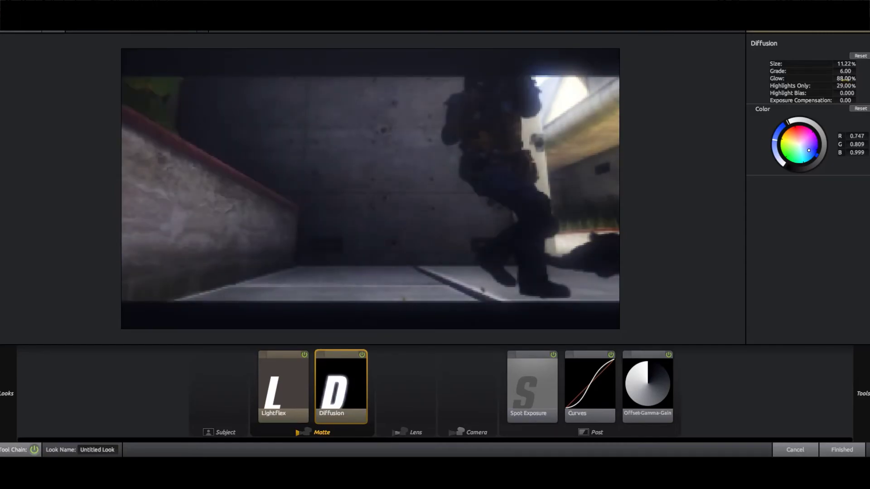
pyautogui.click(850, 447)
# Move the Noir uni 1 solid above the Calque d'effets 1 adjustment layer so the grade excludes the black bars
pyautogui.moveTo(97, 378); pyautogui.dragTo(96, 385)
pyautogui.click(95, 375)
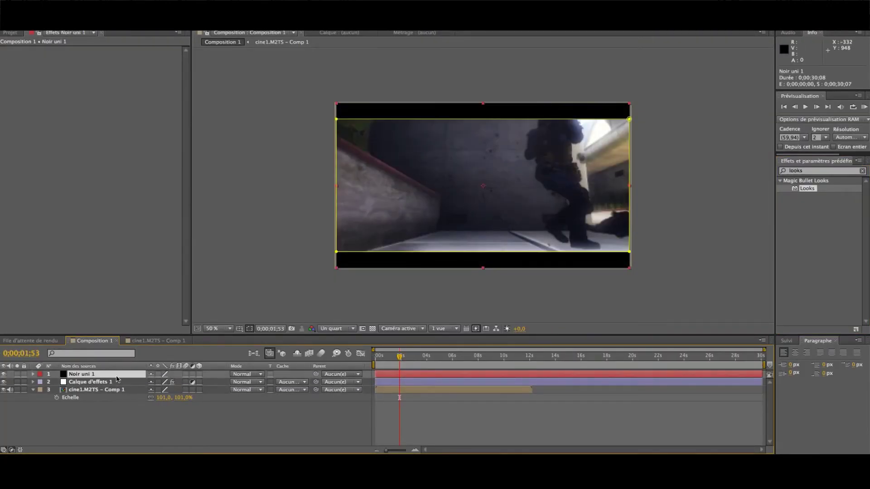
pyautogui.click(252, 409)
# Show the cine1.M2TS – Comp 1 layer's rotation alongside its scale and enable time remapping on the layer
pyautogui.moveTo(400, 356)
pyautogui.mouseDown()
pyautogui.moveTo(386, 358)
pyautogui.moveTo(442, 358)
pyautogui.moveTo(389, 370)
pyautogui.mouseUp()
pyautogui.click(379, 391)
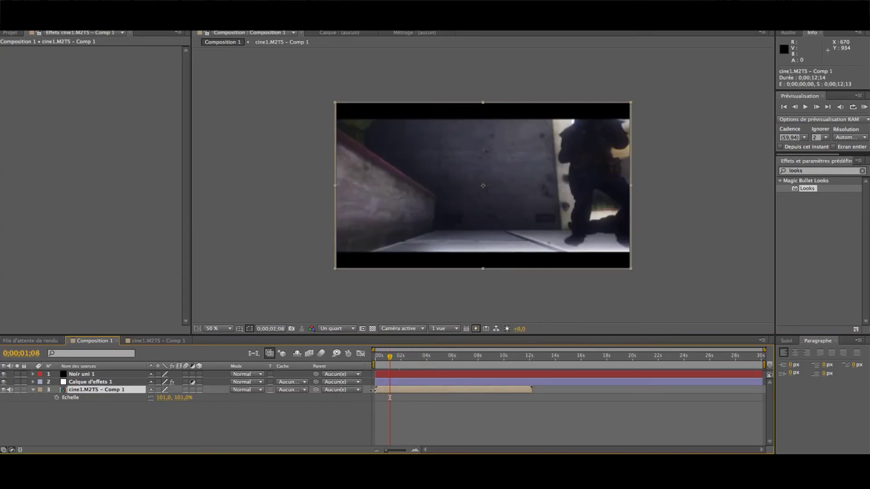
pyautogui.press('s')
pyautogui.press('s')
pyautogui.hotkey('shift', 'r')
pyautogui.rightClick(400, 393)
pyautogui.moveTo(433, 263)
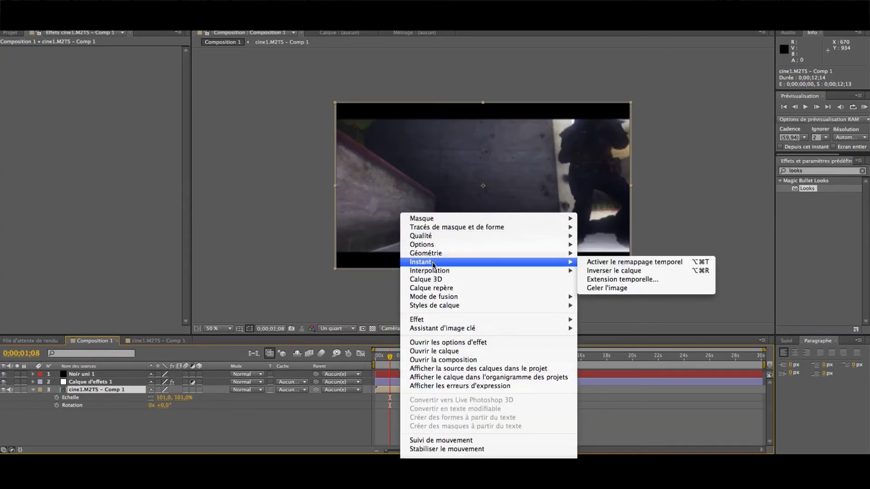
pyautogui.click(595, 264)
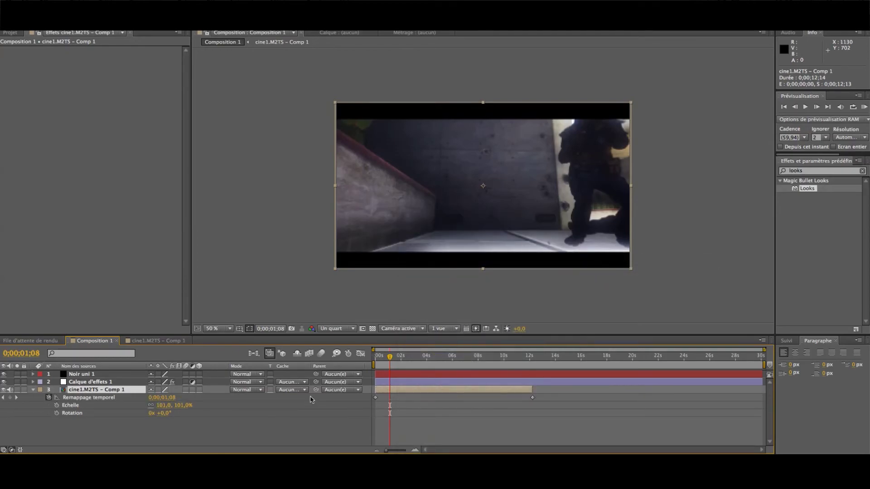
# Set the clip's time remap keyframes to 0;00;01;38 at the composition start and 0;00;04;11 at 0;00;00;09
pyautogui.moveTo(389, 358); pyautogui.dragTo(349, 359)
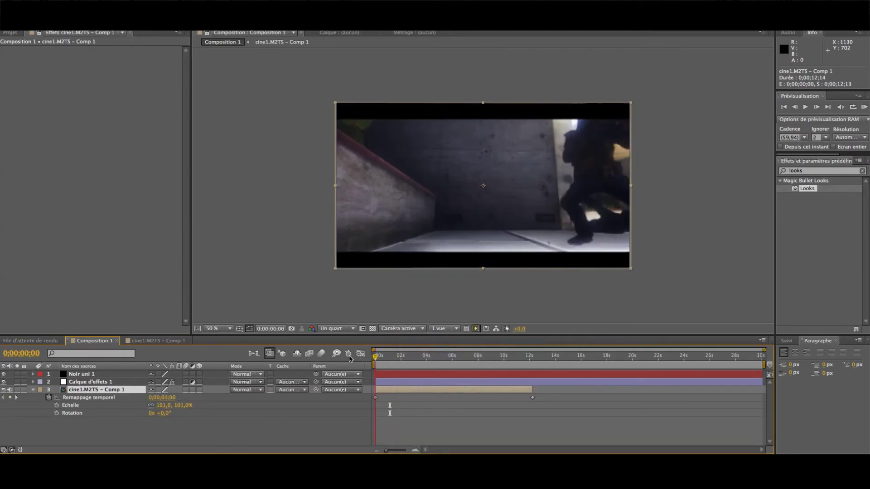
pyautogui.moveTo(163, 397); pyautogui.dragTo(210, 401)
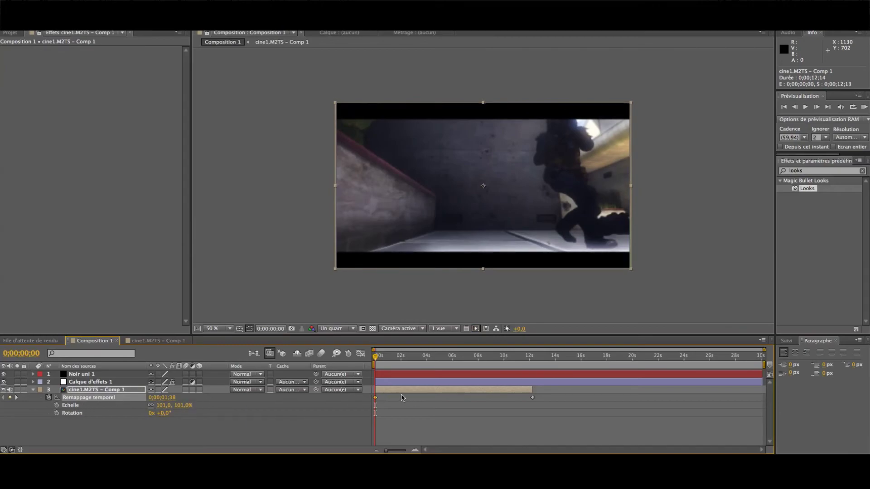
pyautogui.click(386, 358)
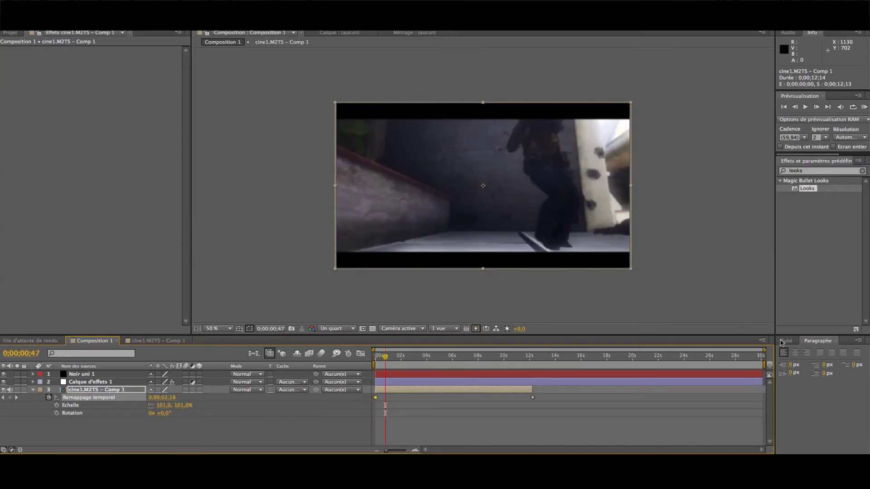
pyautogui.moveTo(765, 350); pyautogui.dragTo(392, 361)
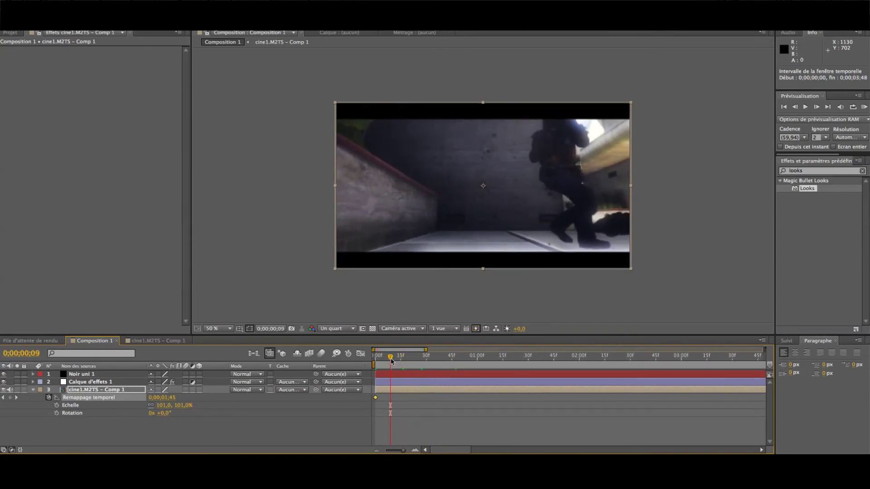
pyautogui.moveTo(161, 398); pyautogui.dragTo(229, 399)
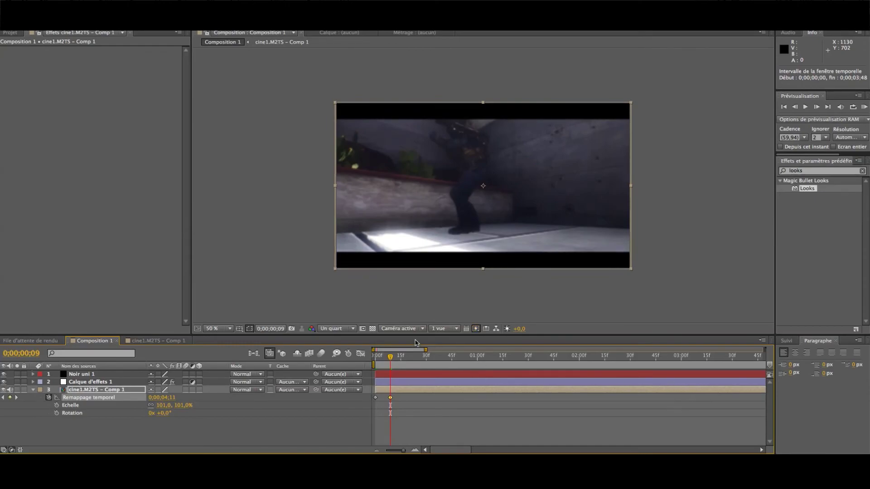
# Add a time remap keyframe just past 6 seconds at 0;00;01;28 and shift it to 0;00;01;36
pyautogui.moveTo(427, 350); pyautogui.dragTo(499, 351)
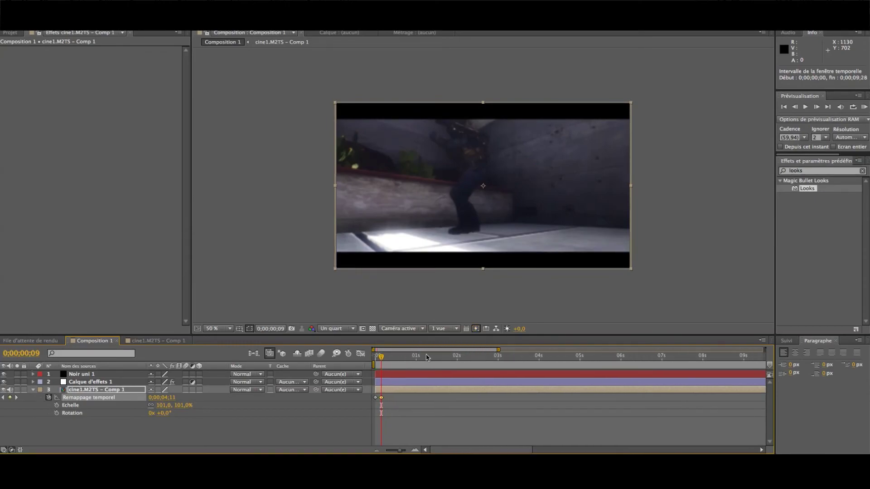
pyautogui.click(439, 361)
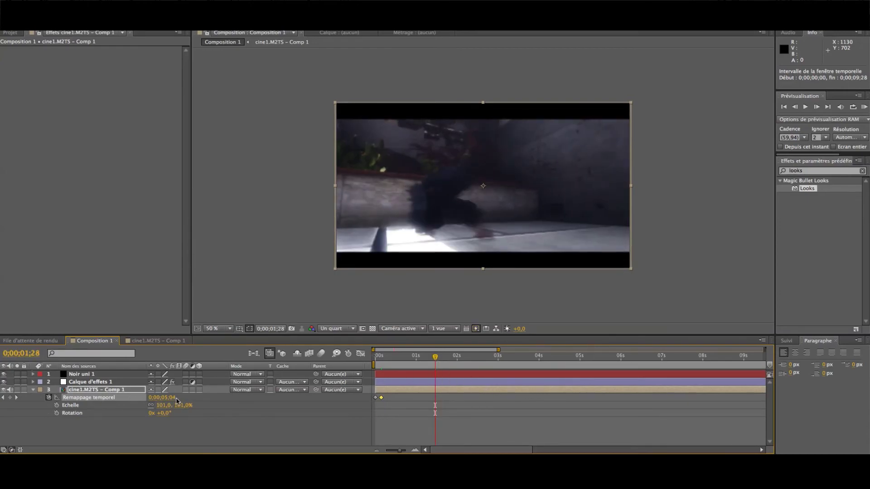
pyautogui.moveTo(168, 398); pyautogui.dragTo(197, 397)
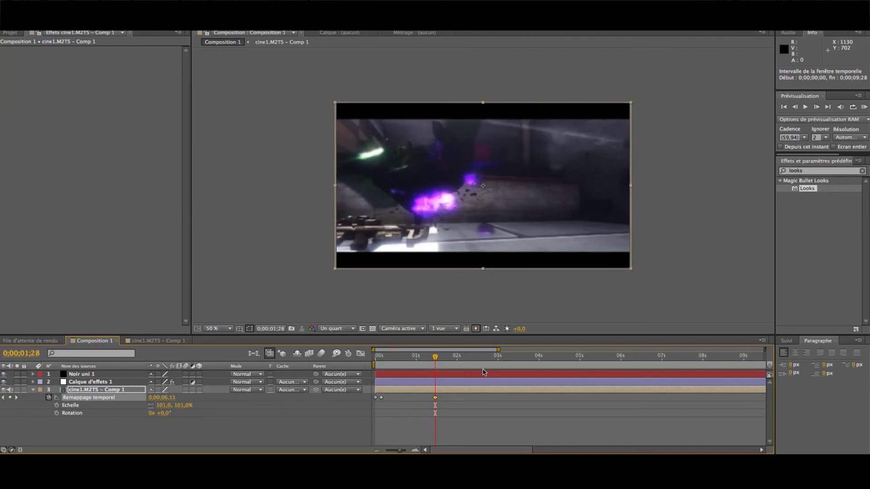
pyautogui.click(453, 365)
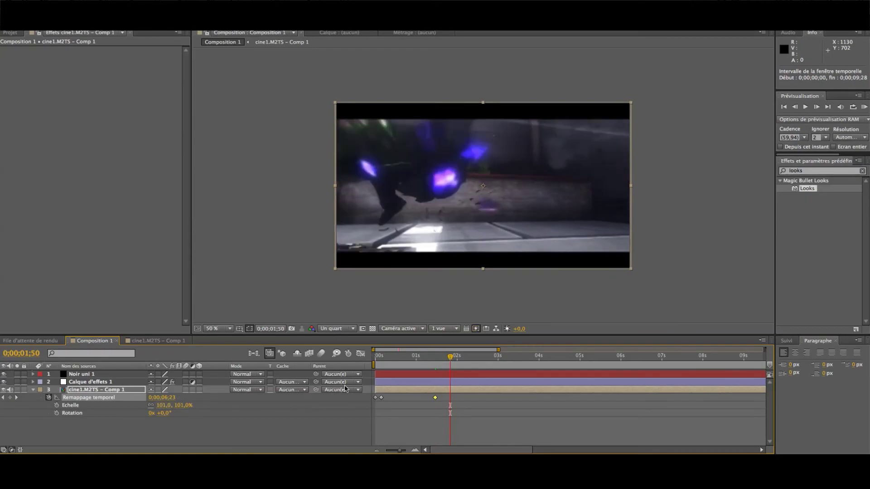
pyautogui.moveTo(435, 398); pyautogui.dragTo(440, 398)
# Add a time remap keyframe of 0;00;09;33 at 0;00;01;47 and set the one at 0;00;01;36 to 0;00;07;00
pyautogui.click(448, 363)
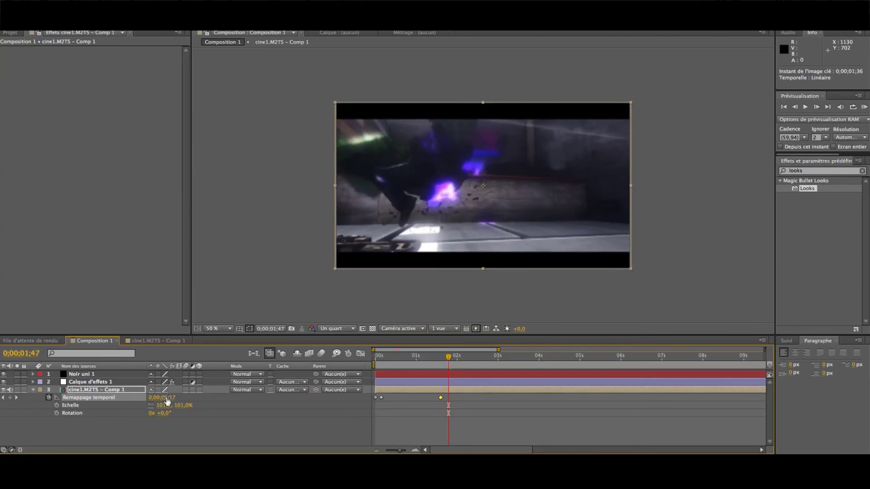
pyautogui.moveTo(167, 401); pyautogui.dragTo(303, 398)
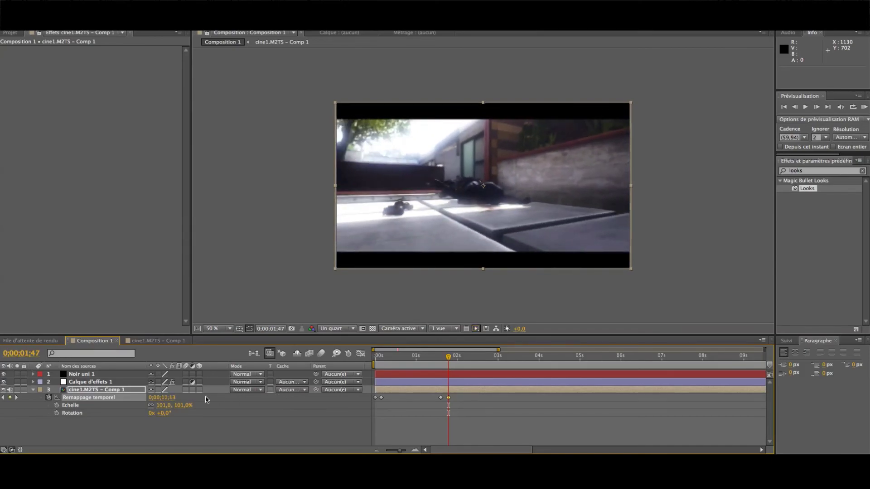
pyautogui.moveTo(155, 401); pyautogui.dragTo(141, 403)
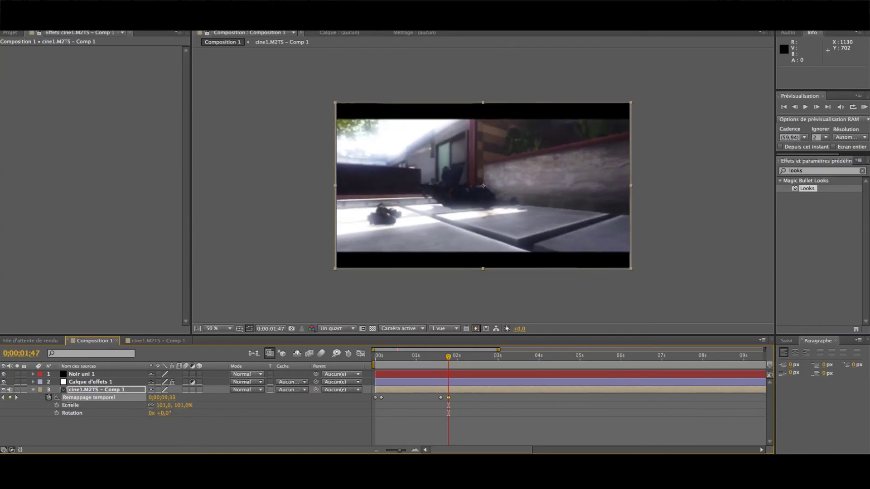
pyautogui.click(3, 398)
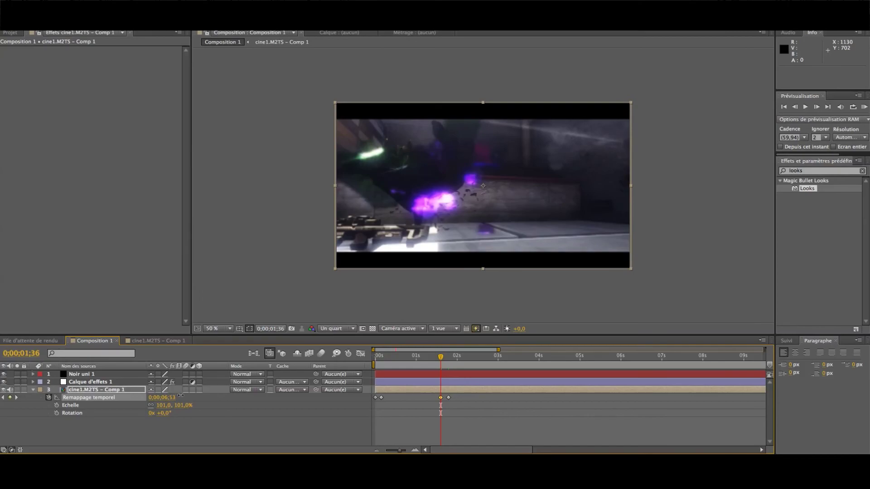
pyautogui.moveTo(181, 395)
pyautogui.mouseDown()
pyautogui.moveTo(193, 395)
pyautogui.moveTo(182, 397)
pyautogui.mouseUp()
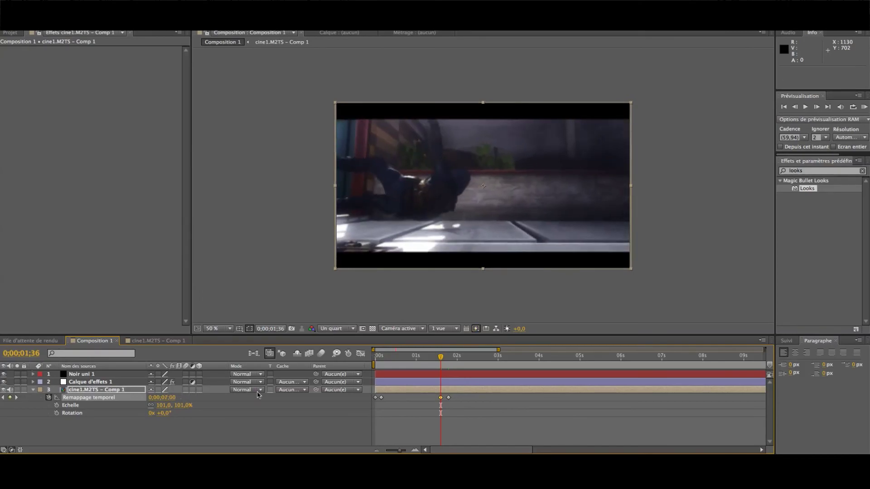
# Split the cine1.M2TS – Comp 1 layer at 0;00;01;47 and delete the part after it
pyautogui.moveTo(383, 357); pyautogui.dragTo(449, 365)
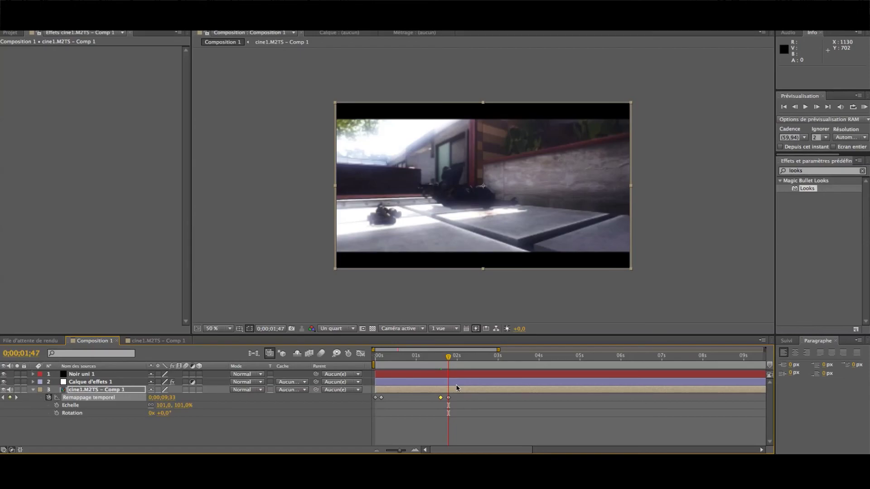
pyautogui.hotkey('ctrl', 'shift', 'd')
pyautogui.press('Delete')
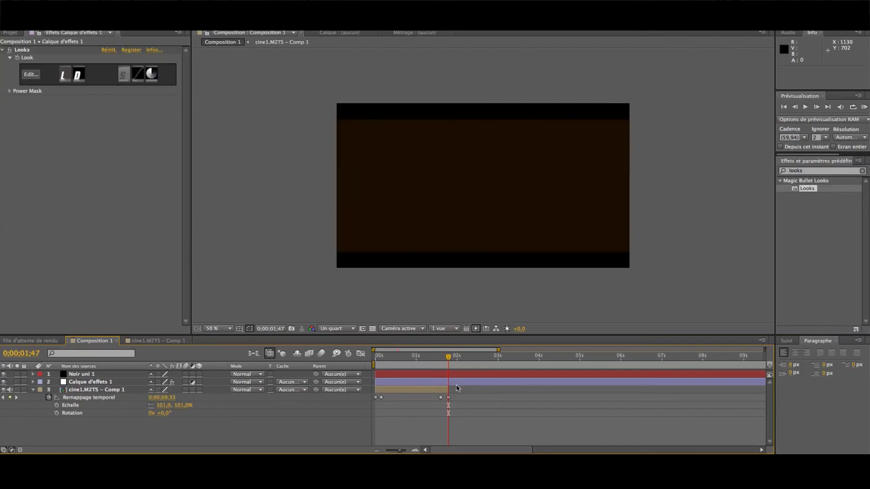
# Set the cine1.M2TS – Comp 1 layer's scale to about 118% at the 0;00;00;09 time remap keyframe
pyautogui.moveTo(498, 350); pyautogui.dragTo(446, 350)
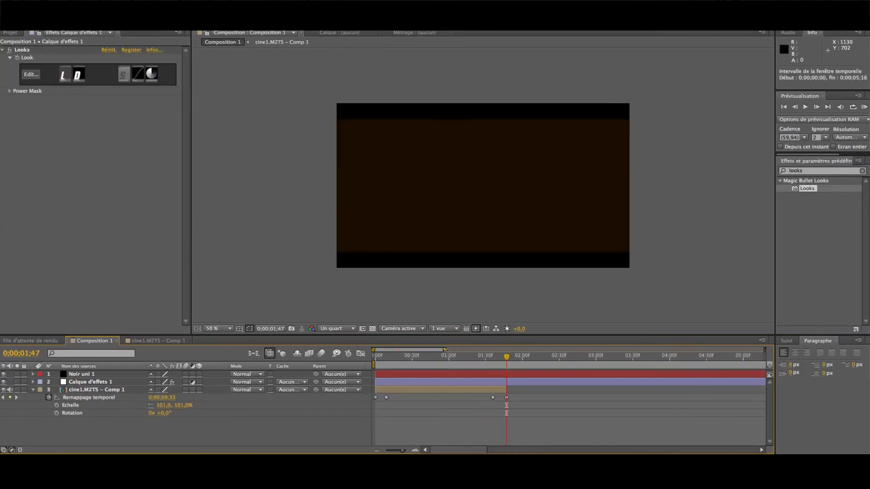
pyautogui.moveTo(382, 360)
pyautogui.mouseDown()
pyautogui.moveTo(402, 358)
pyautogui.moveTo(391, 358)
pyautogui.mouseUp()
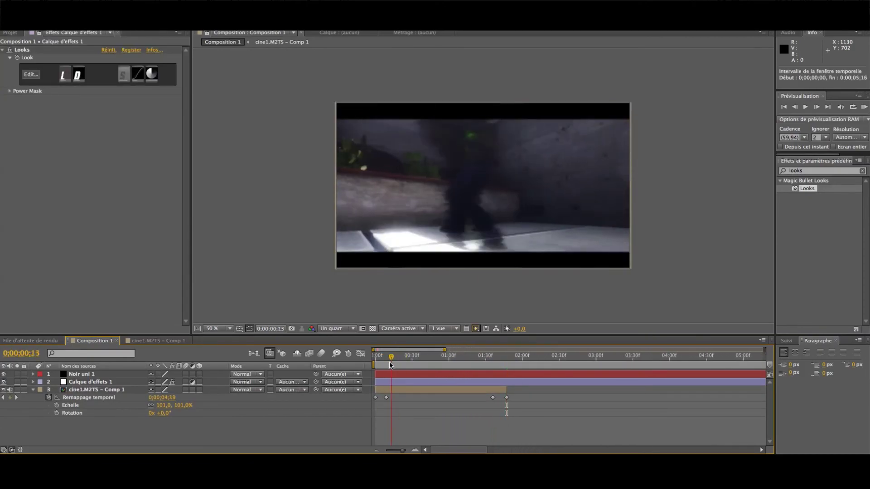
pyautogui.click(3, 397)
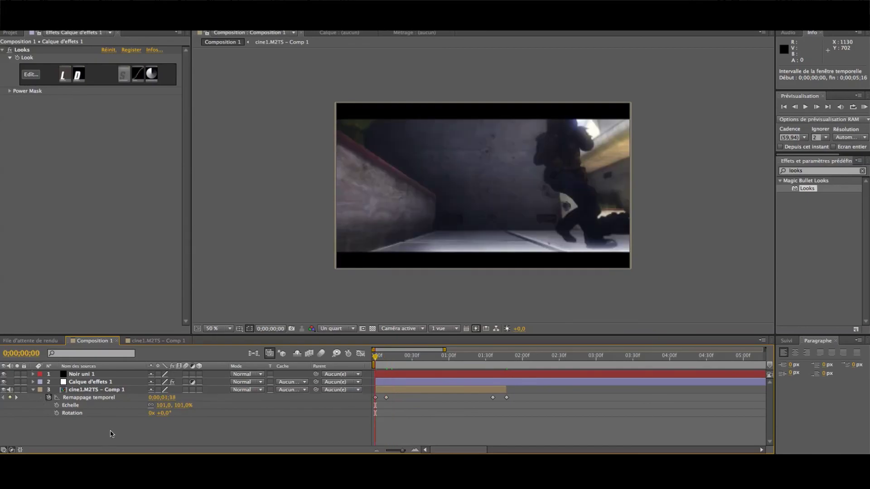
pyautogui.click(17, 397)
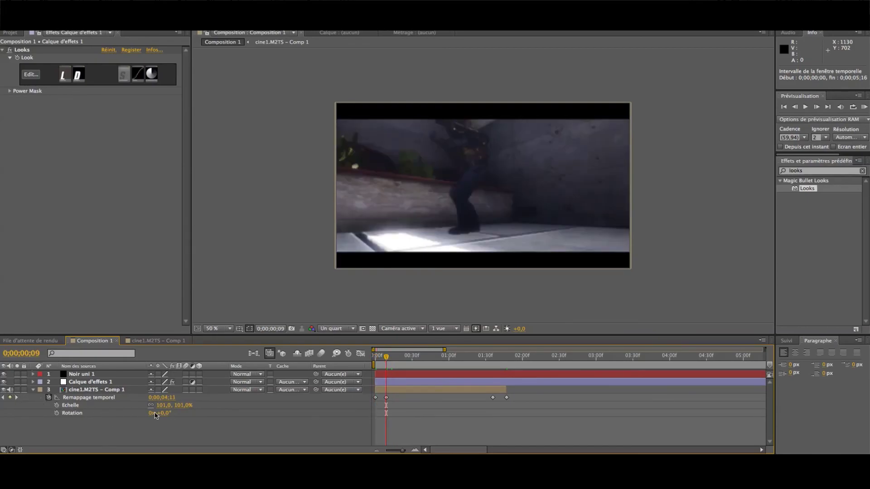
pyautogui.moveTo(181, 406); pyautogui.dragTo(190, 408)
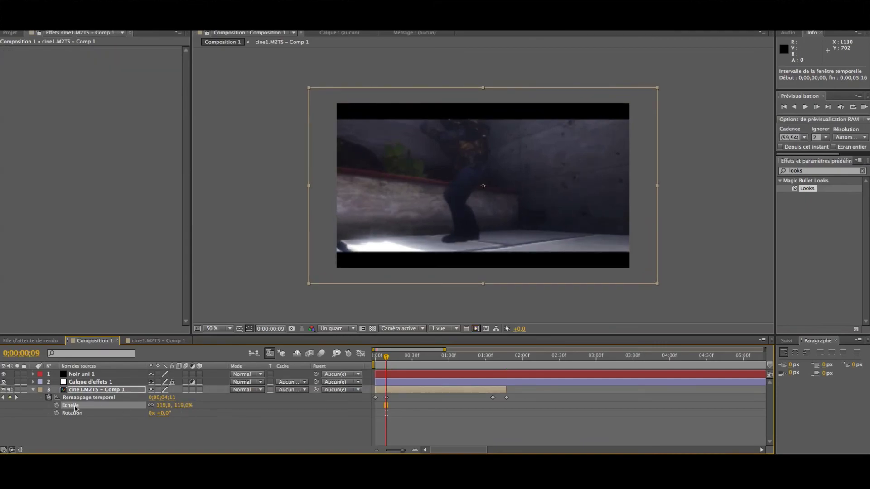
# Keyframe the clip's scale at 108% at 0;00;01;36 and about 362% at 0;00;01;47
pyautogui.click(17, 398)
pyautogui.moveTo(178, 408); pyautogui.dragTo(244, 412)
pyautogui.click(17, 397)
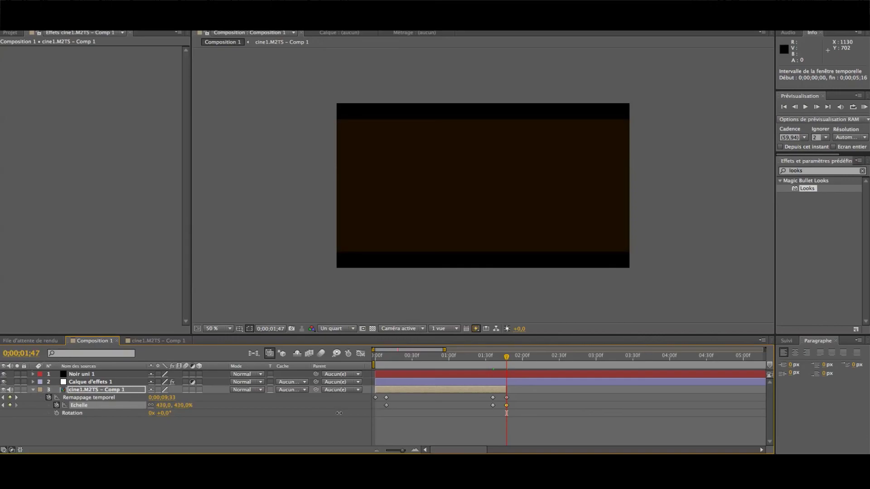
# Add a scale keyframe of about 418% to the clip at the composition start
pyautogui.click(4, 406)
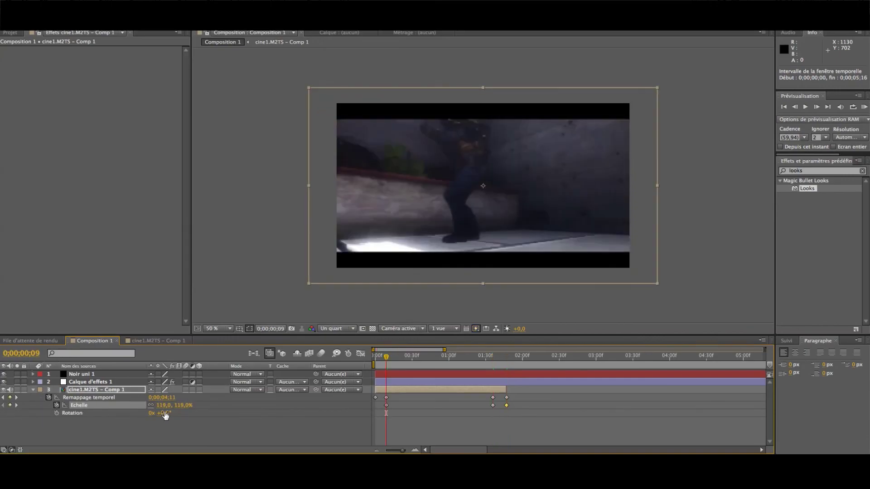
pyautogui.click(3, 398)
pyautogui.moveTo(183, 405); pyautogui.dragTo(322, 406)
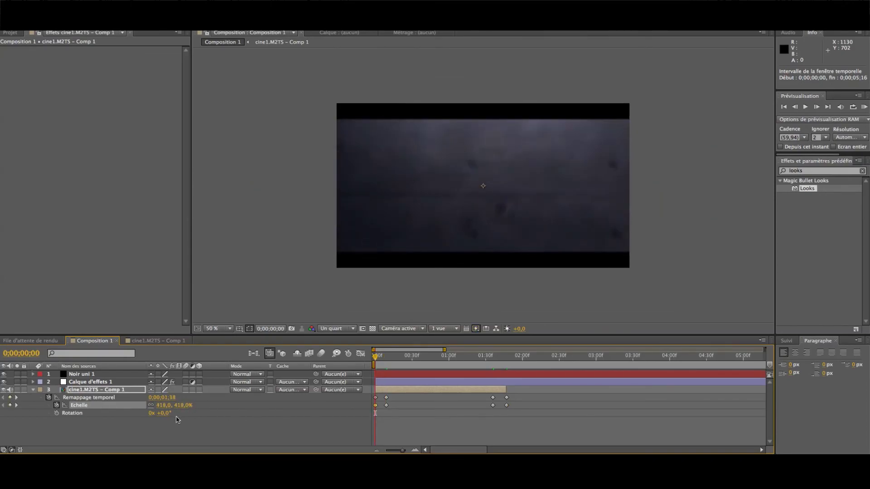
# Keyframe the clip's rotation at -55° at the composition start and -6° at 0;00;00;09
pyautogui.moveTo(166, 413); pyautogui.dragTo(143, 421)
pyautogui.click(56, 413)
pyautogui.click(16, 406)
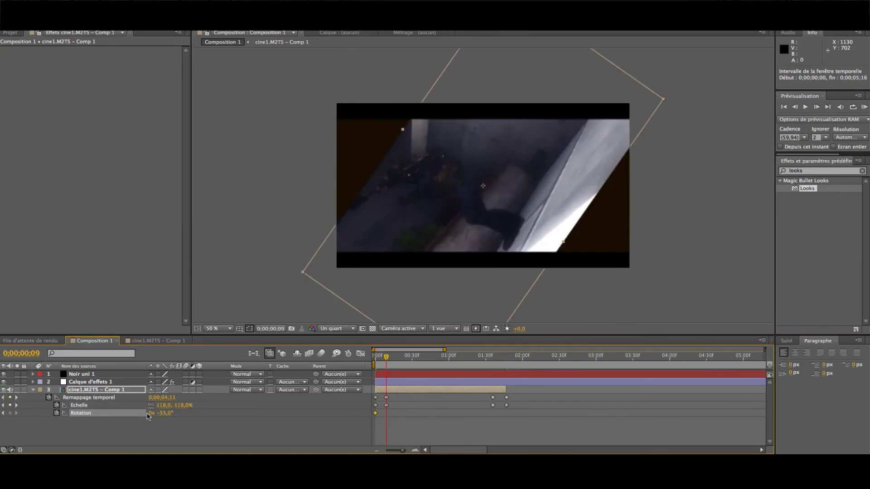
pyautogui.click(165, 414)
pyautogui.write('-6')
pyautogui.press('Return')
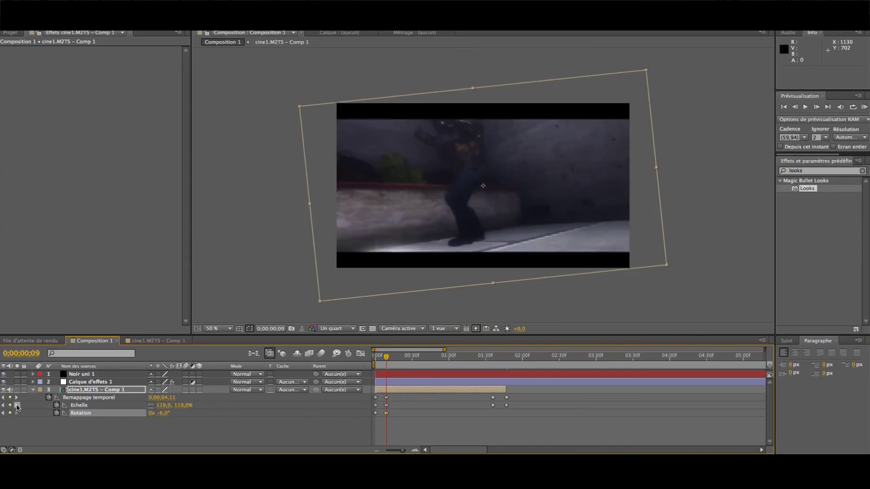
# Add a rotation keyframe of 6° to the clip at 0;00;01;36
pyautogui.click(17, 405)
pyautogui.click(164, 414)
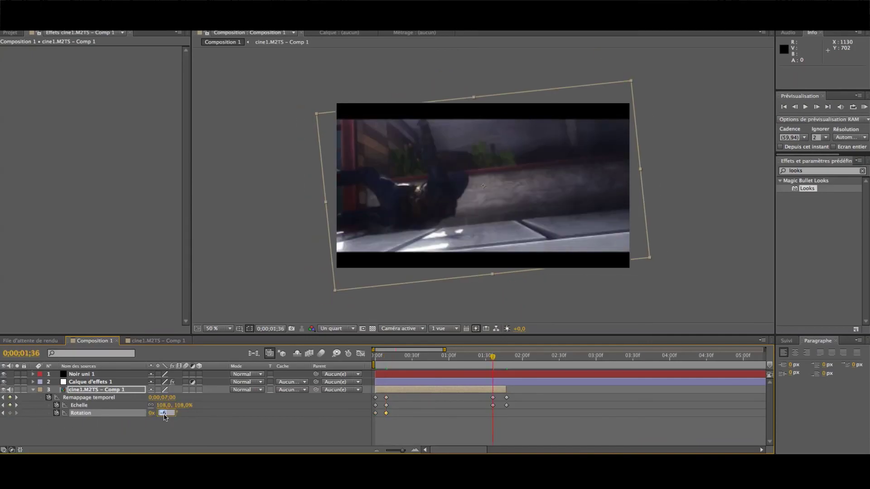
pyautogui.write('6')
pyautogui.press('Return')
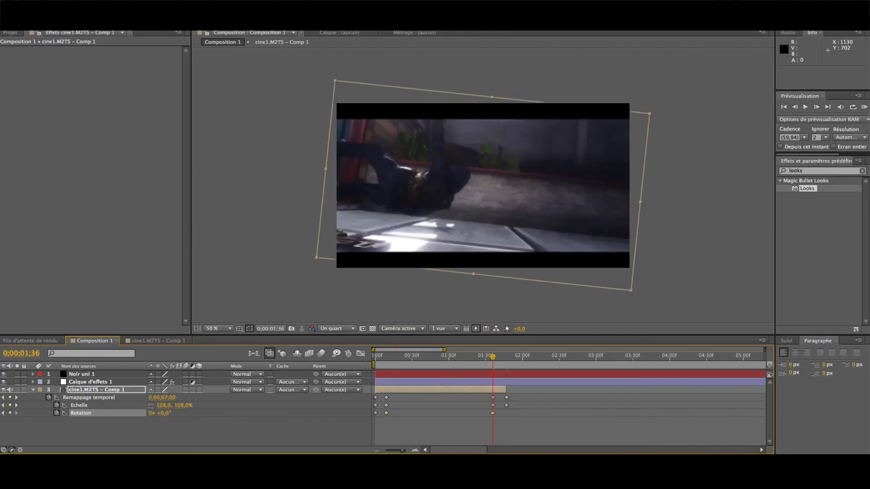
# Add a rotation keyframe at 0;00;01;47 and adjust it to 112° for a fast spin at the clip's end
pyautogui.press('k')
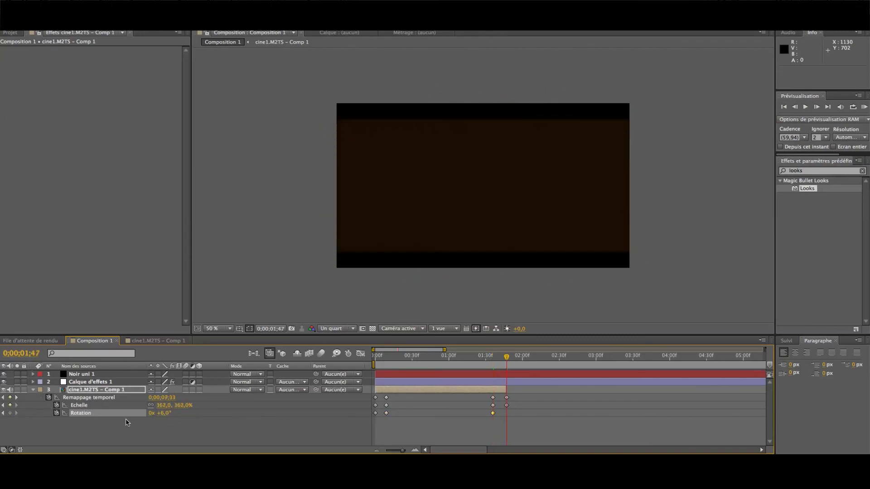
pyautogui.moveTo(165, 414); pyautogui.dragTo(313, 416)
pyautogui.moveTo(506, 358); pyautogui.dragTo(494, 359)
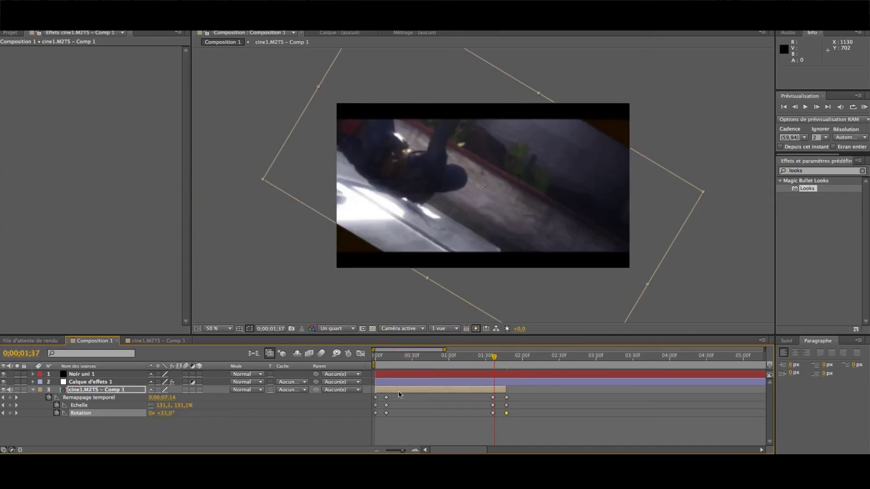
pyautogui.click(16, 414)
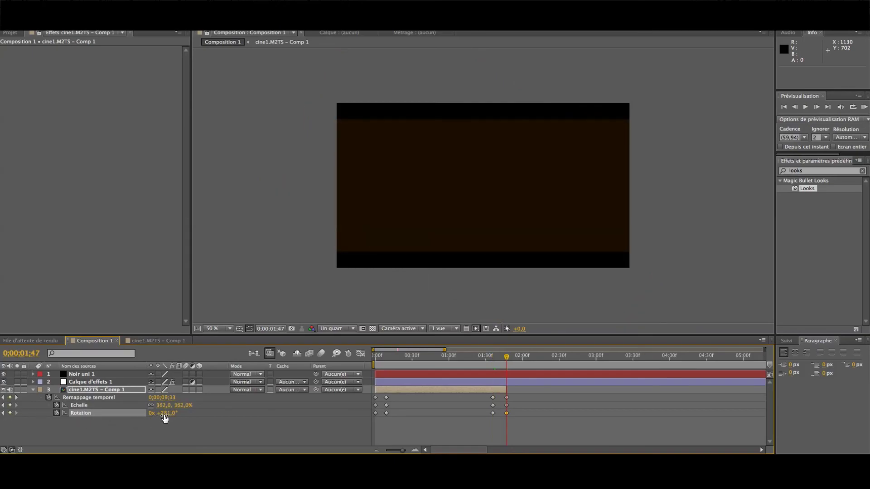
pyautogui.moveTo(92, 420); pyautogui.dragTo(194, 394)
# Start a RAM preview of the composition with a wider stretch of the timeline shown, and stop it
pyautogui.moveTo(452, 350); pyautogui.dragTo(451, 351)
pyautogui.moveTo(562, 350); pyautogui.dragTo(599, 350)
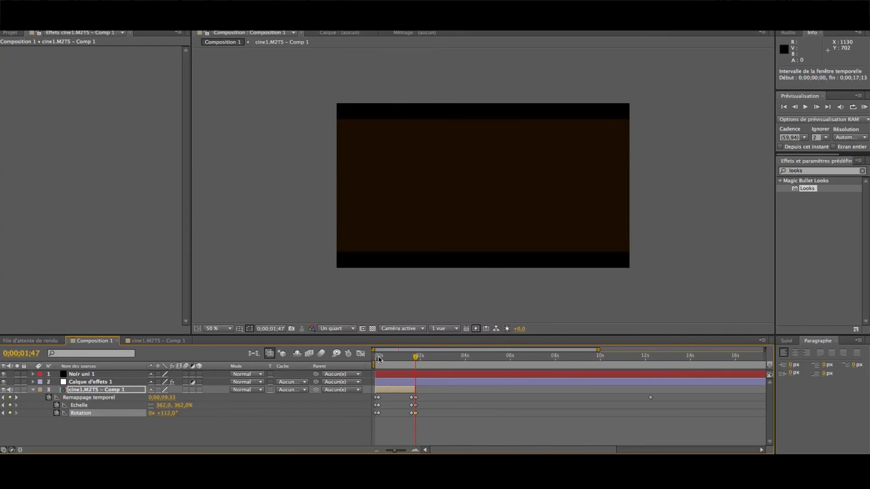
pyautogui.click(865, 107)
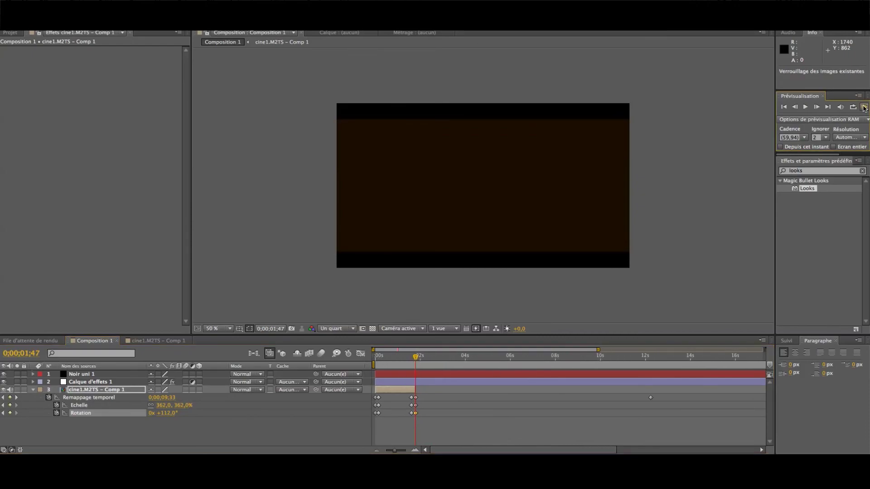
pyautogui.click(718, 248)
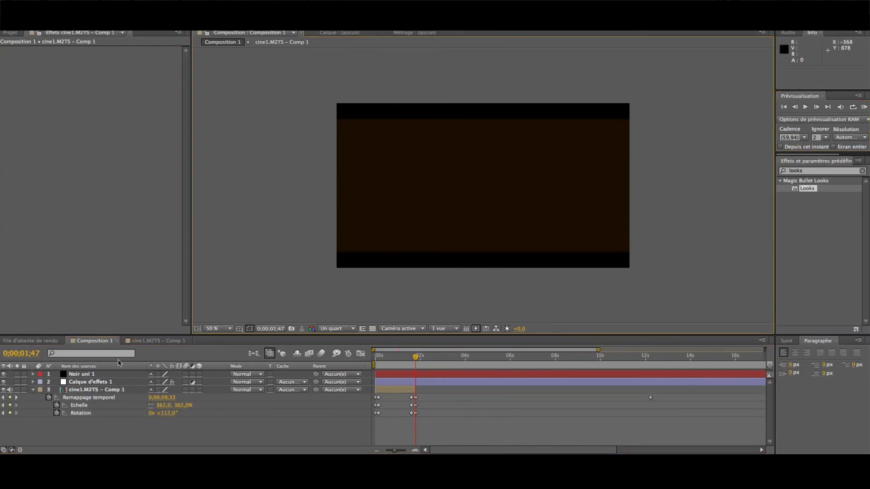
# Duplicate the Noir uni 1 layer and place the copy beneath cine1.M2TS – Comp 1
pyautogui.click(93, 376)
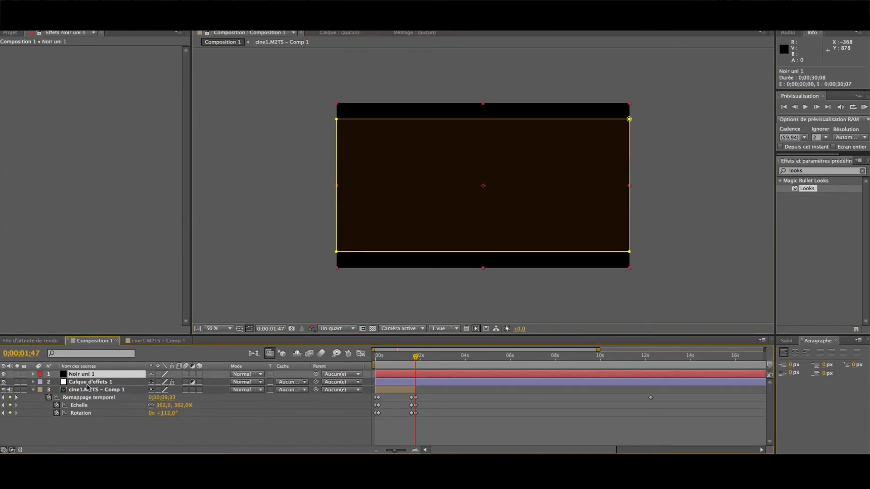
pyautogui.hotkey('ctrl', 'd')
pyautogui.moveTo(93, 376); pyautogui.dragTo(94, 426)
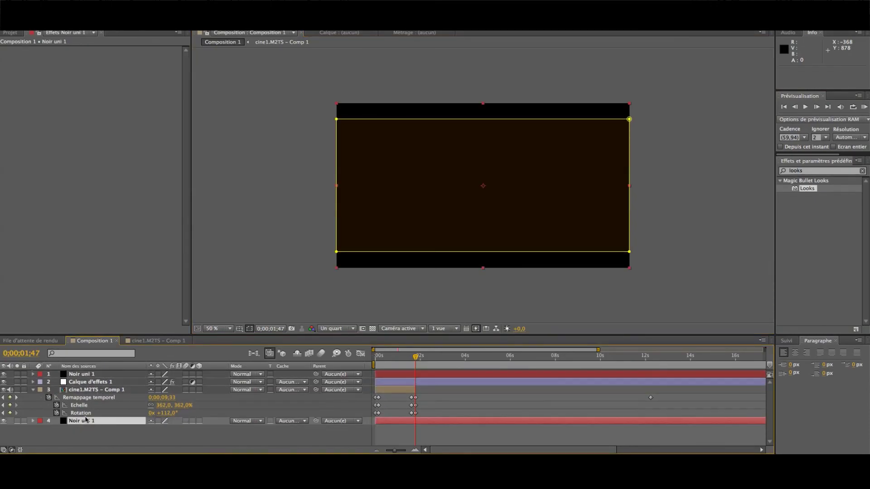
# Collapse the clip layer's properties and delete Masque 1 from the lowest Noir uni 1 layer, leaving a solid black background
pyautogui.click(33, 391)
pyautogui.rightClick(80, 400)
pyautogui.press('Escape')
pyautogui.press('m')
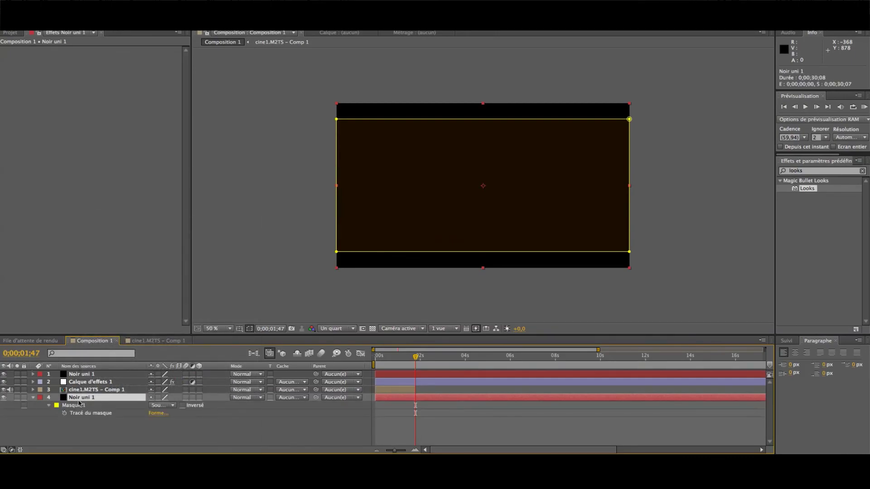
pyautogui.click(164, 406)
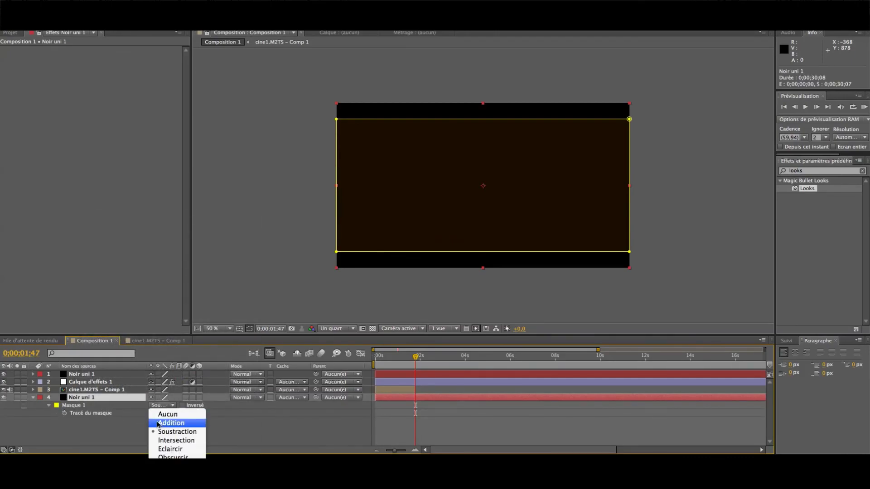
pyautogui.click(114, 408)
pyautogui.press('Delete')
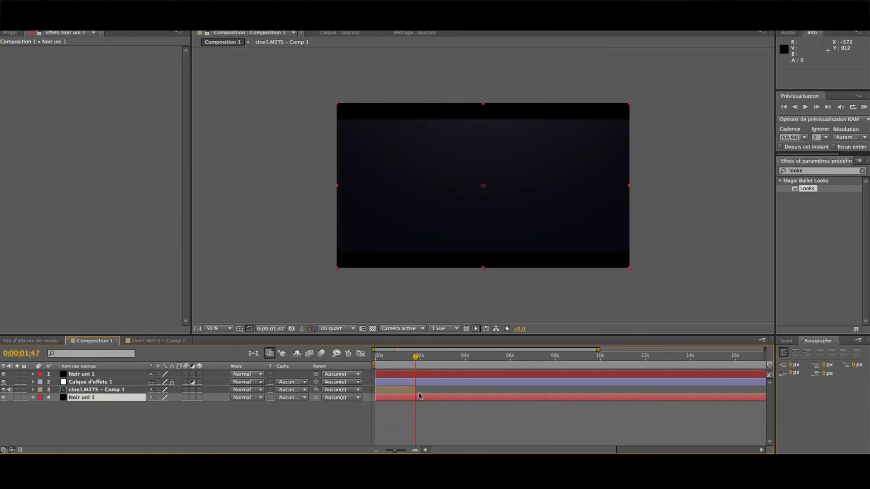
# Shorten the work area to end at 0;00;01;59 with the full composition shown in the timeline
pyautogui.moveTo(599, 350); pyautogui.dragTo(400, 365)
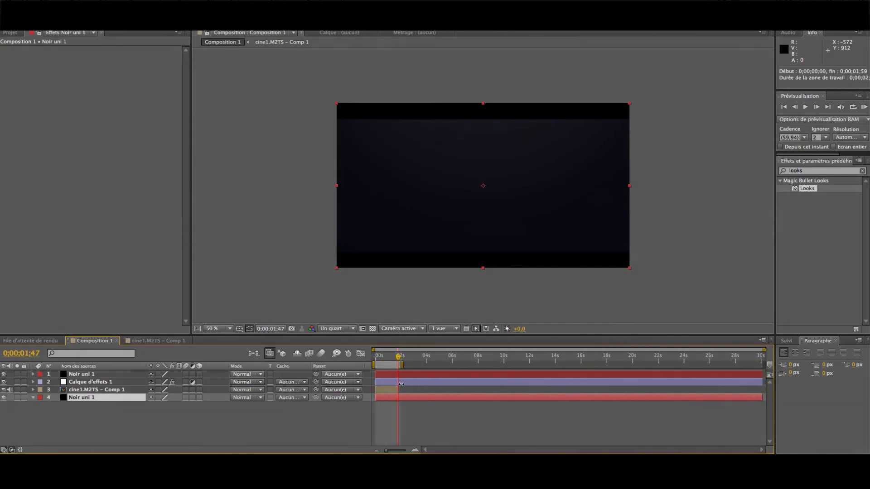